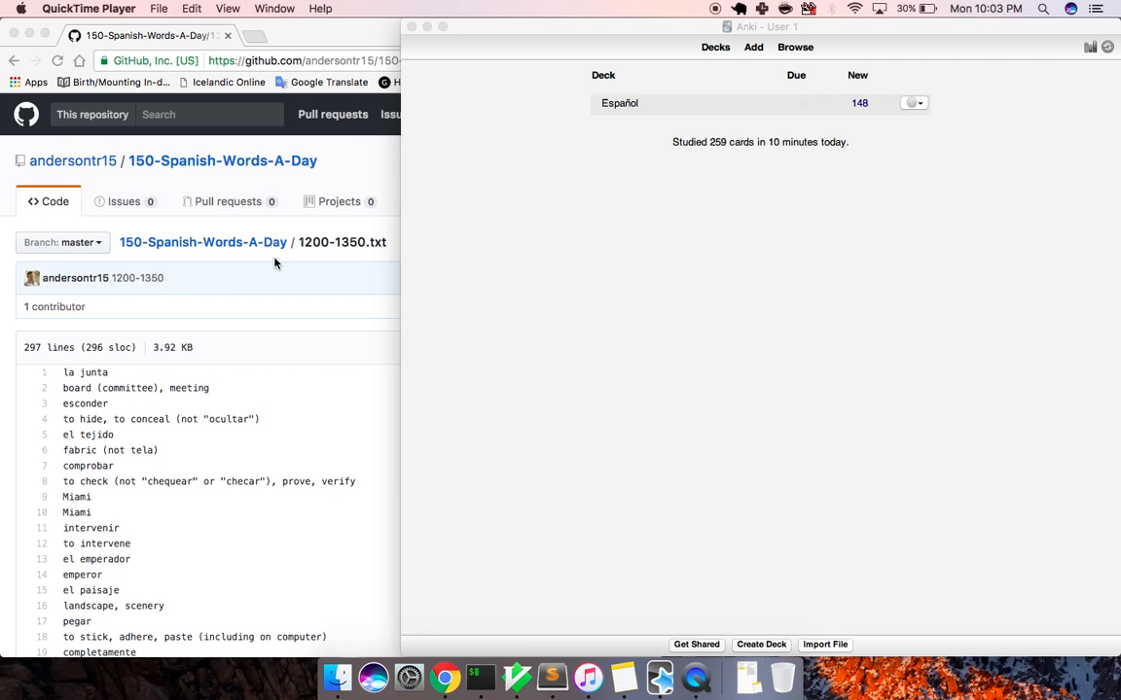
Step: Open the Español deck overview from the deck list
{"action": "left_click", "coordinate": [620, 104]}
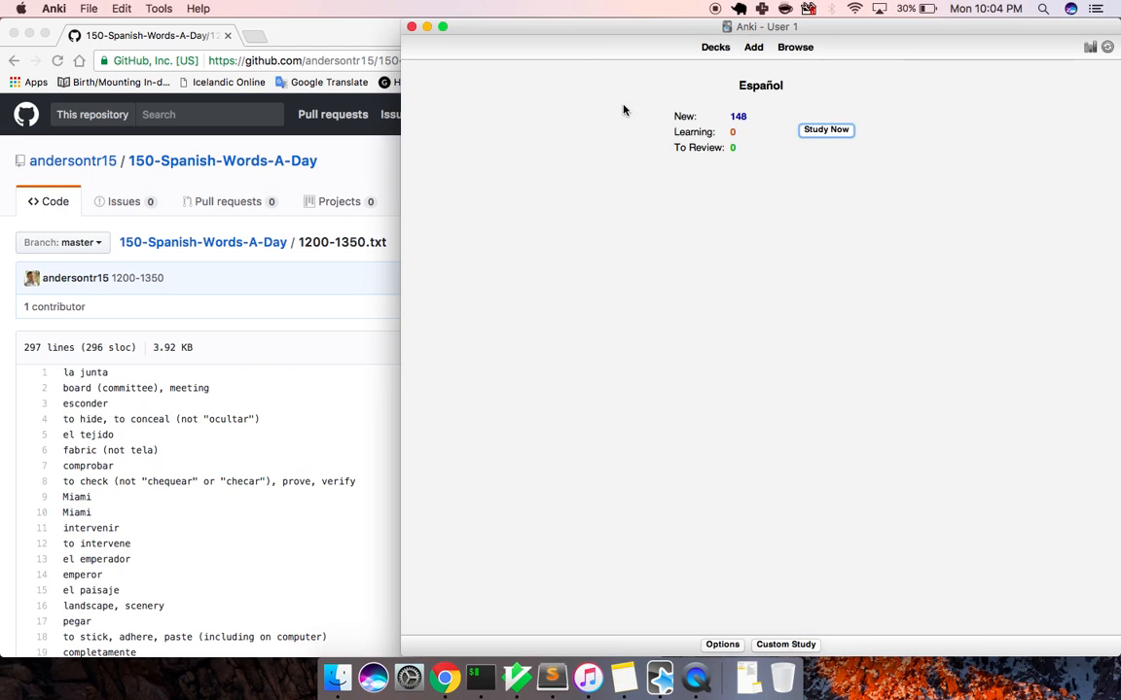
Step: Start studying Español and grade la junta, esconder, el tejido and comprobar
{"action": "left_click", "coordinate": [808, 131]}
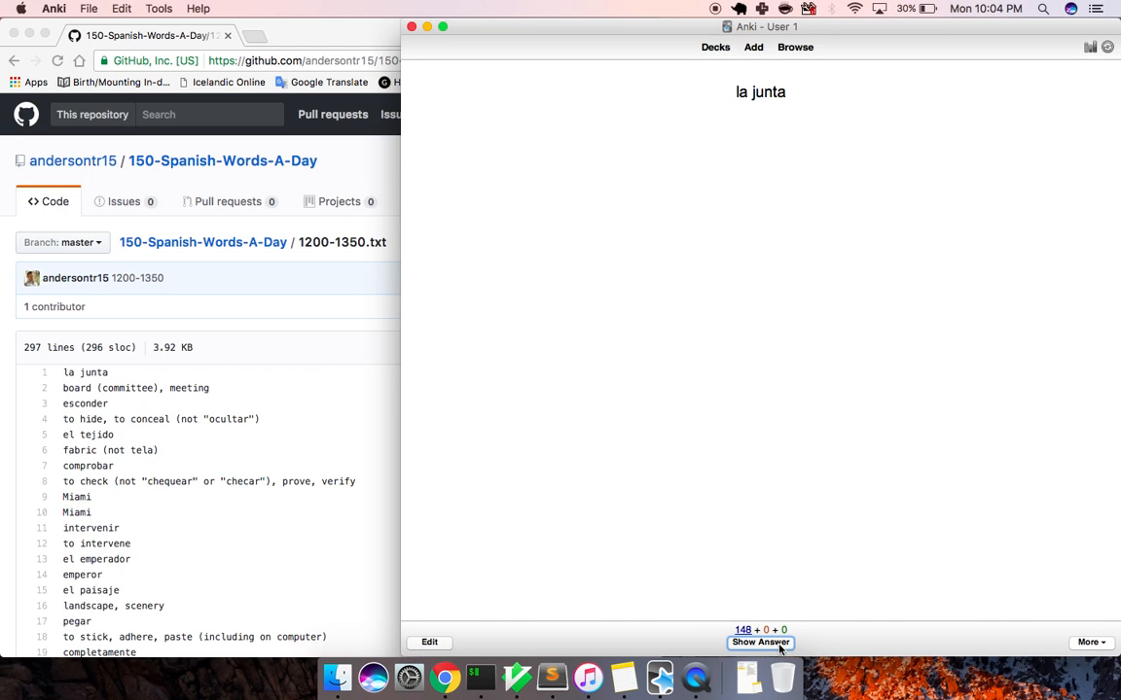
{"action": "key", "text": "space"}
{"action": "left_click", "coordinate": [811, 642]}
{"action": "left_click", "coordinate": [784, 649]}
{"action": "left_click", "coordinate": [751, 646]}
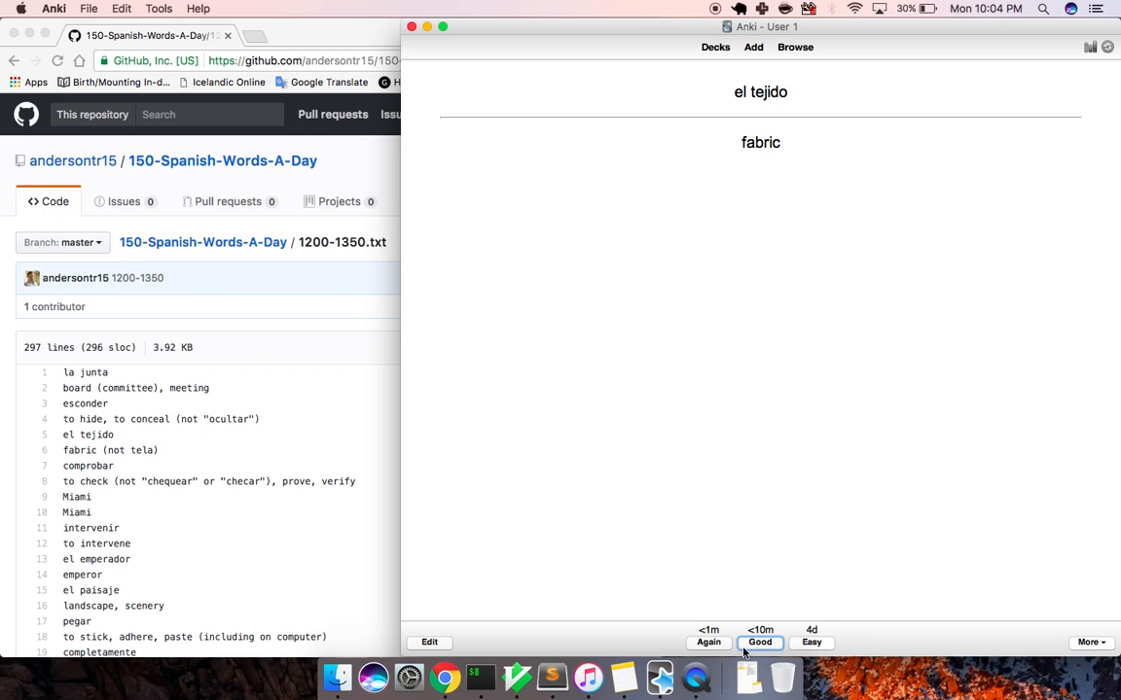
{"action": "left_click", "coordinate": [746, 645]}
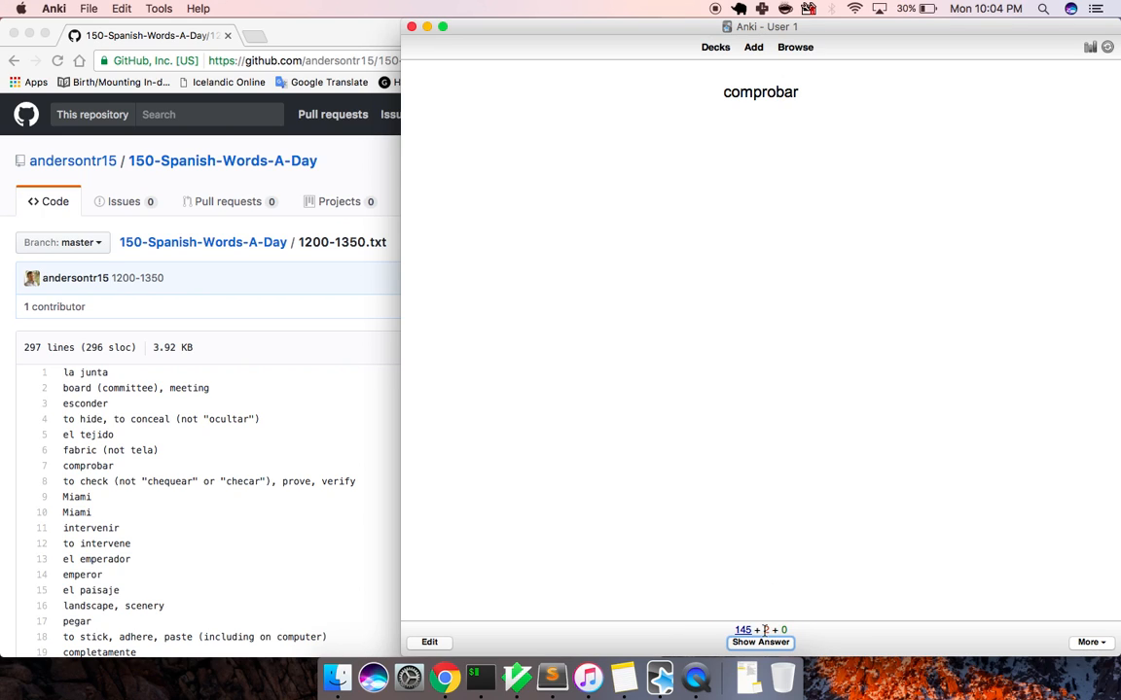
{"action": "left_click", "coordinate": [769, 644]}
{"action": "left_click", "coordinate": [811, 645]}
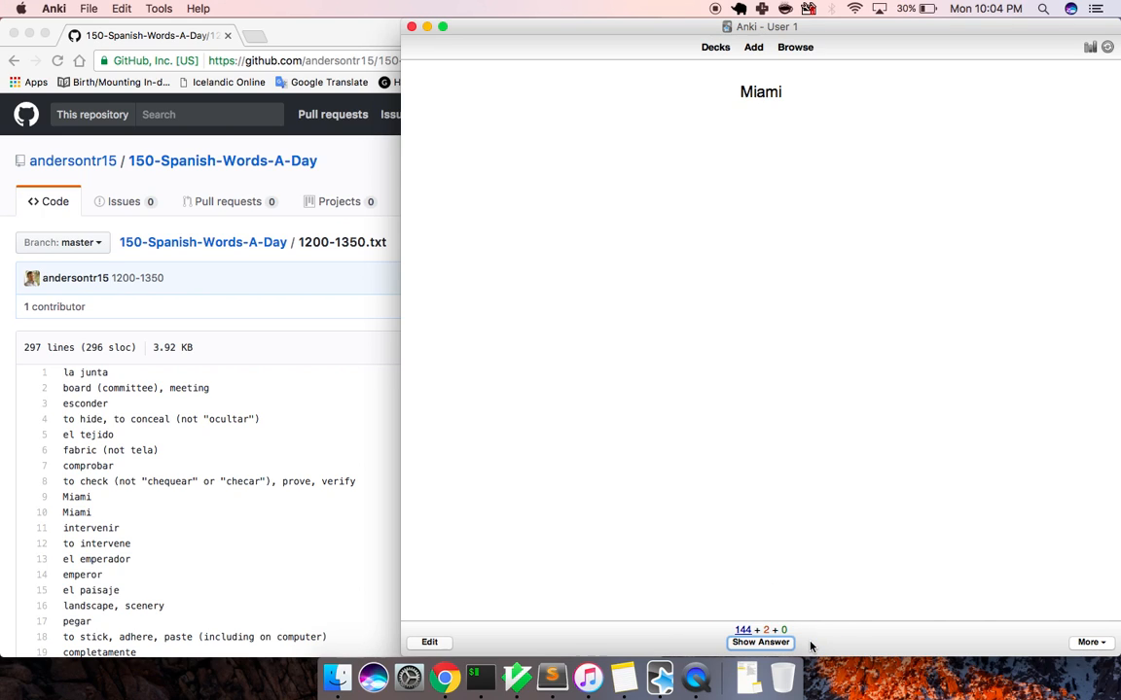
Step: Reveal and grade Miami, intervenir, el emperador and el paisaje
{"action": "key", "text": "space"}
{"action": "left_click", "coordinate": [822, 650]}
{"action": "key", "text": "space"}
{"action": "left_click", "coordinate": [821, 650]}
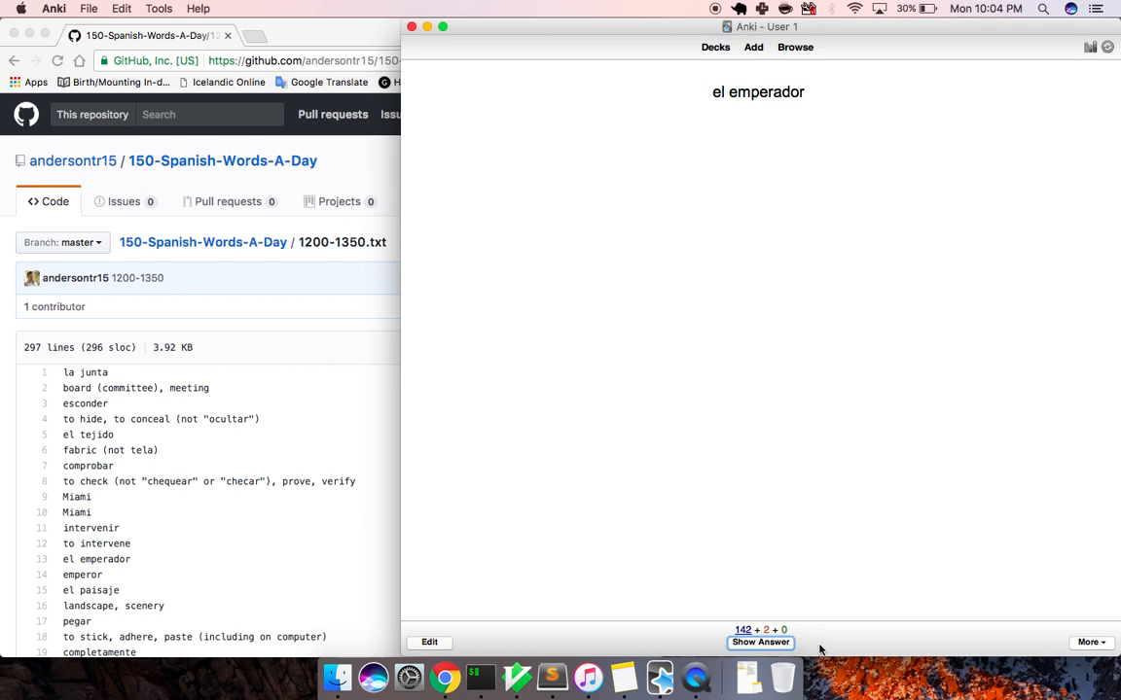
{"action": "key", "text": "space"}
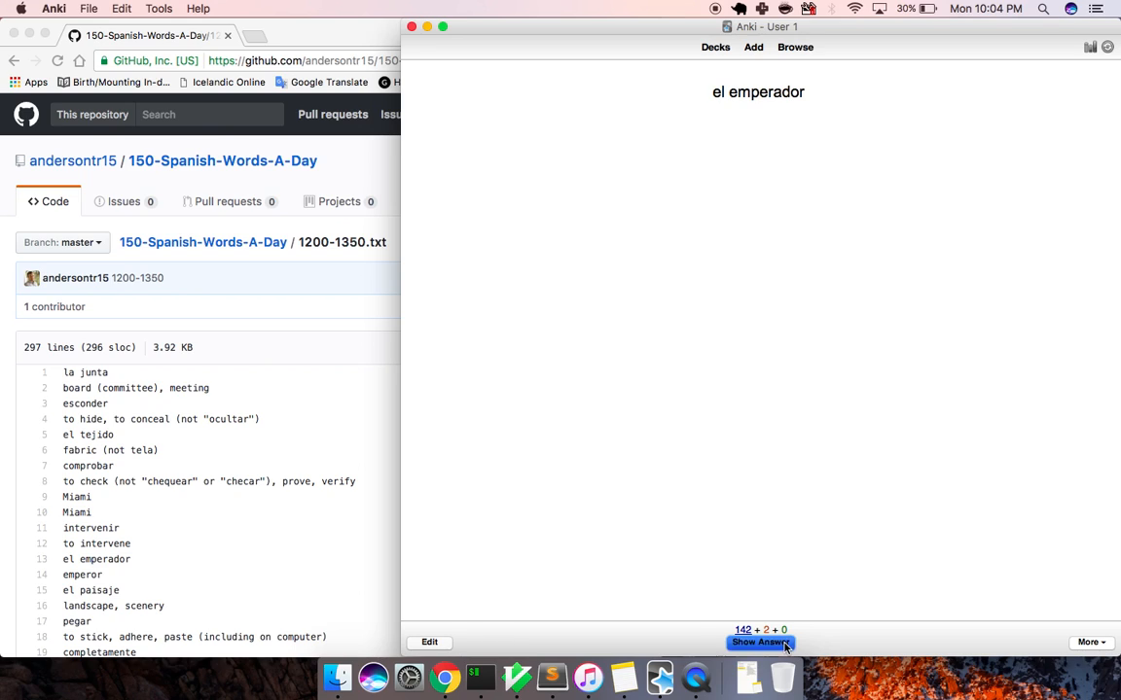
{"action": "left_click", "coordinate": [817, 647]}
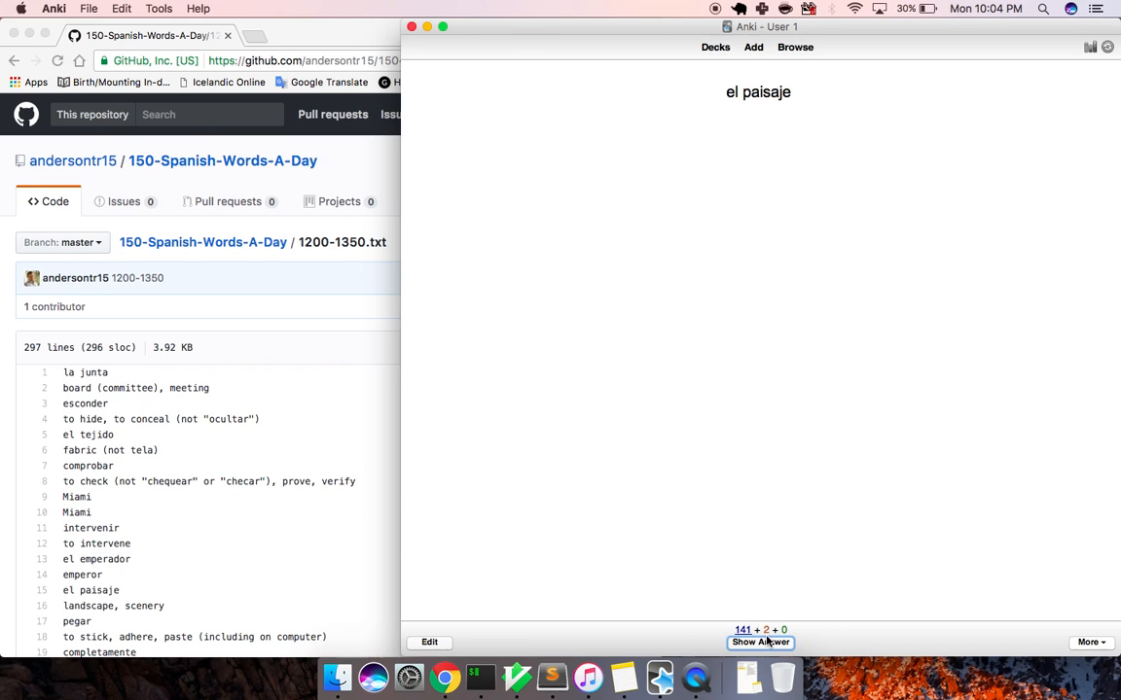
{"action": "left_click", "coordinate": [778, 642]}
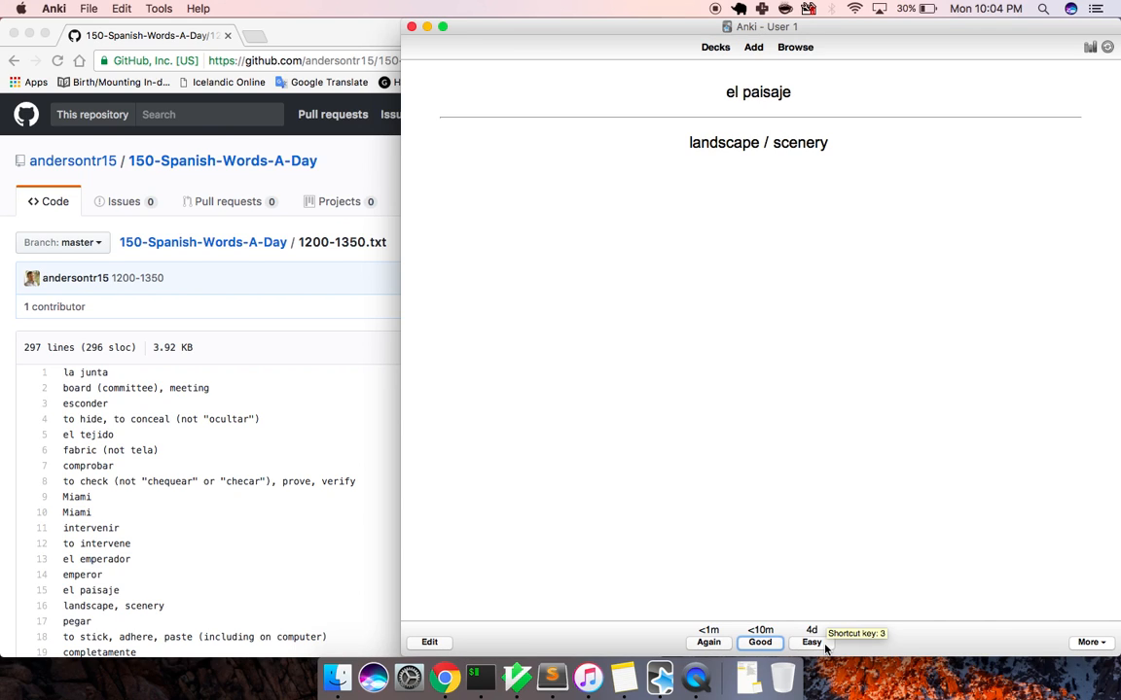
{"action": "left_click", "coordinate": [724, 644]}
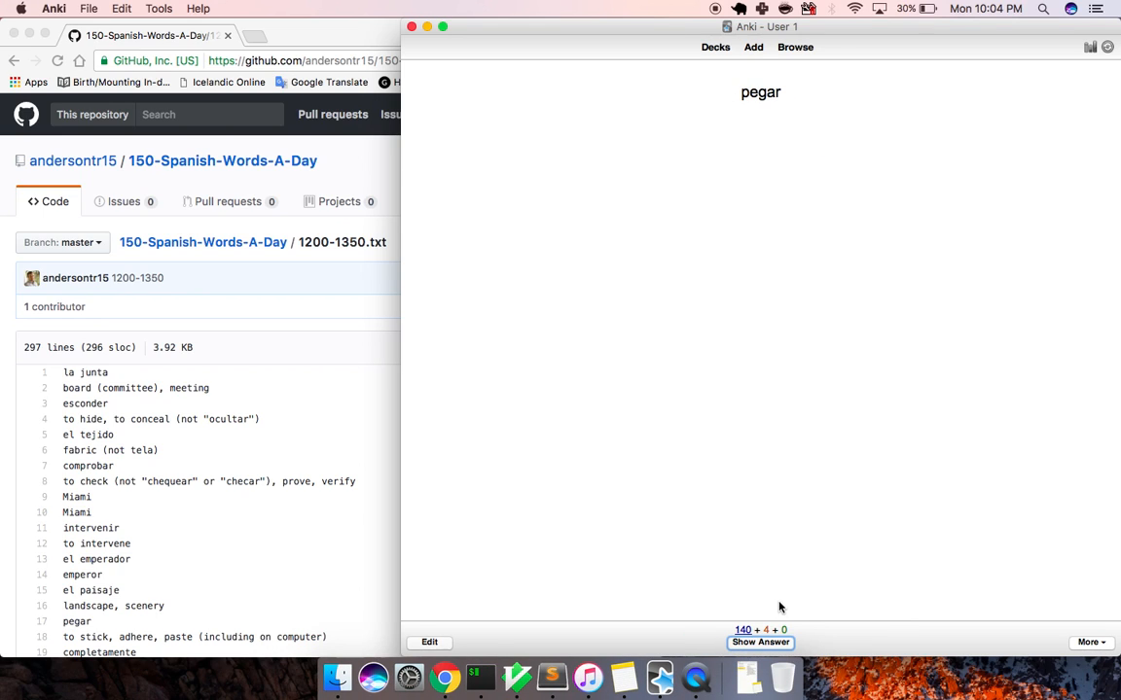
Step: Reveal and grade pegar, completamente, Asia and le escultura
{"action": "left_click", "coordinate": [784, 642]}
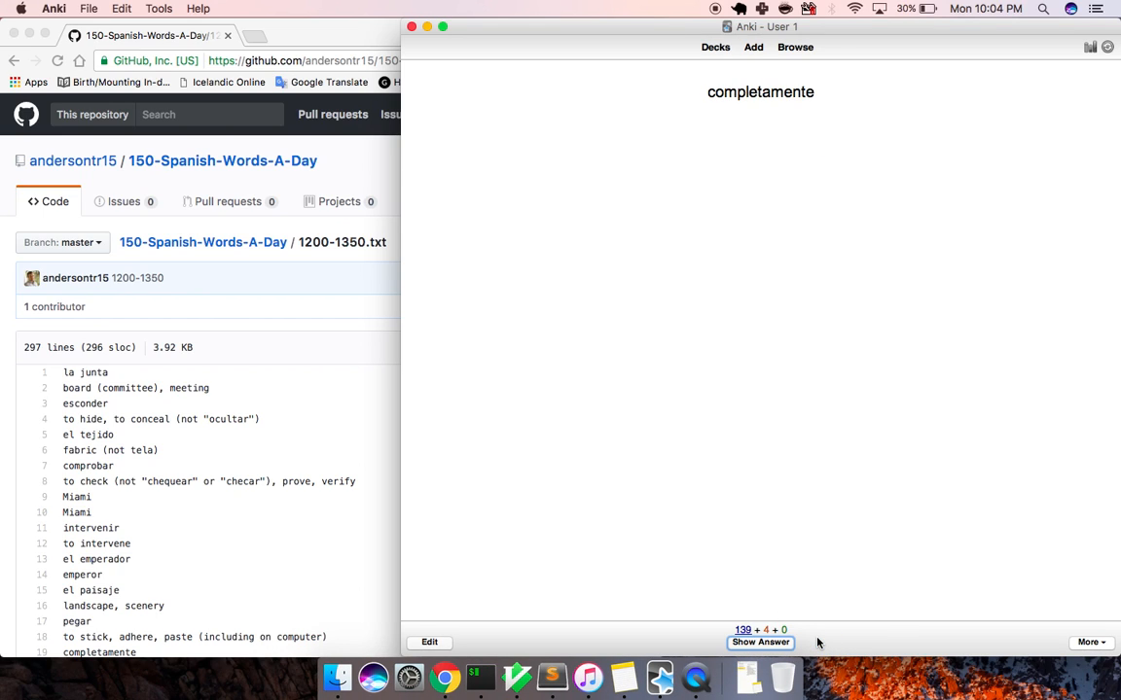
{"action": "key", "text": "space"}
{"action": "left_click", "coordinate": [816, 645]}
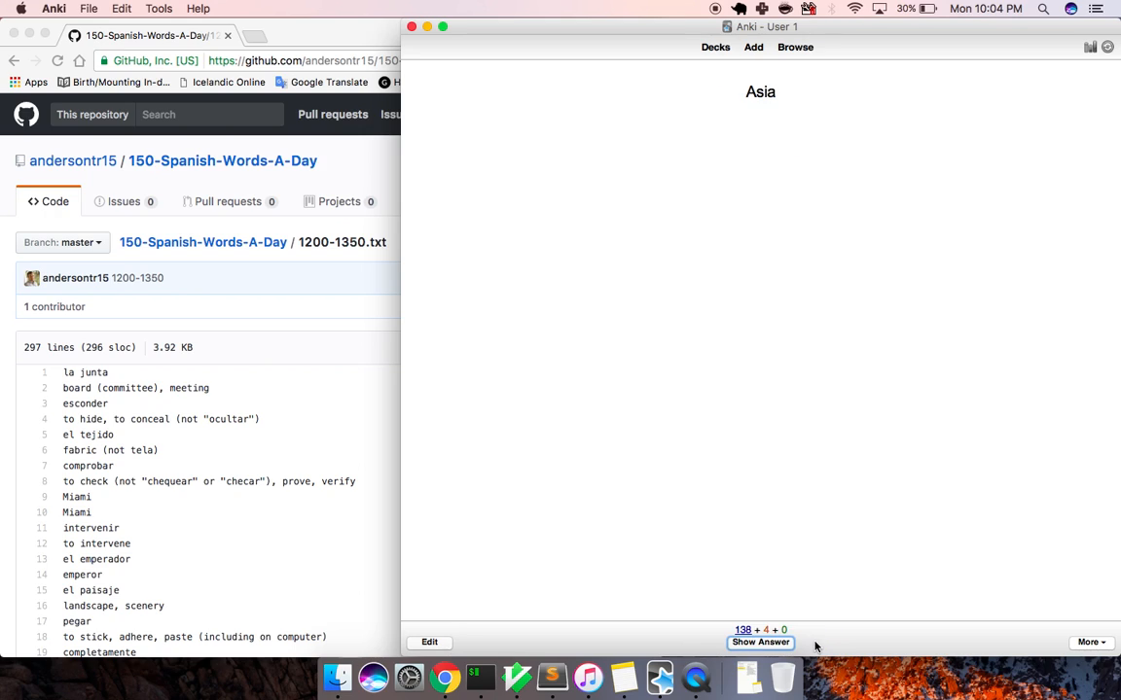
{"action": "key", "text": "space"}
{"action": "left_click", "coordinate": [816, 645]}
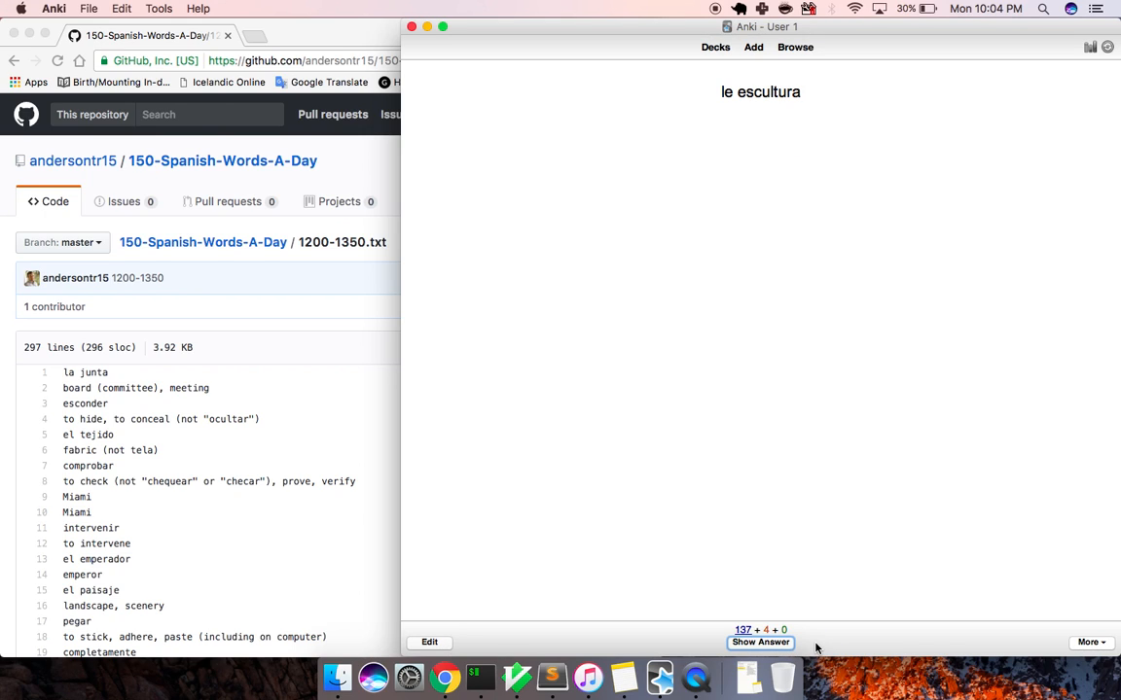
{"action": "left_click", "coordinate": [783, 643]}
{"action": "left_click", "coordinate": [817, 645]}
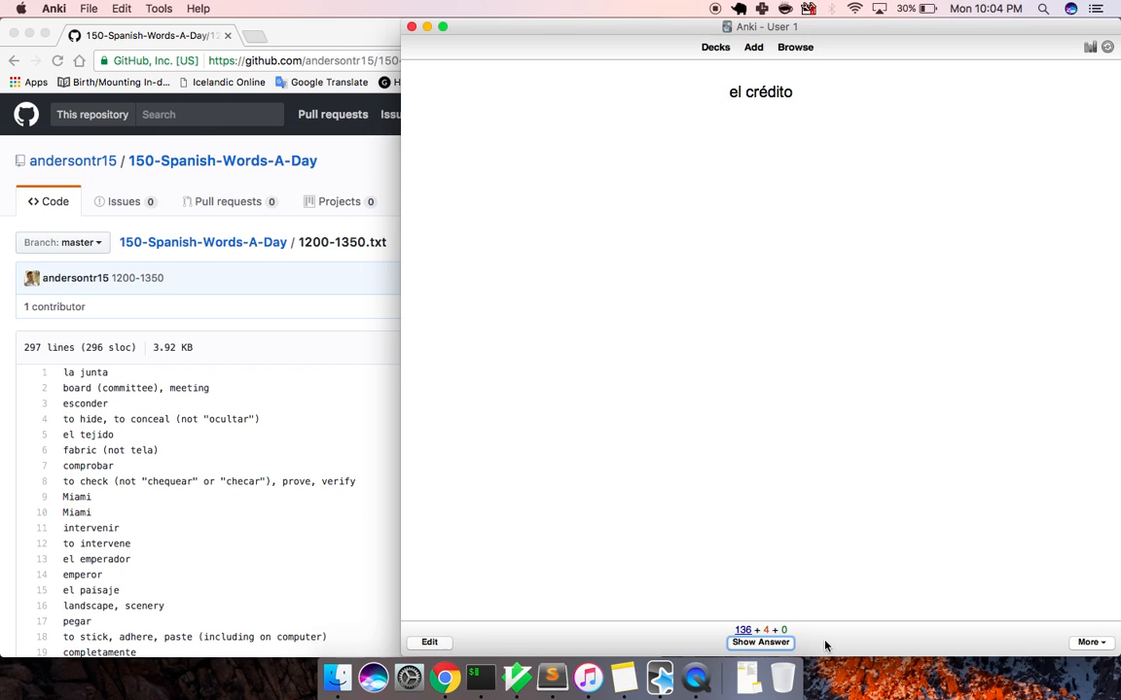
Step: Grade el crédito, el disco, cometer and la izquiera, then reveal la partícula
{"action": "left_click", "coordinate": [783, 644]}
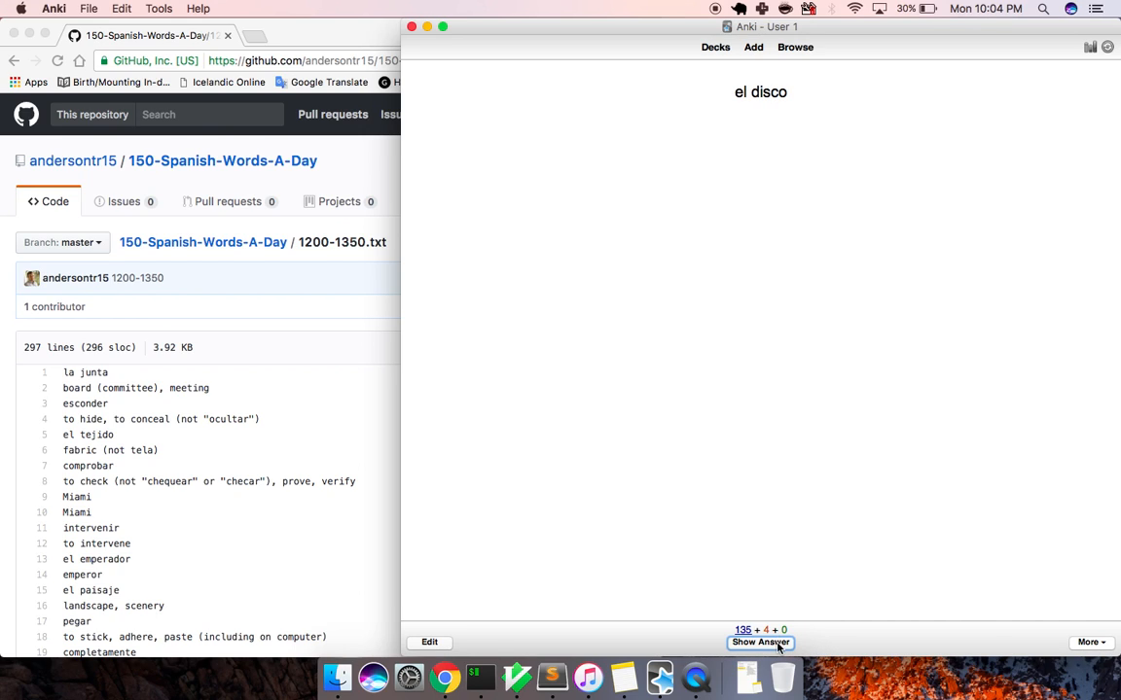
{"action": "left_click", "coordinate": [778, 643]}
{"action": "left_click", "coordinate": [817, 646]}
{"action": "left_click", "coordinate": [792, 644]}
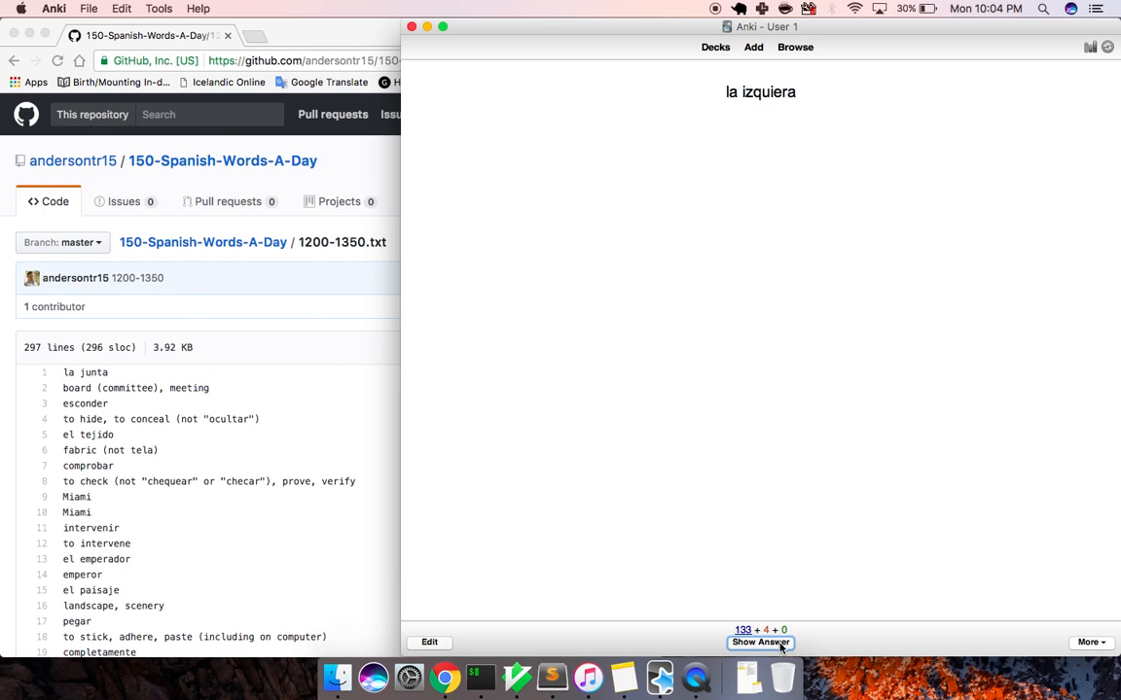
{"action": "left_click", "coordinate": [781, 643]}
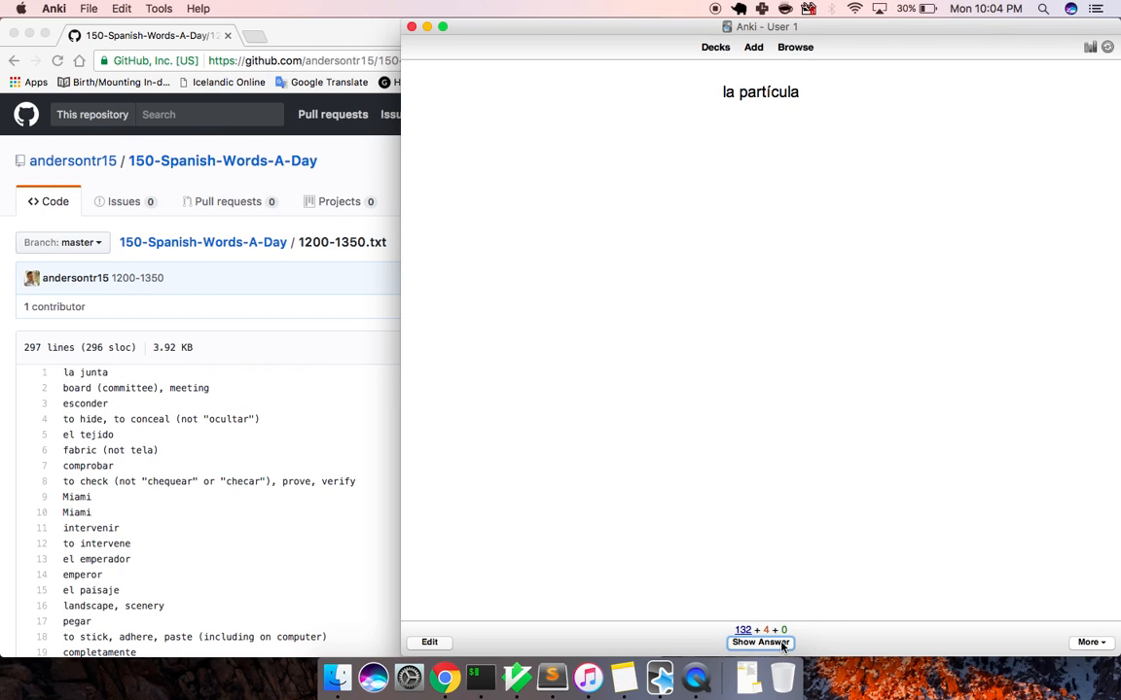
{"action": "left_click", "coordinate": [783, 645]}
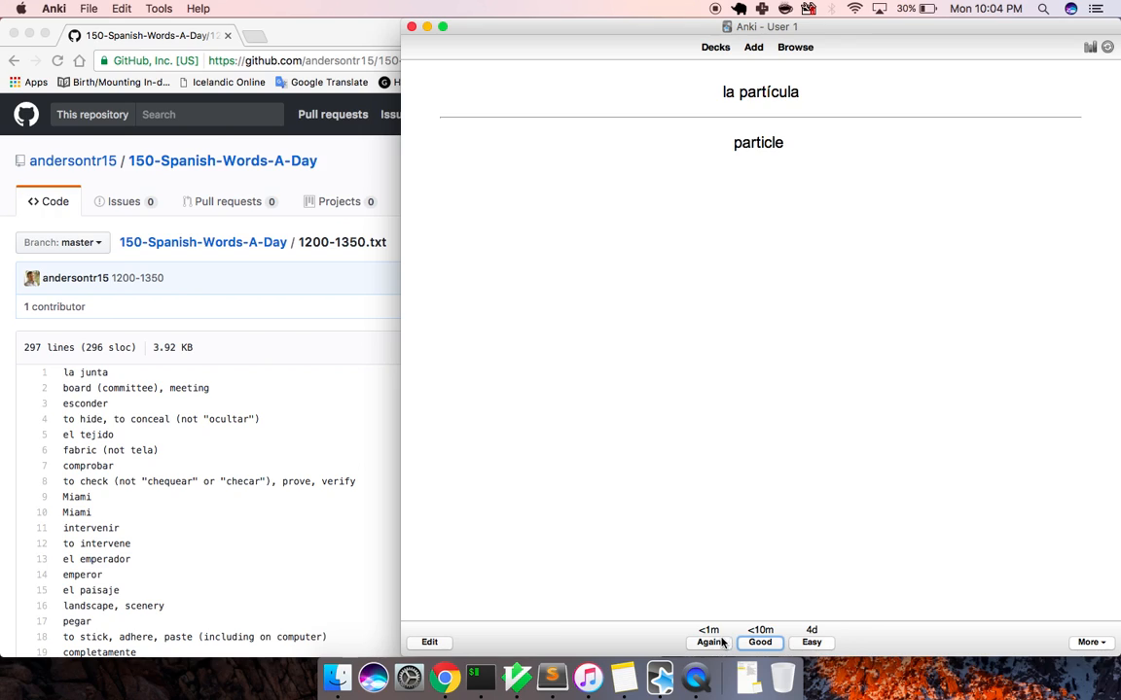
Step: Grade la partícula, asimismo, investigar, el acontecimiento, cuánto and merecer
{"action": "left_click", "coordinate": [759, 642]}
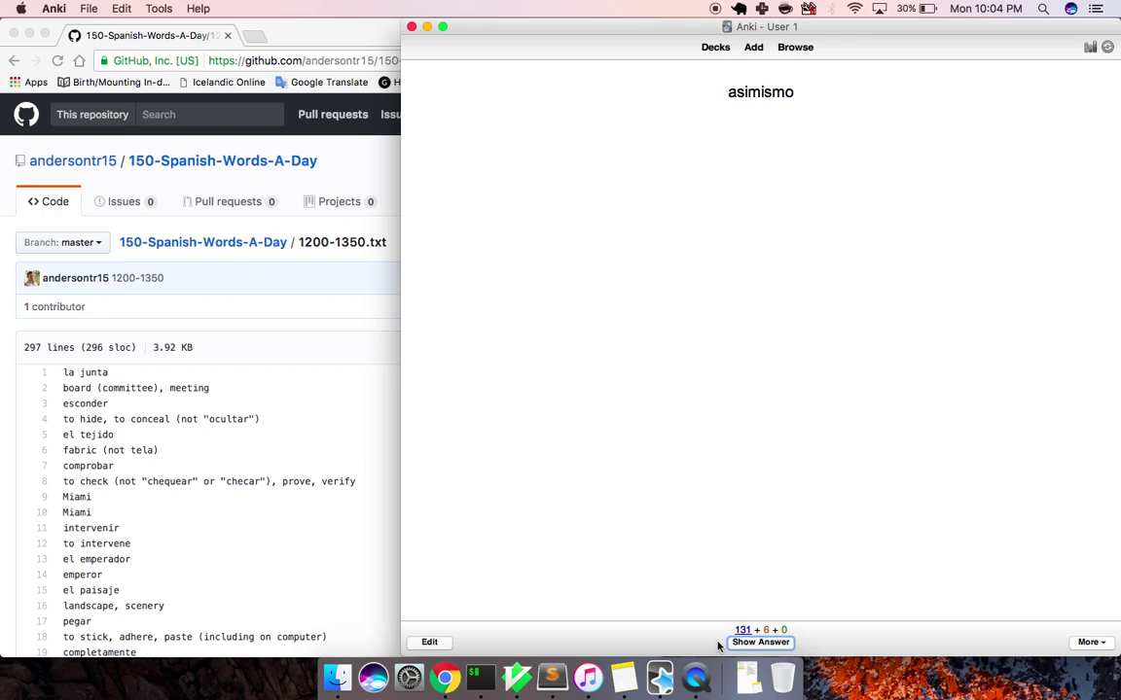
{"action": "left_click", "coordinate": [776, 643]}
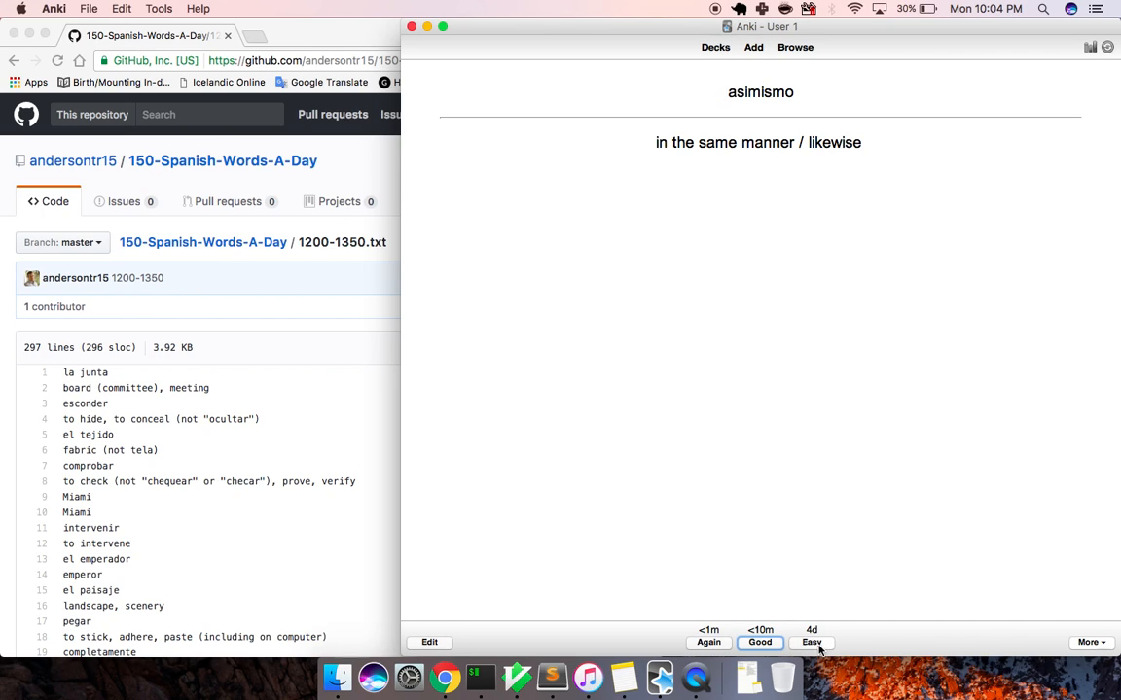
{"action": "left_click", "coordinate": [813, 645]}
{"action": "left_click", "coordinate": [778, 643]}
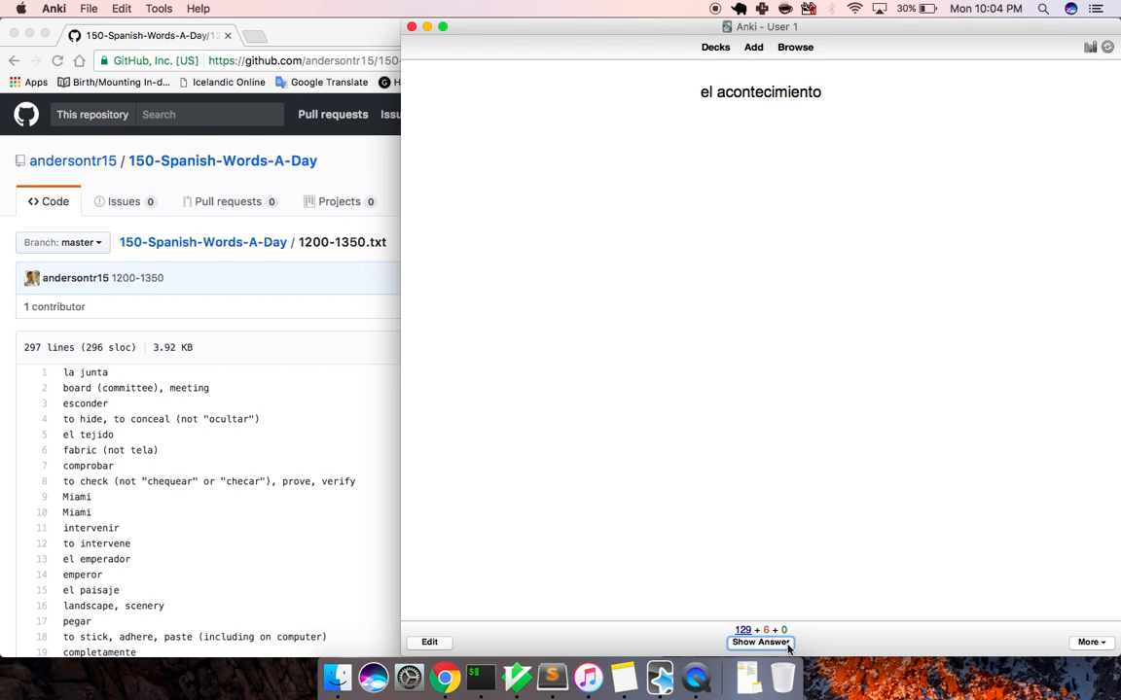
{"action": "left_click", "coordinate": [790, 644]}
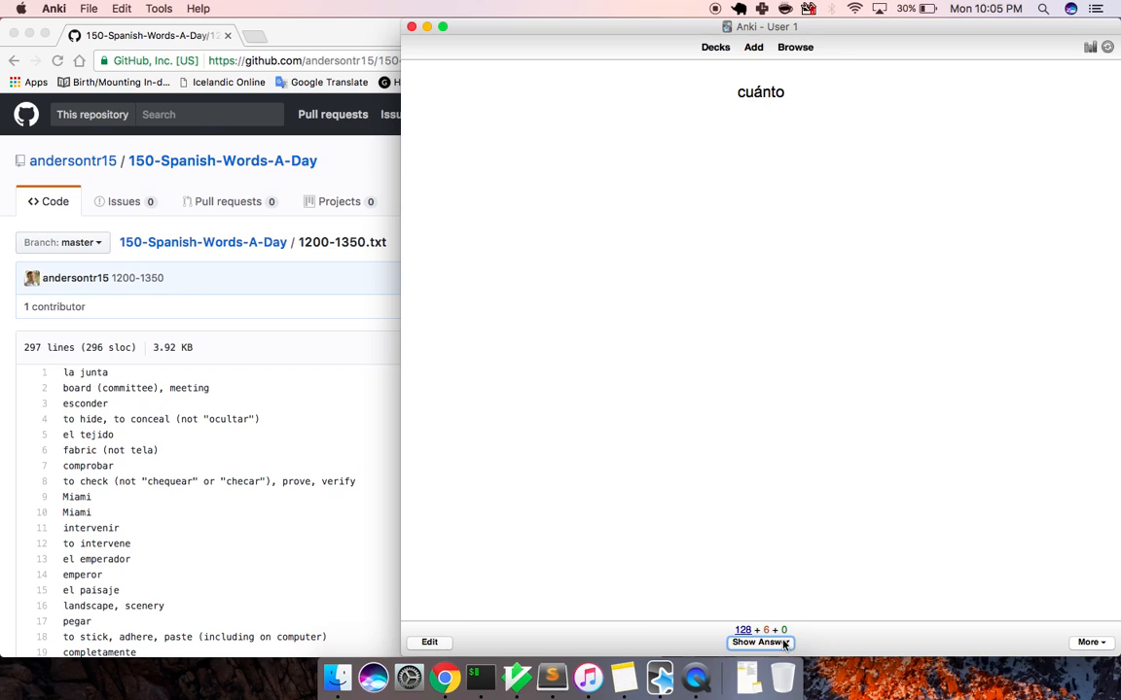
{"action": "key", "text": "space"}
{"action": "left_click", "coordinate": [819, 646]}
{"action": "key", "text": "space"}
{"action": "left_click", "coordinate": [815, 648]}
Step: Reveal and grade alguno, agrícola, la carretera, el hambre and pobre
{"action": "key", "text": "space"}
{"action": "left_click", "coordinate": [816, 649]}
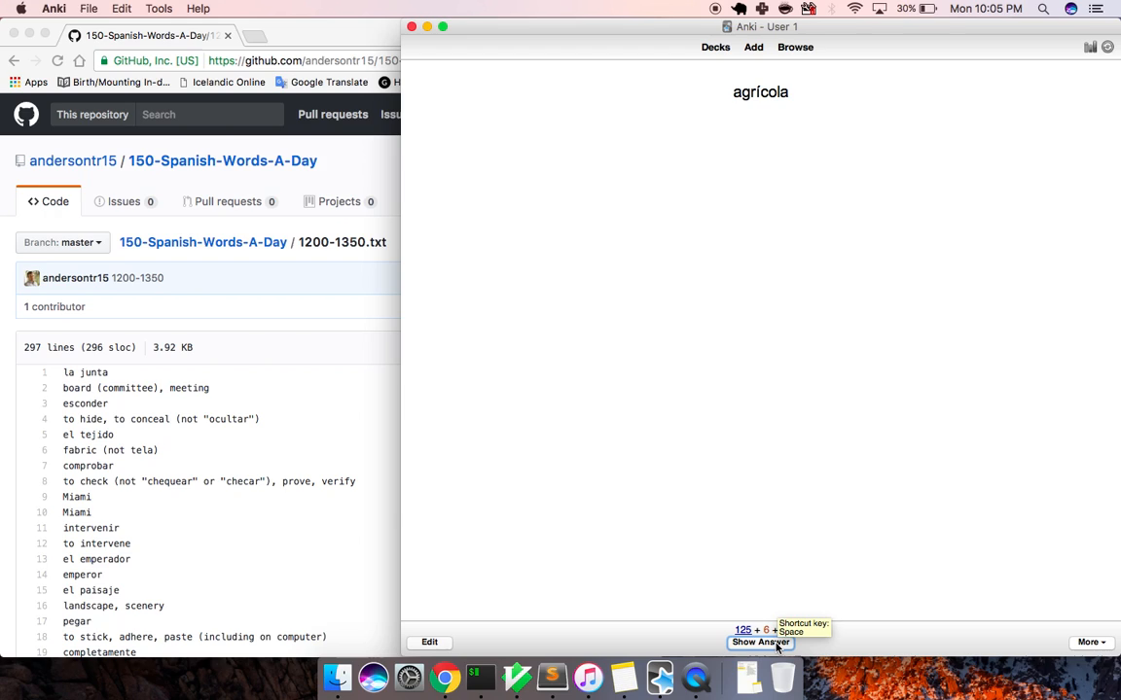
{"action": "left_click", "coordinate": [774, 647]}
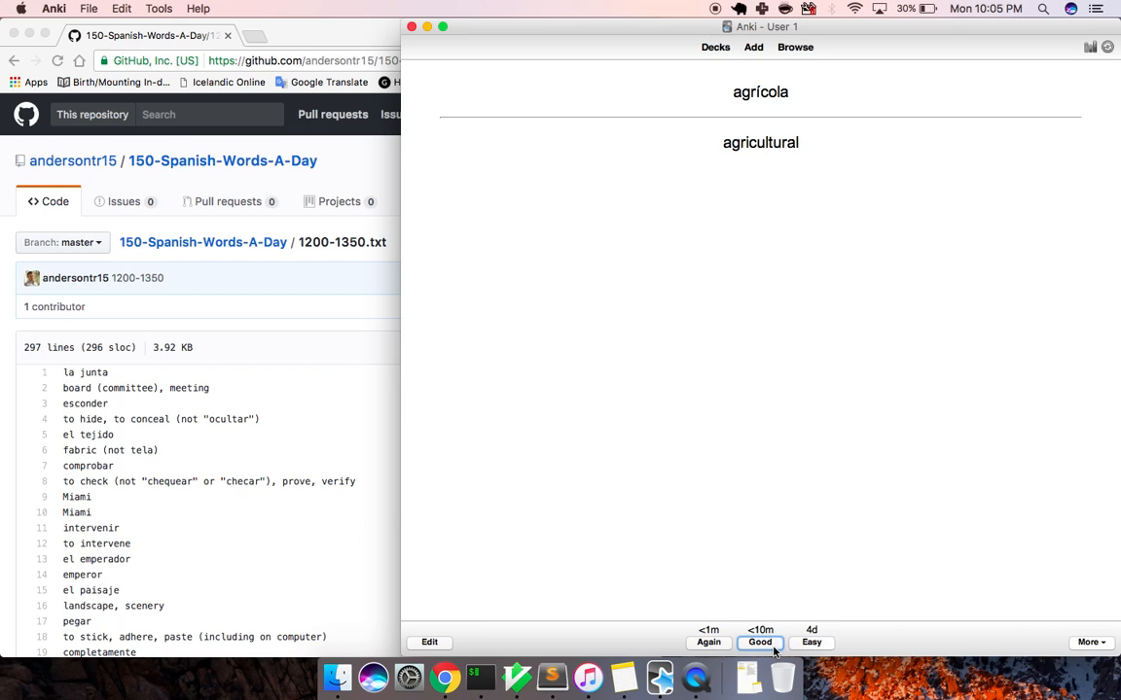
{"action": "left_click", "coordinate": [809, 645]}
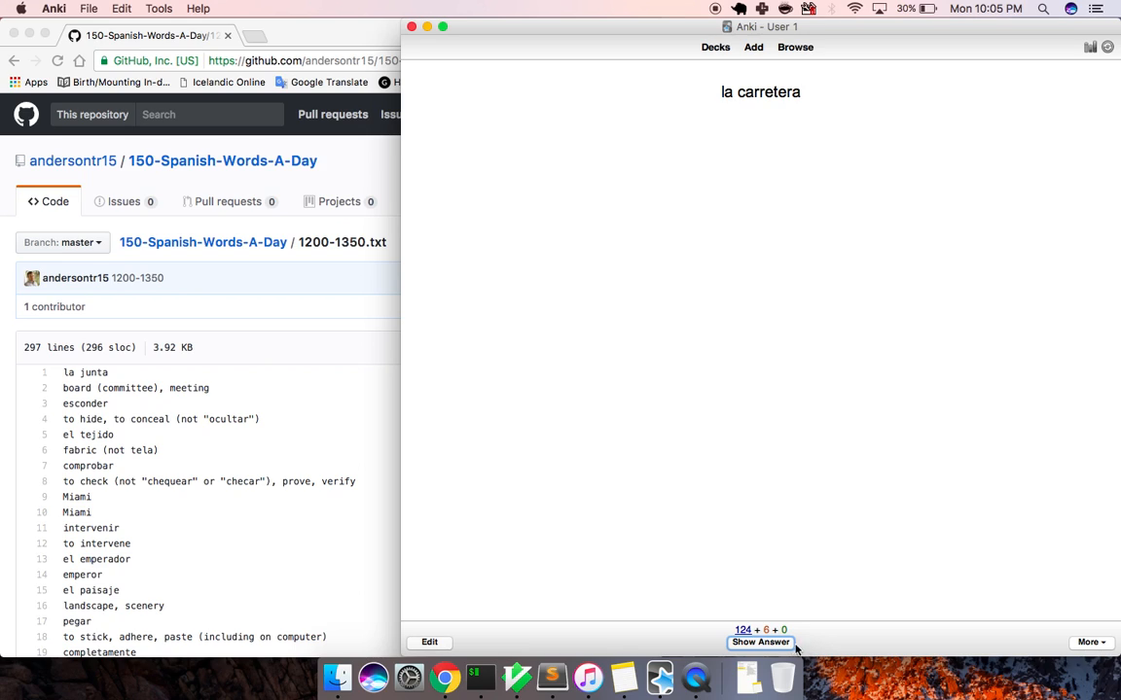
{"action": "left_click", "coordinate": [764, 644]}
{"action": "left_click", "coordinate": [707, 646]}
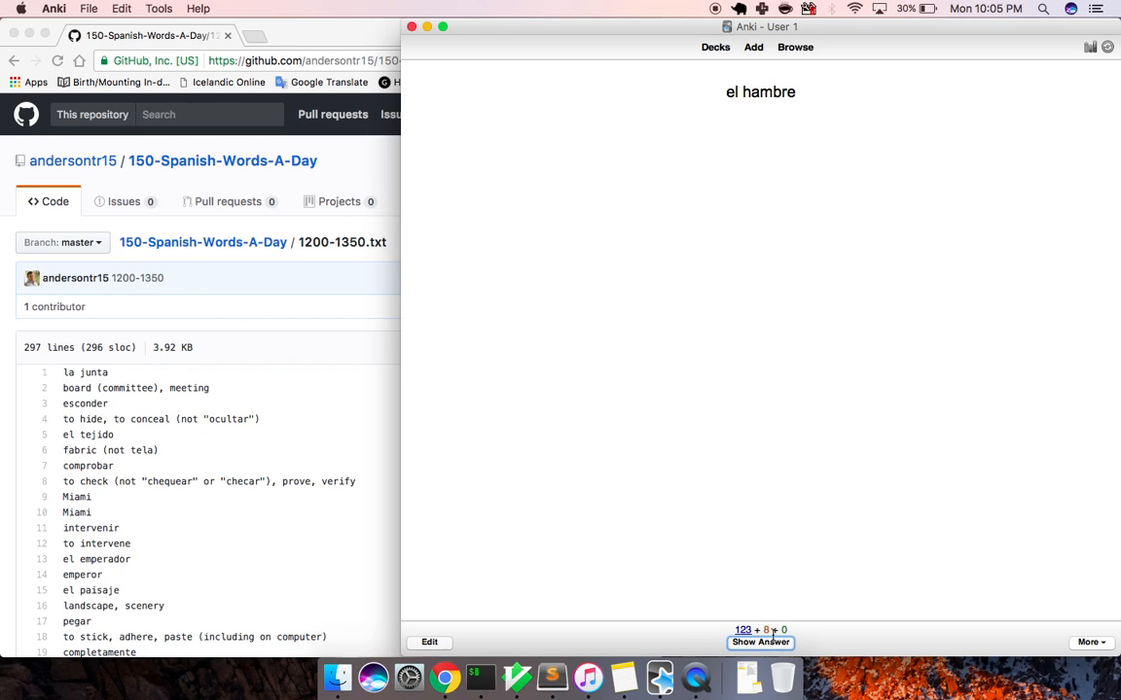
{"action": "left_click", "coordinate": [783, 642]}
{"action": "key", "text": "space"}
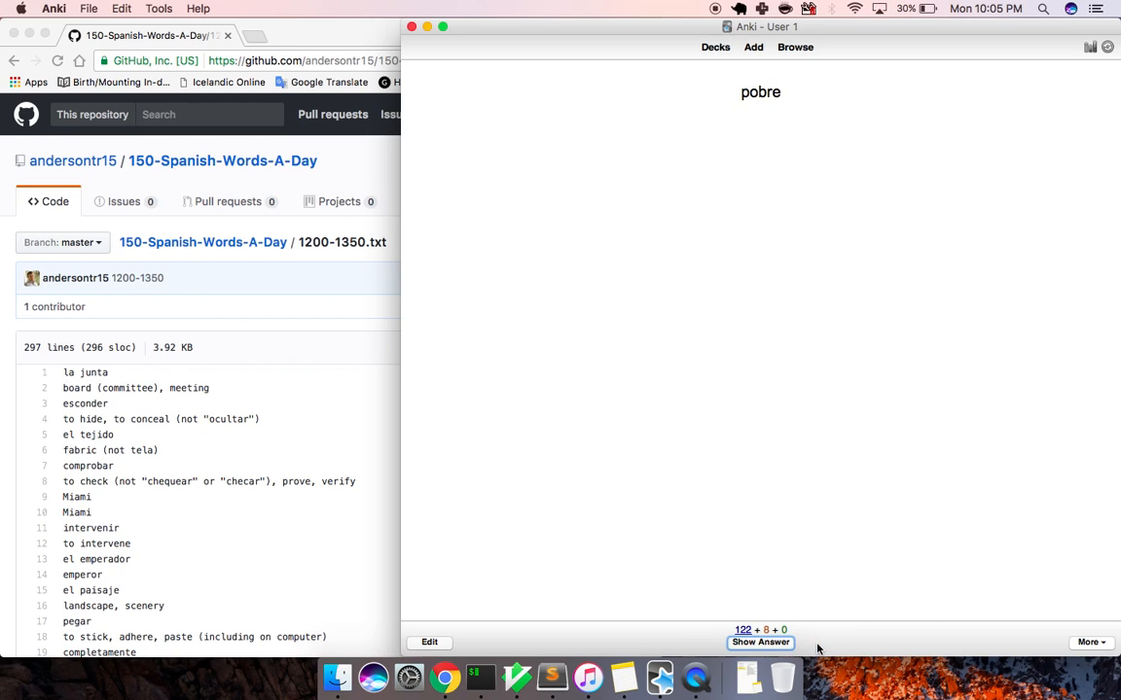
{"action": "key", "text": "space"}
{"action": "key", "text": "space"}
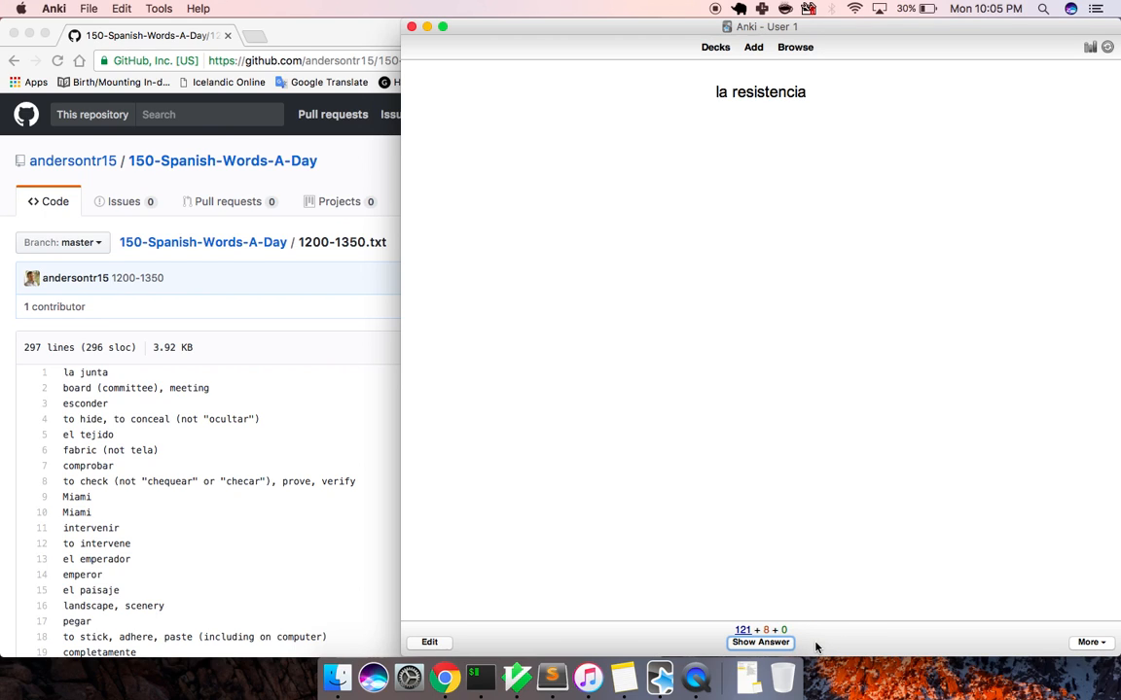
Step: Review la resistencia, el tejido, el salvador, satisfacer, el oeste, envolver and el paisaje
{"action": "left_click", "coordinate": [786, 646]}
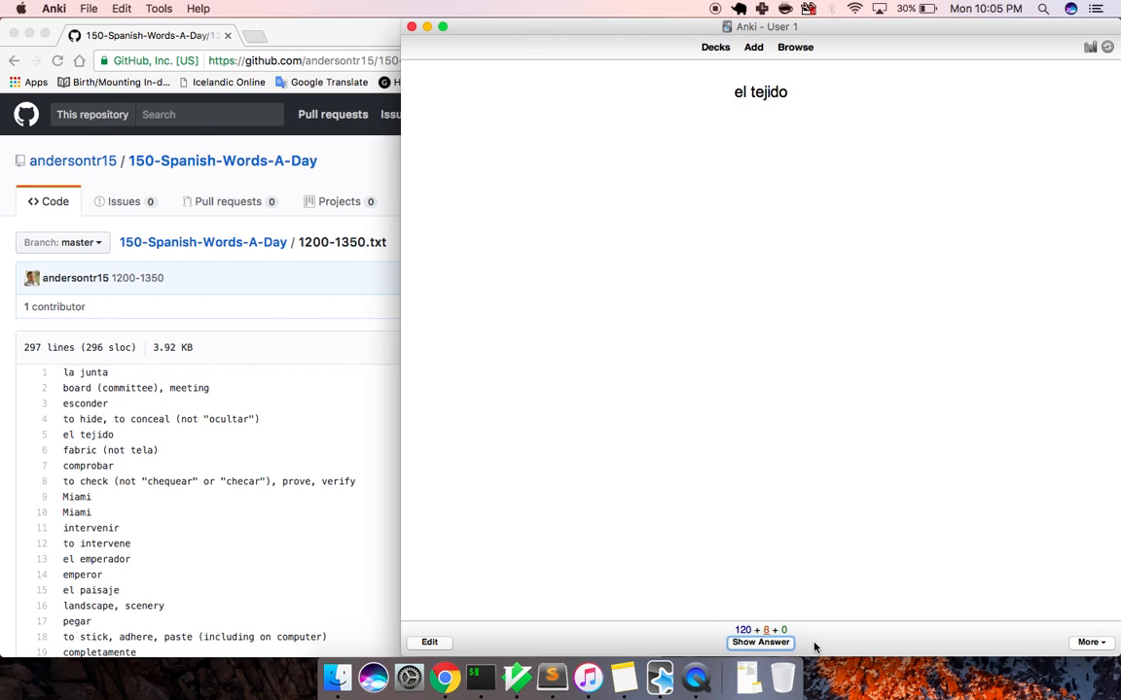
{"action": "key", "text": "space"}
{"action": "key", "text": "space"}
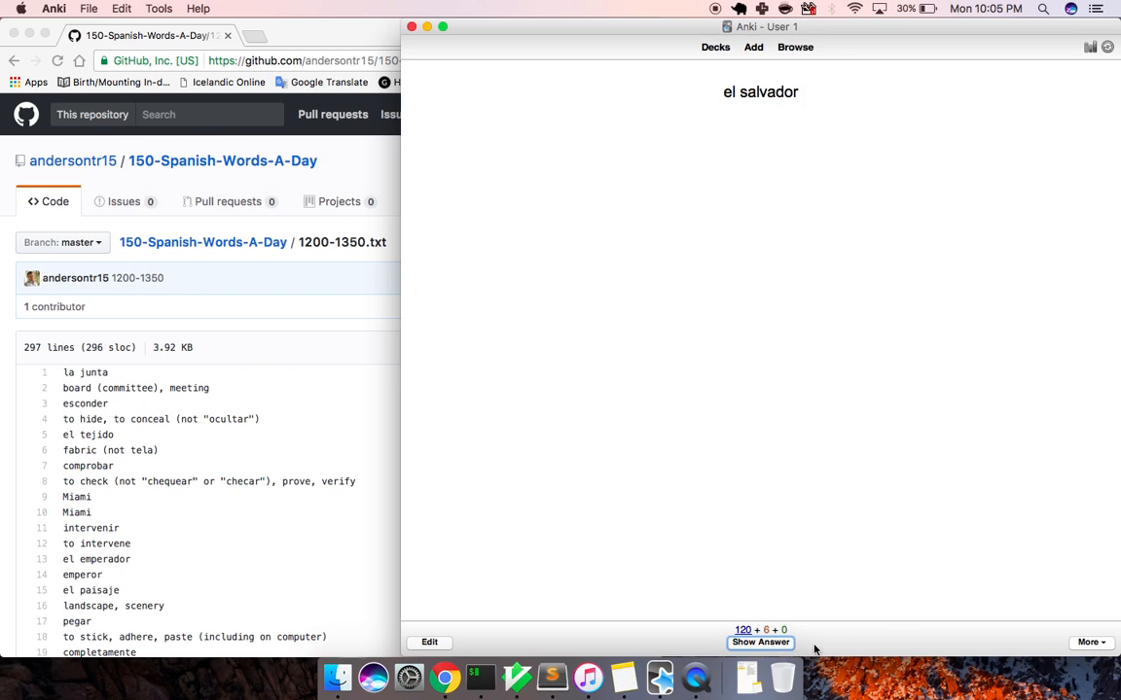
{"action": "key", "text": "space"}
{"action": "key", "text": "space"}
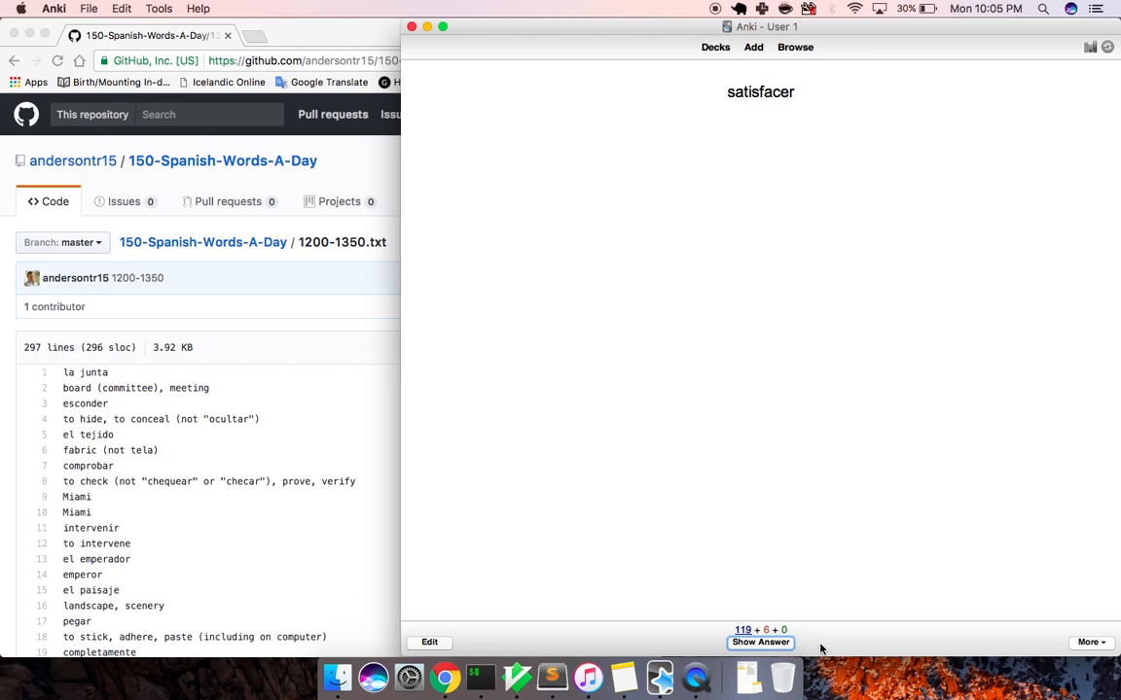
{"action": "key", "text": "space"}
{"action": "key", "text": "space"}
{"action": "key", "text": "space"}
{"action": "key", "text": "space"}
{"action": "key", "text": "space"}
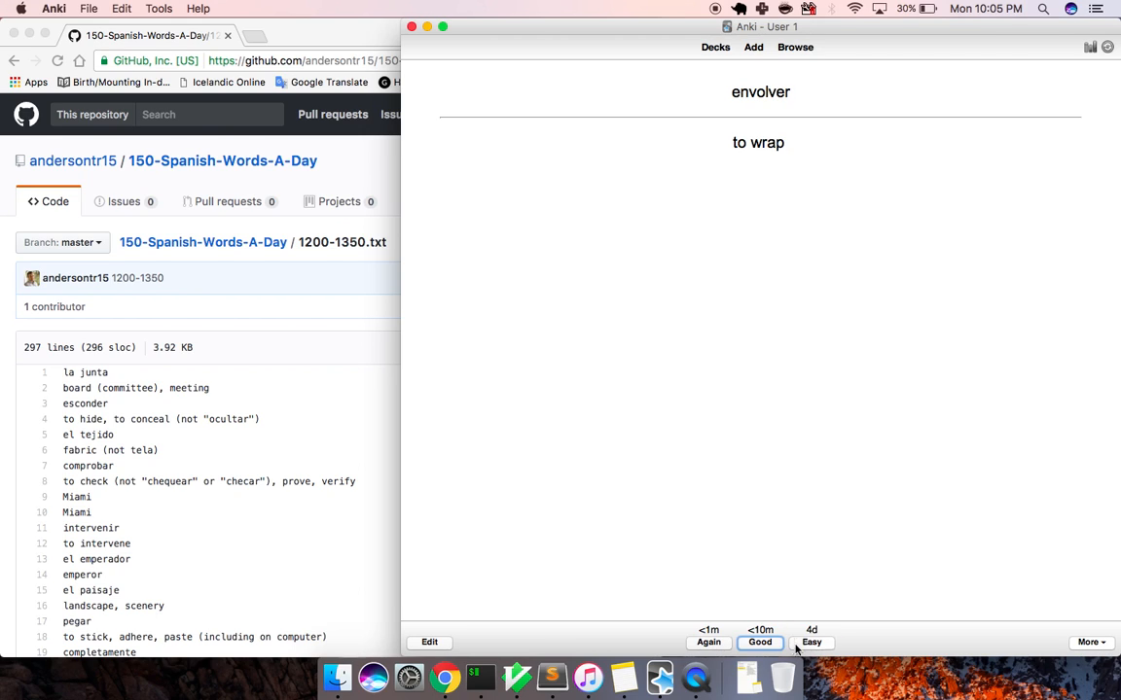
{"action": "key", "text": "space"}
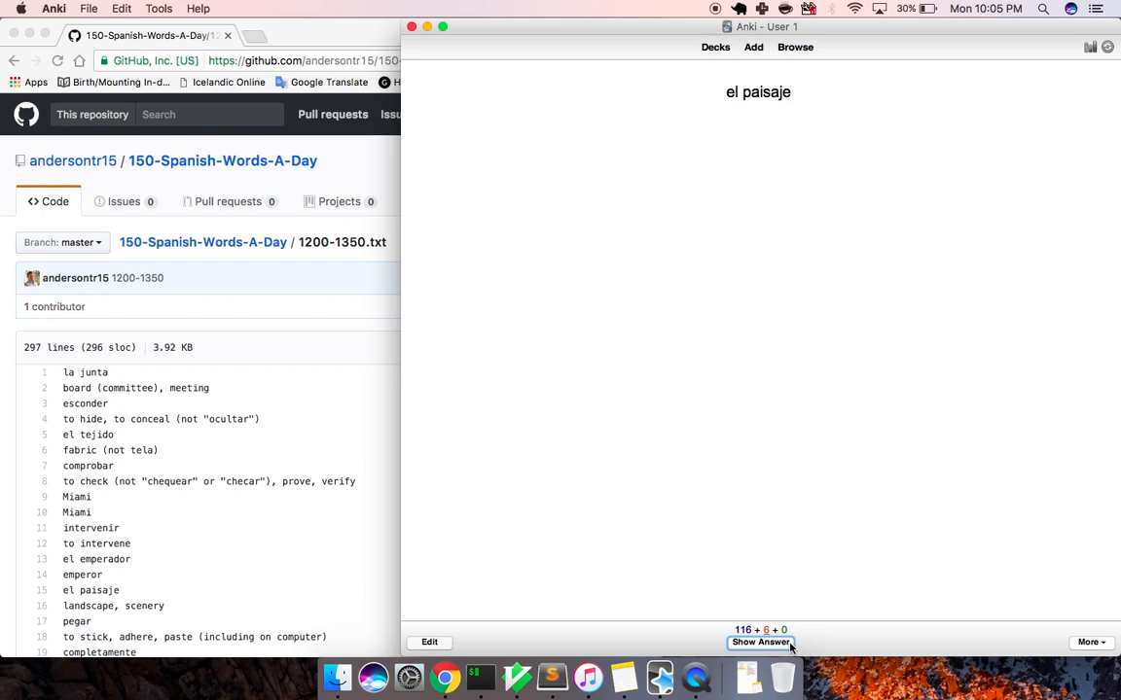
{"action": "left_click", "coordinate": [786, 646]}
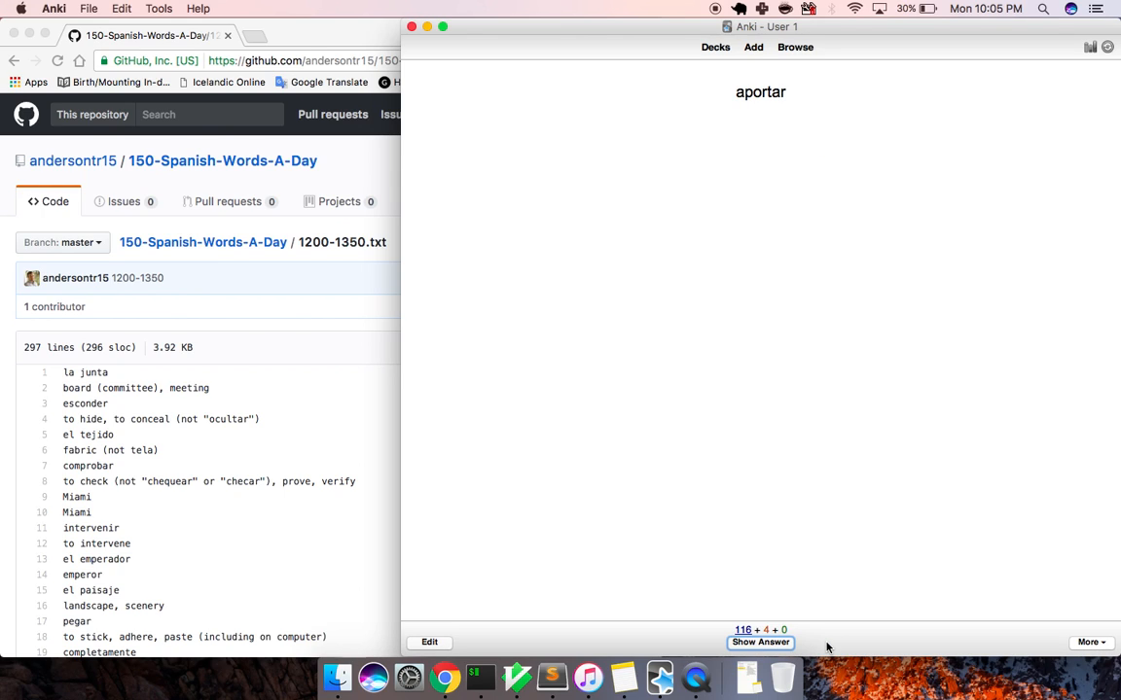
Step: Review aportar, el criterio, el frío, el signo, universal, el club, el ejercicio and la juventud
{"action": "left_click", "coordinate": [775, 642]}
{"action": "left_click", "coordinate": [758, 645]}
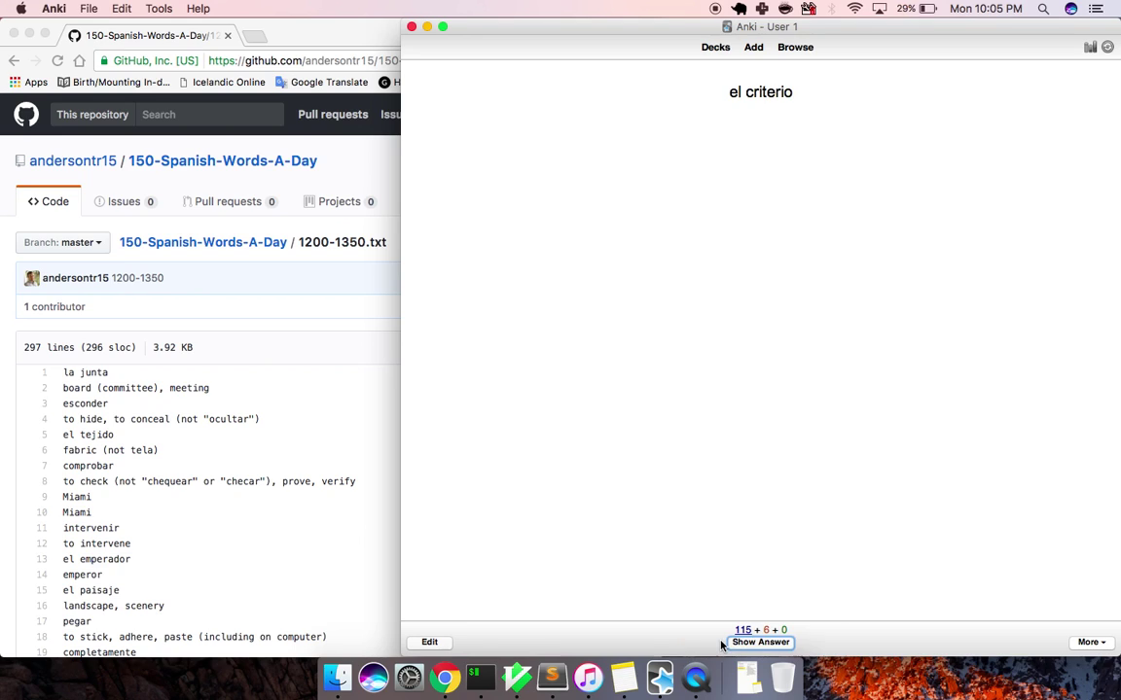
{"action": "left_click", "coordinate": [778, 644]}
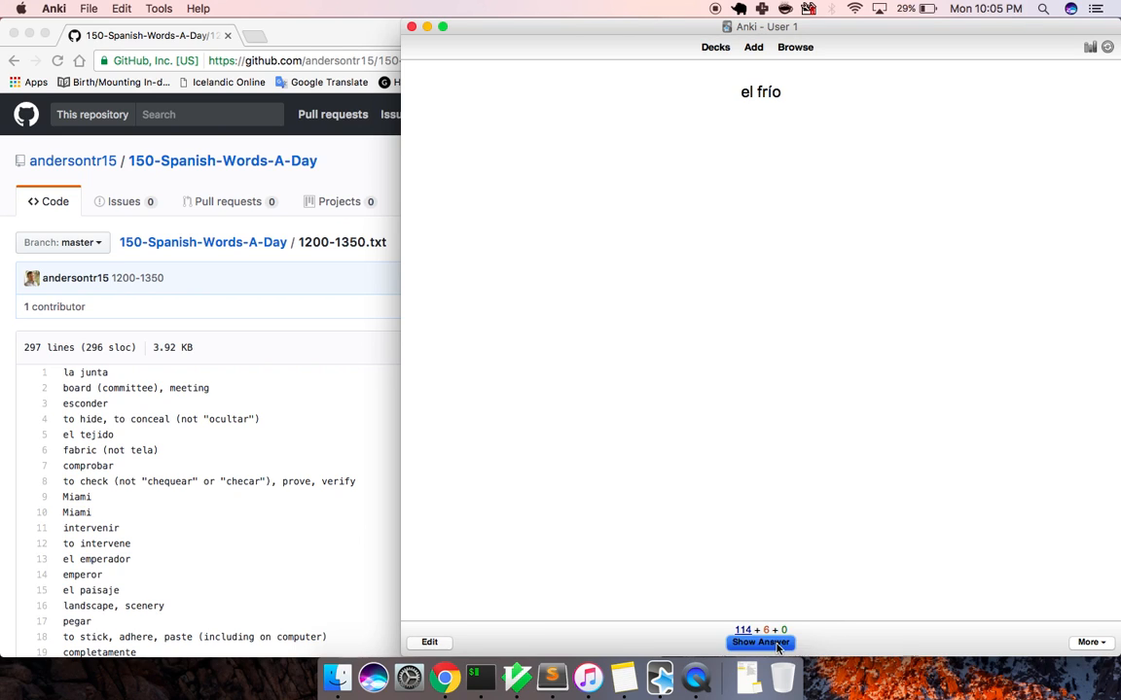
{"action": "key", "text": "space"}
{"action": "key", "text": "space"}
{"action": "left_click", "coordinate": [780, 643]}
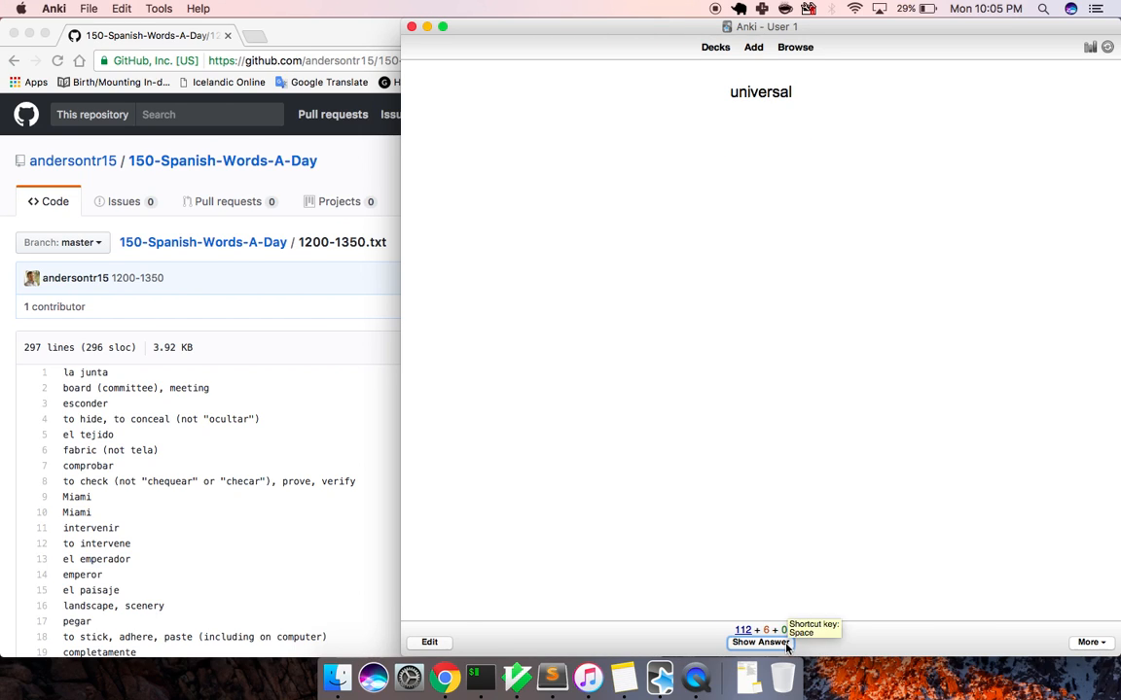
{"action": "left_click", "coordinate": [787, 643]}
{"action": "left_click", "coordinate": [783, 643]}
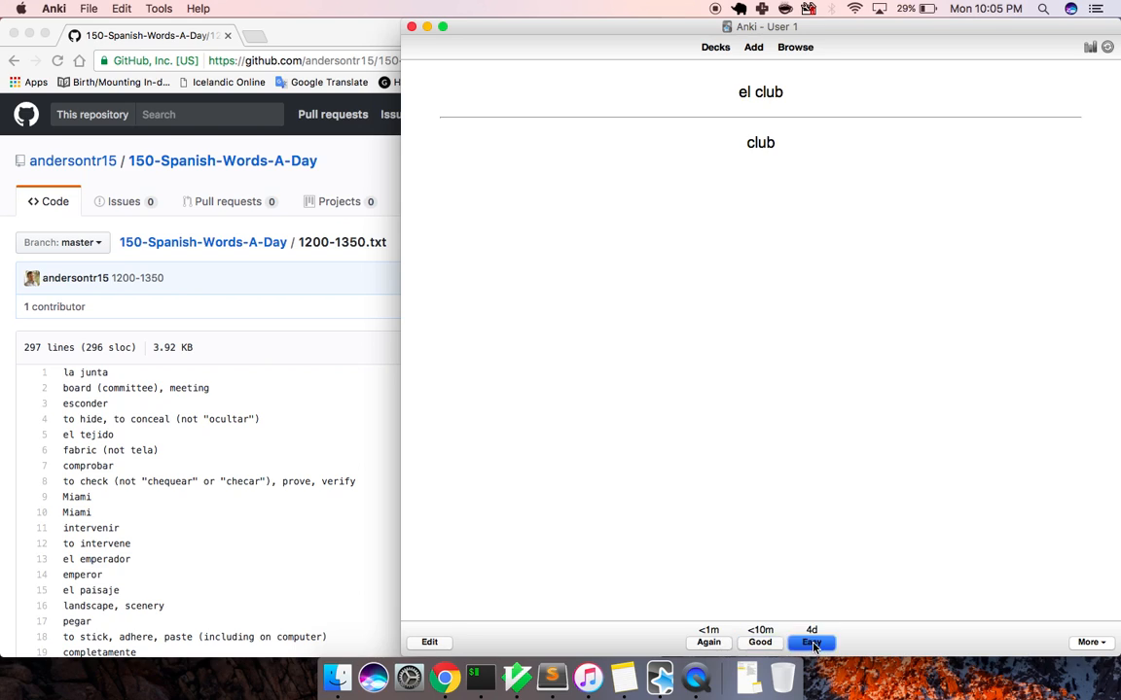
{"action": "left_click", "coordinate": [783, 643]}
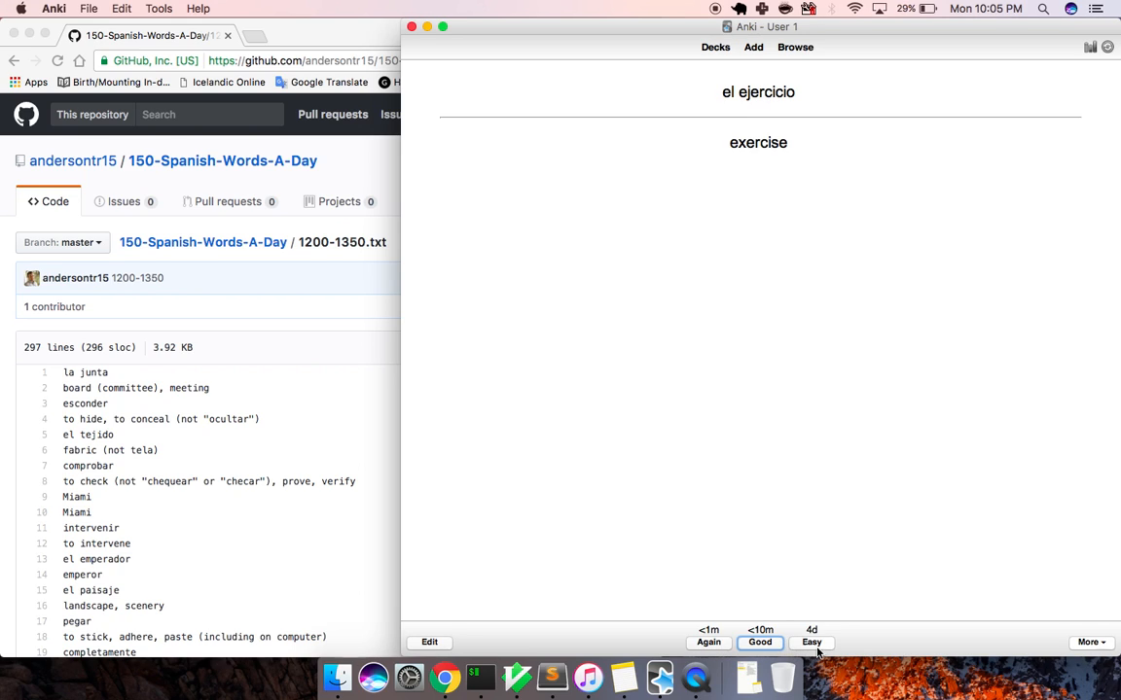
{"action": "left_click", "coordinate": [783, 643]}
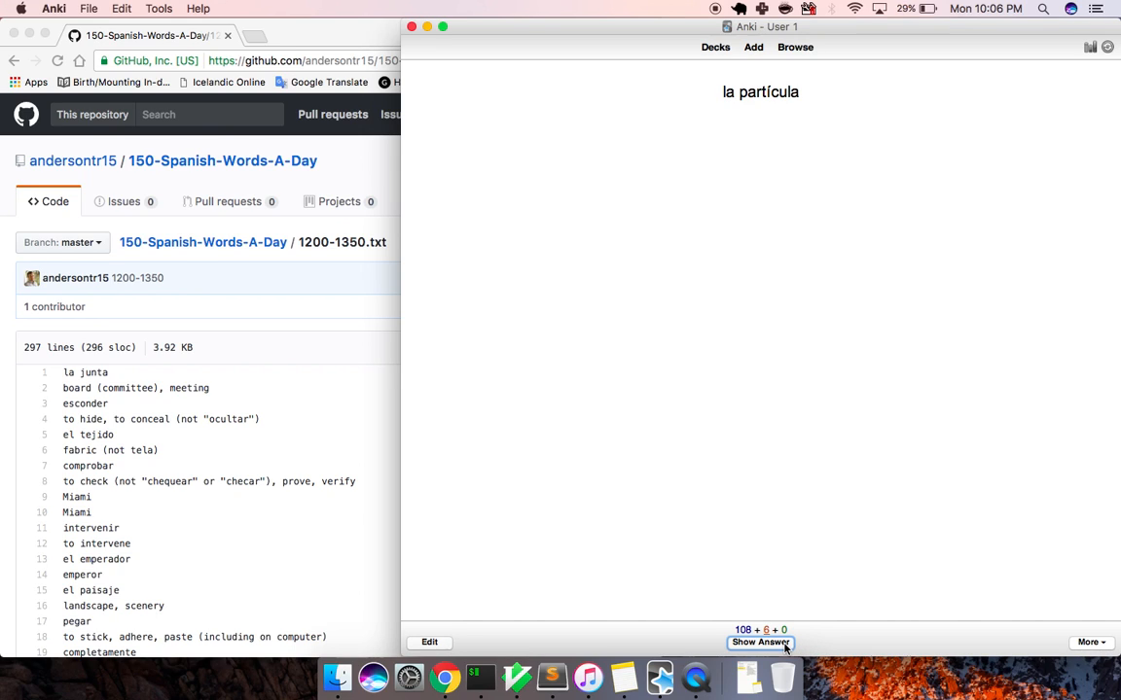
Step: Reveal and grade la partícula, ruso and el procedimiento
{"action": "key", "text": "space"}
{"action": "left_click", "coordinate": [817, 648]}
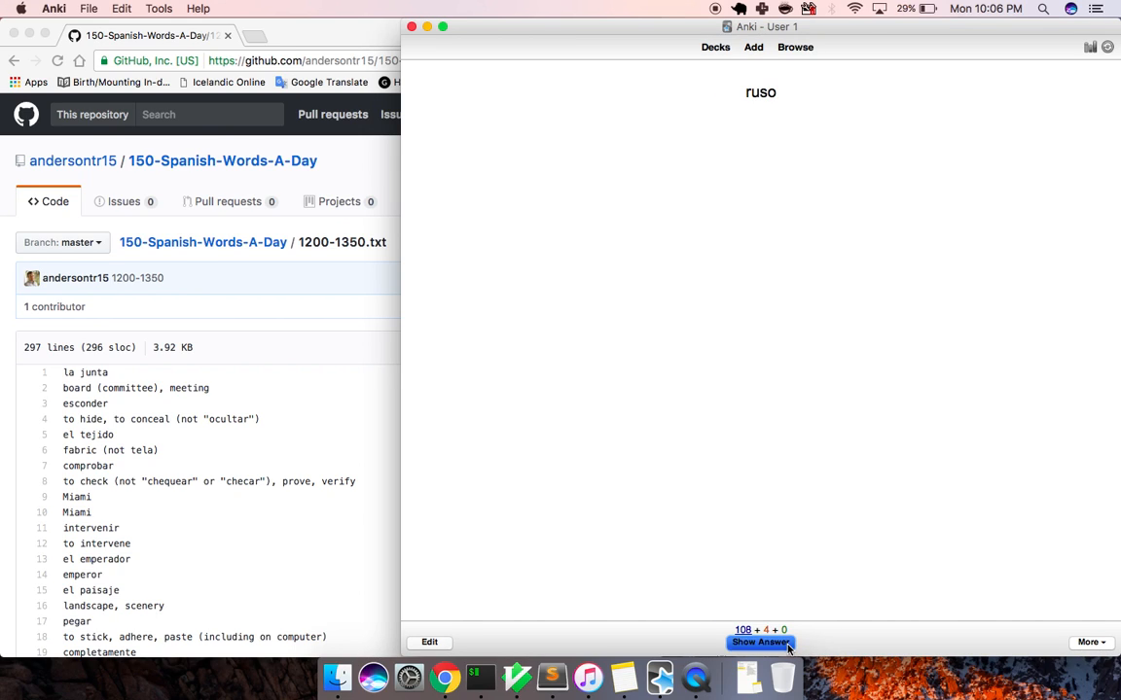
{"action": "key", "text": "space"}
{"action": "left_click", "coordinate": [817, 648]}
{"action": "key", "text": "space"}
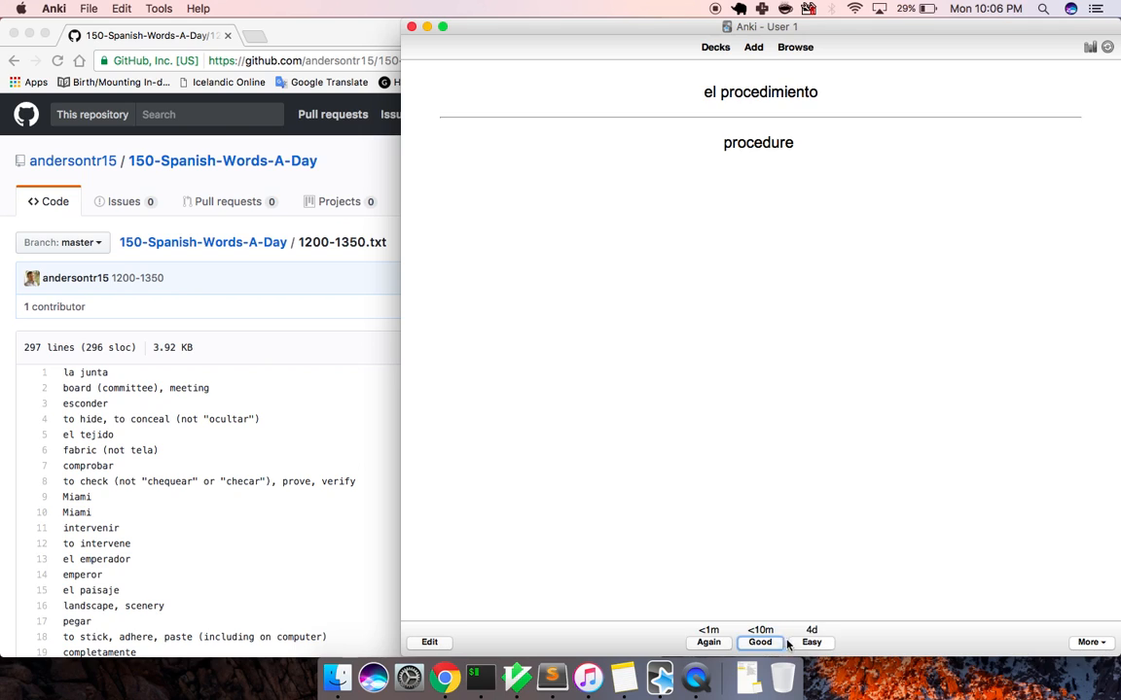
{"action": "left_click", "coordinate": [815, 648]}
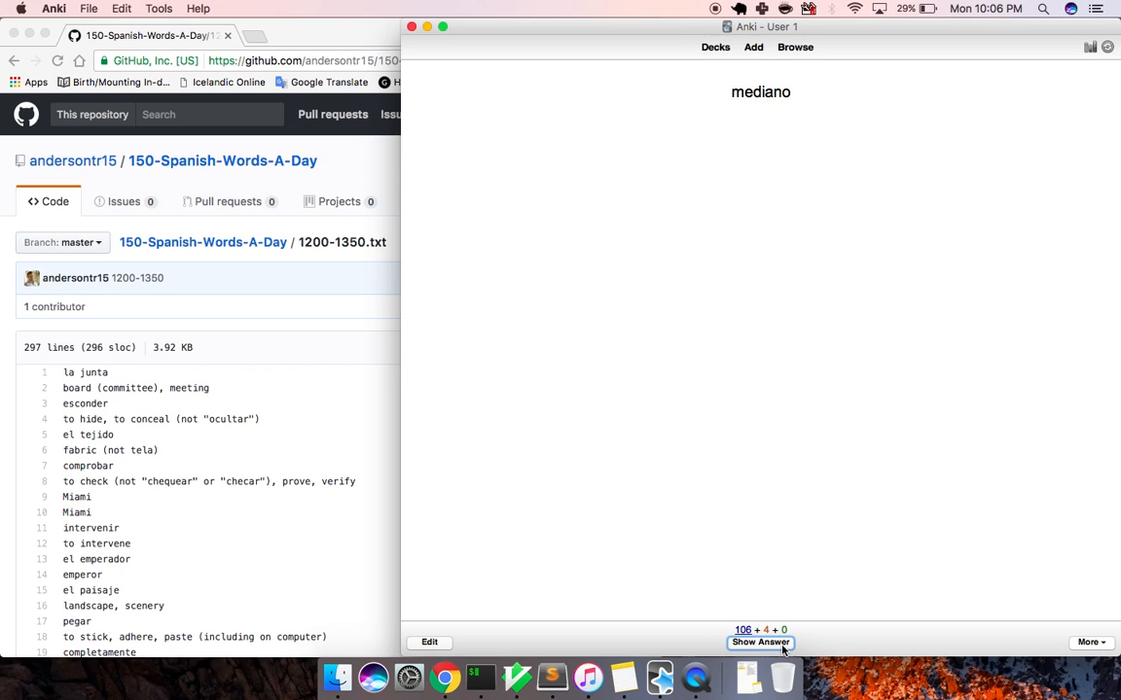
Step: Reveal and grade mediano, el diente and etcétecera
{"action": "left_click", "coordinate": [783, 646]}
{"action": "left_click", "coordinate": [824, 646]}
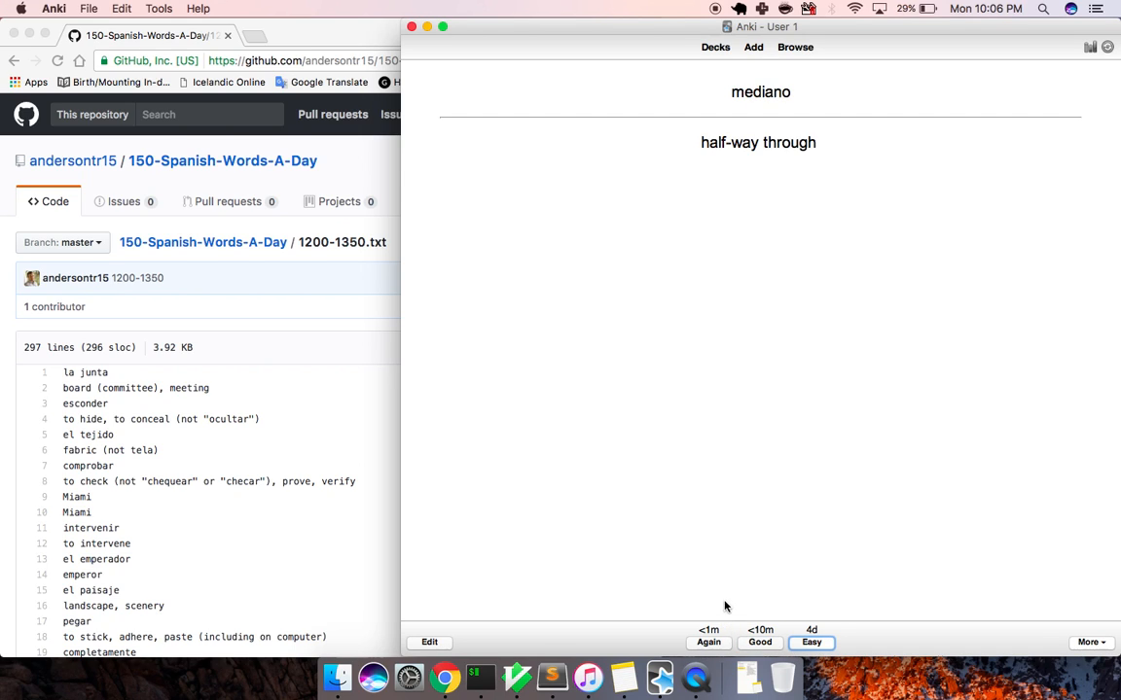
{"action": "left_click", "coordinate": [791, 645]}
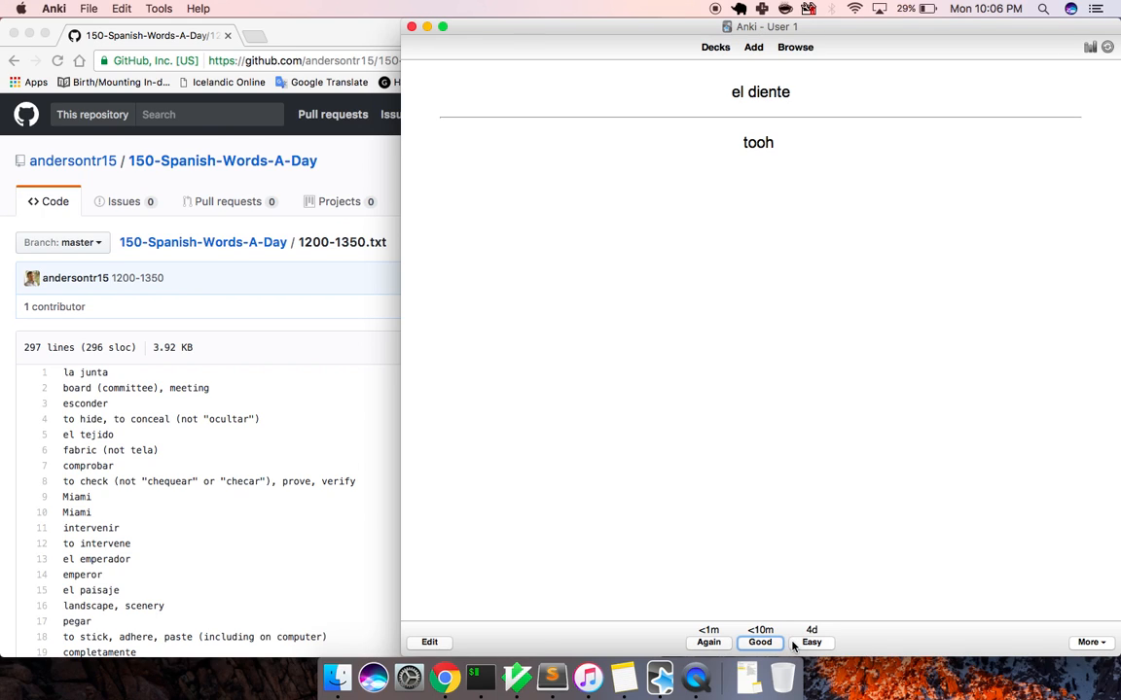
{"action": "left_click", "coordinate": [813, 646]}
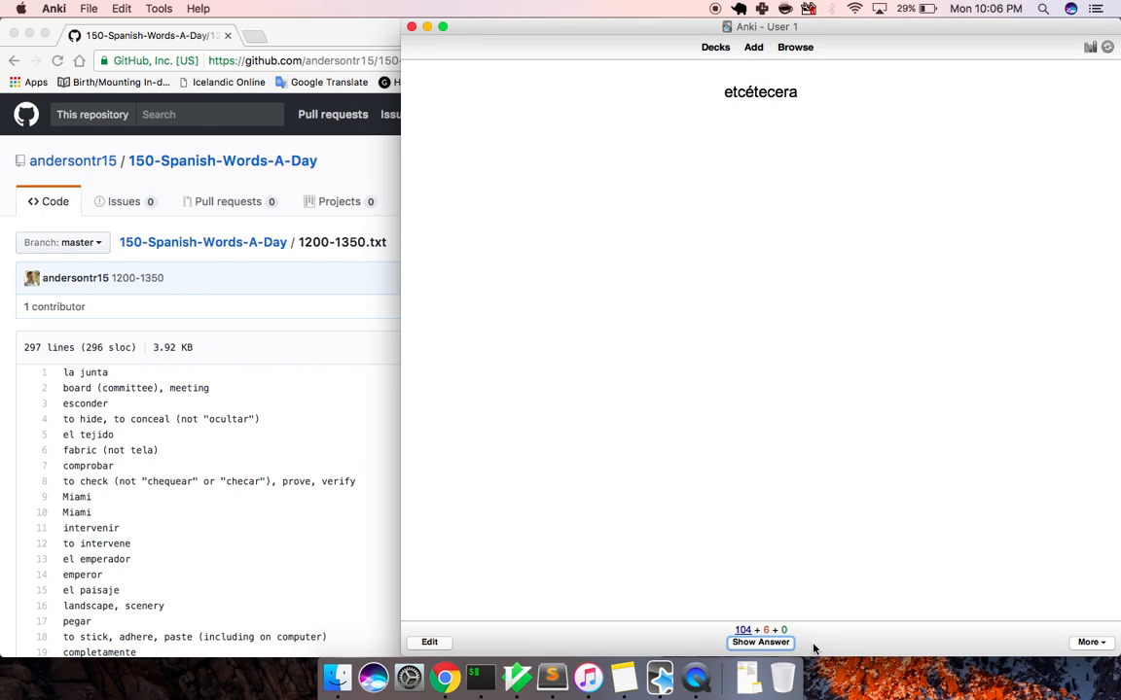
{"action": "key", "text": "space"}
{"action": "key", "text": "space"}
{"action": "key", "text": "space"}
{"action": "key", "text": "space"}
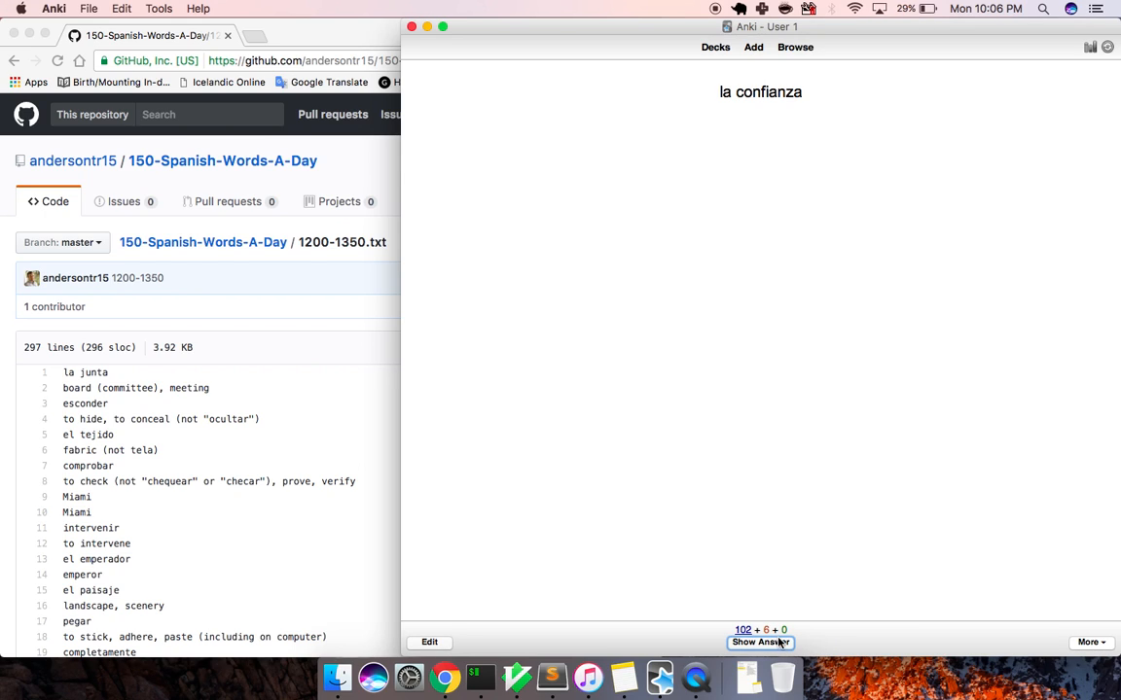
Step: Reveal and grade la confianza, acudir, el total and coincidir
{"action": "left_click", "coordinate": [781, 643]}
{"action": "left_click", "coordinate": [823, 643]}
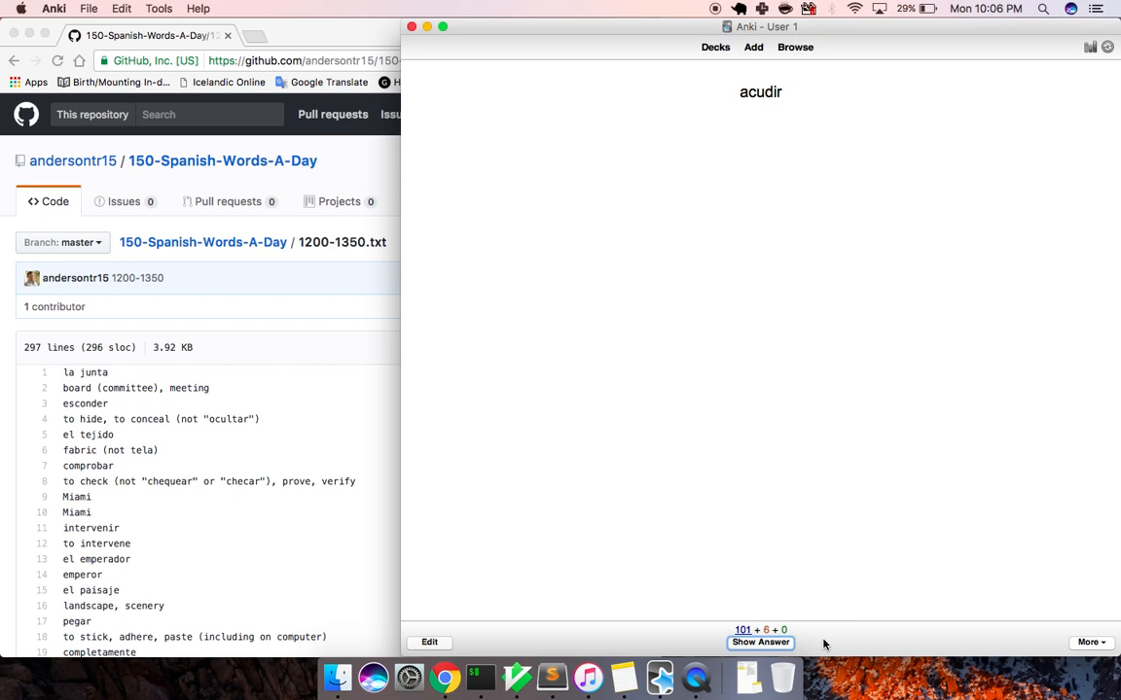
{"action": "key", "text": "space"}
{"action": "left_click", "coordinate": [822, 643]}
{"action": "key", "text": "space"}
{"action": "left_click", "coordinate": [820, 644]}
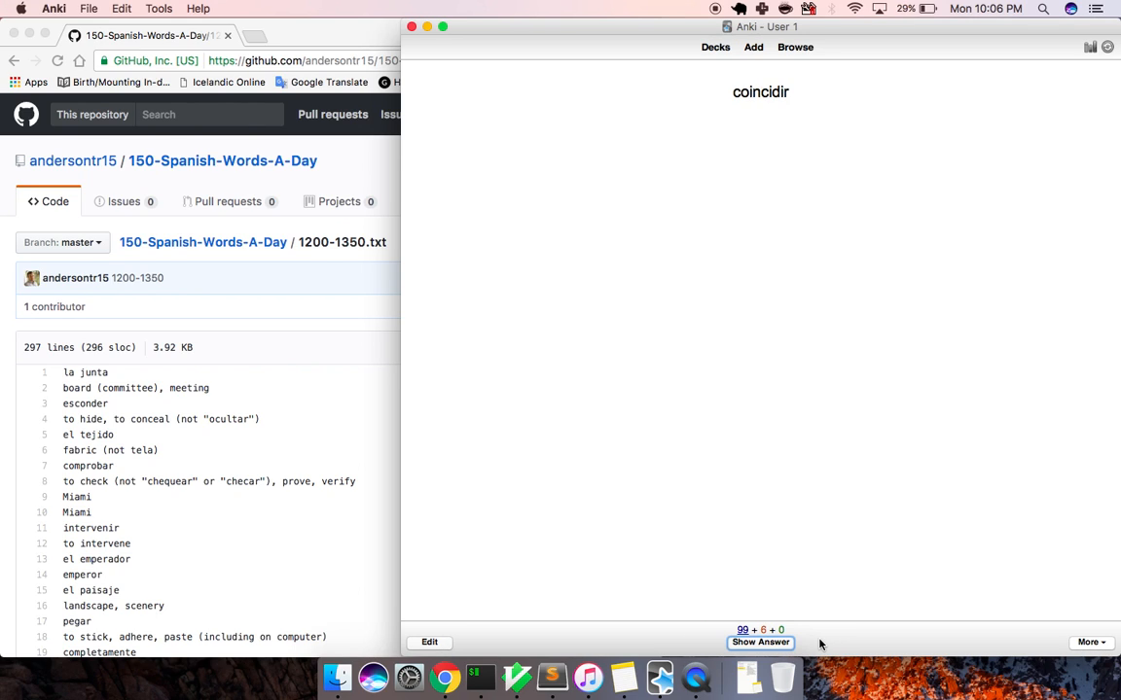
{"action": "left_click", "coordinate": [783, 643]}
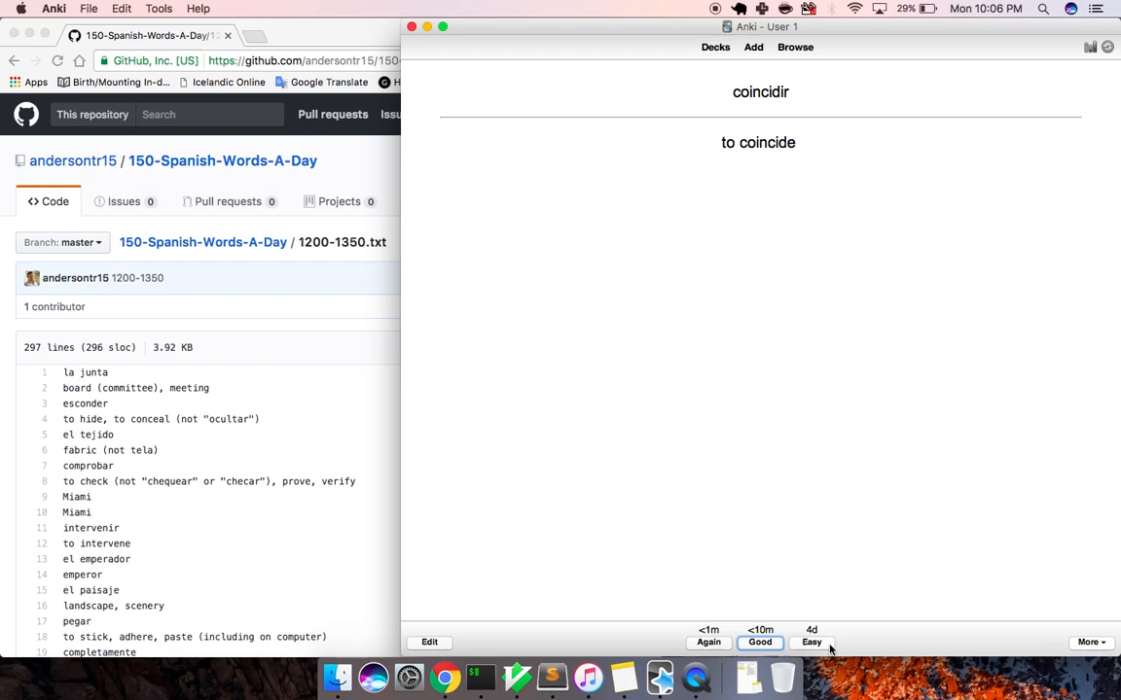
{"action": "left_click", "coordinate": [829, 645]}
Step: Reveal and grade la lista, la carretera and la protección
{"action": "key", "text": "space"}
{"action": "left_click", "coordinate": [829, 645]}
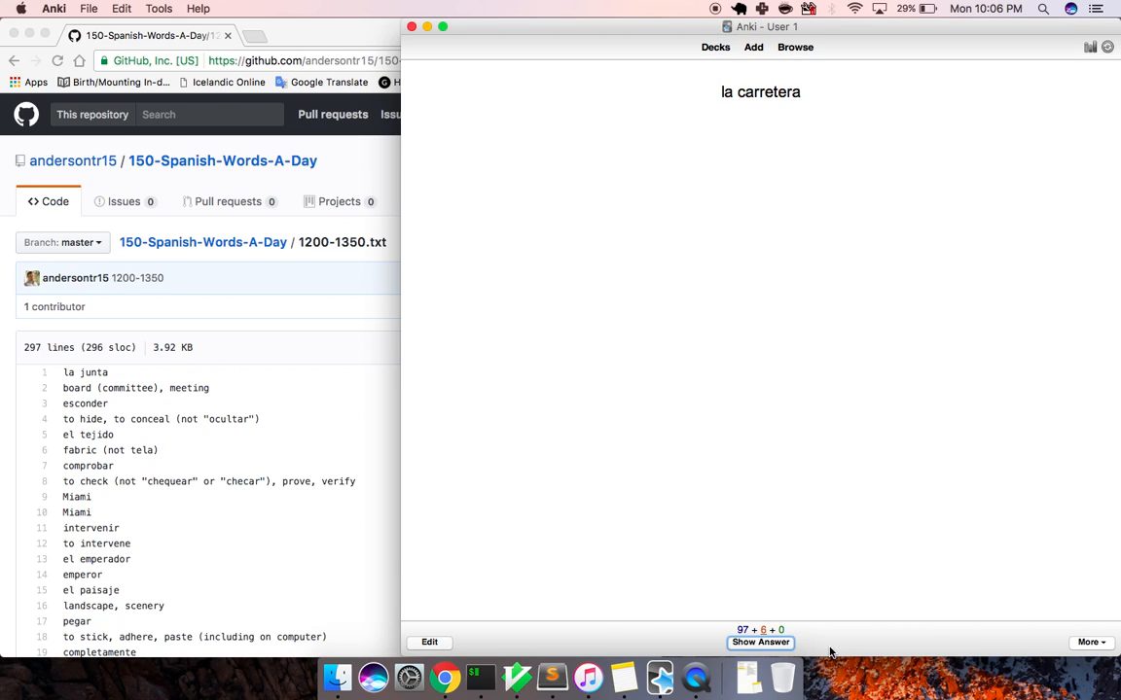
{"action": "key", "text": "space"}
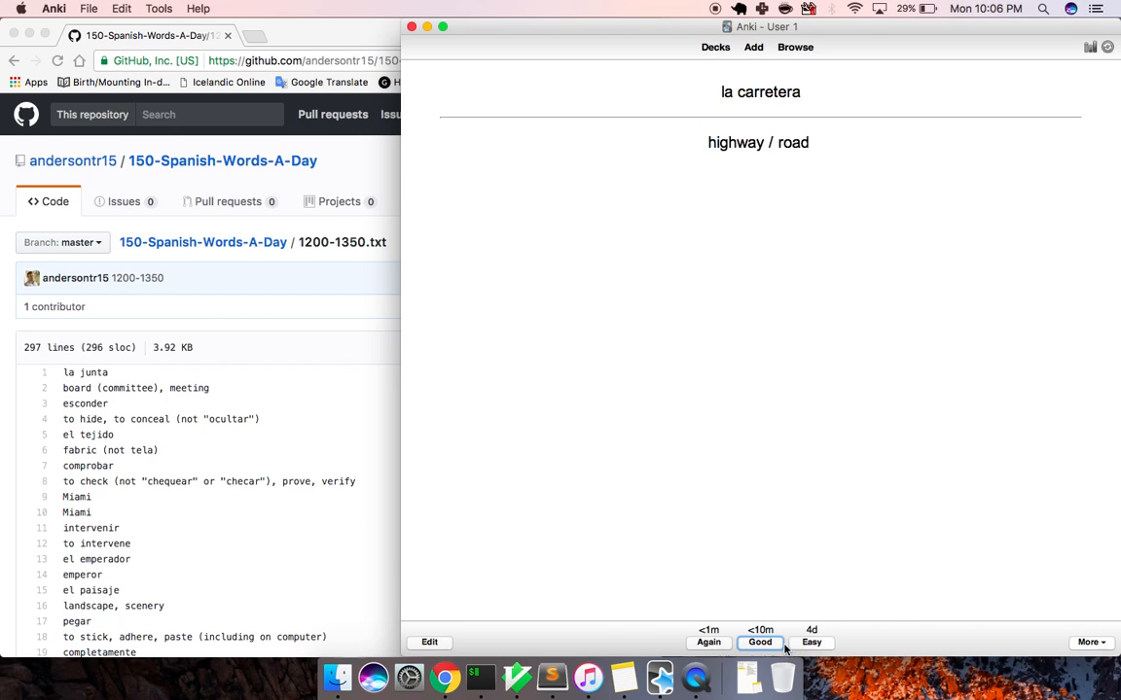
{"action": "key", "text": "space"}
{"action": "key", "text": "space"}
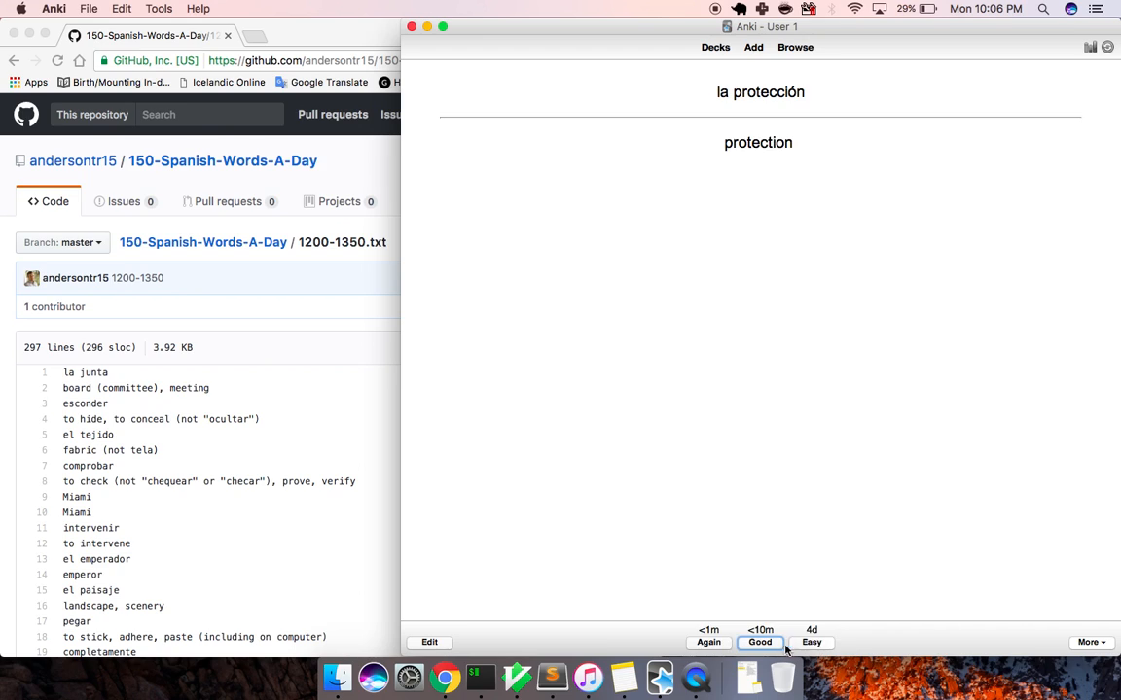
{"action": "key", "text": "space"}
{"action": "key", "text": "space"}
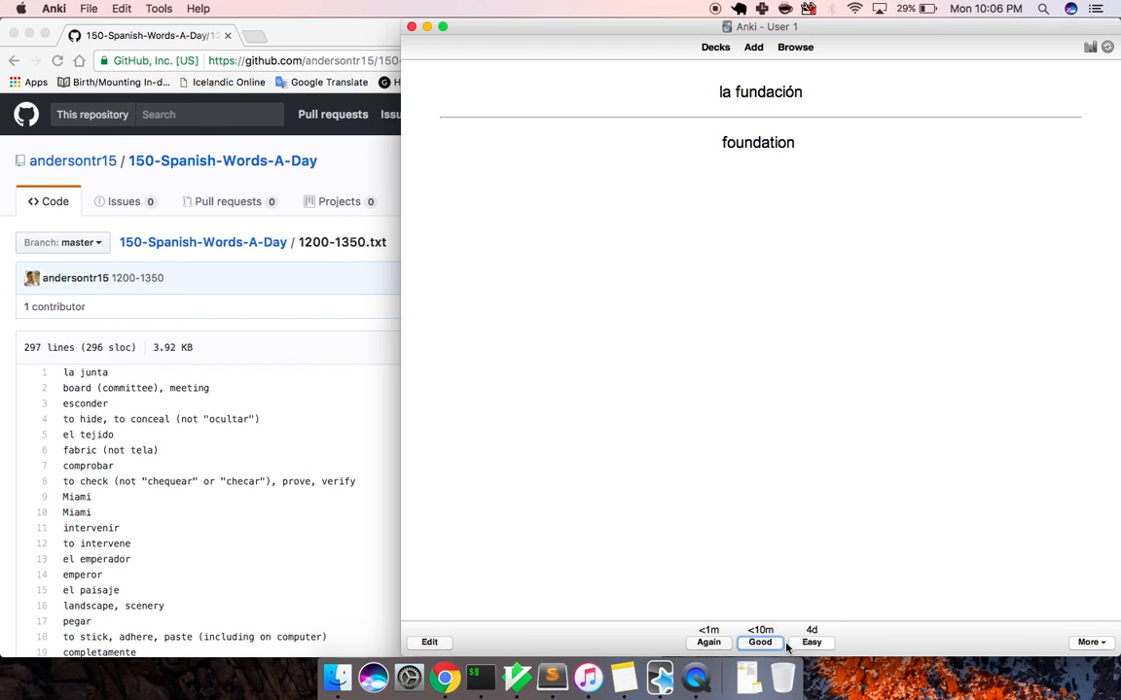
Step: Review la fundación, individual, el gen, la firma, admitir and conmigo with Space
{"action": "key", "text": "space"}
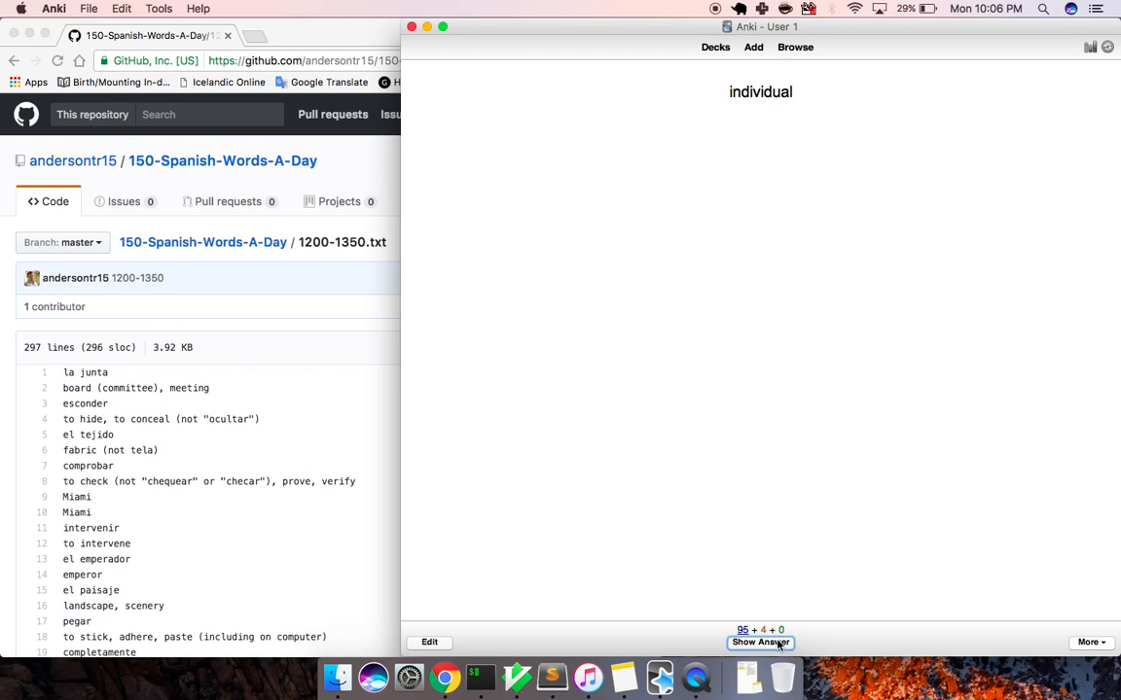
{"action": "key", "text": "space"}
{"action": "key", "text": "space"}
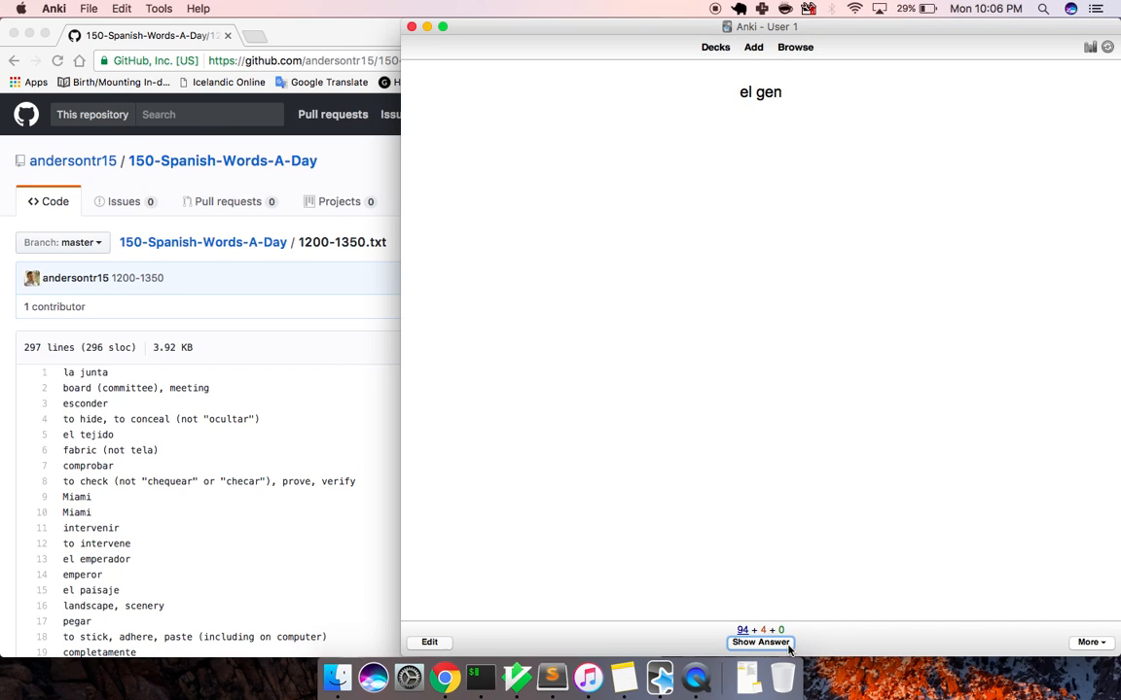
{"action": "key", "text": "space"}
{"action": "key", "text": "space"}
{"action": "key", "text": "space"}
{"action": "key", "text": "space"}
{"action": "key", "text": "space"}
{"action": "key", "text": "space"}
{"action": "key", "text": "space"}
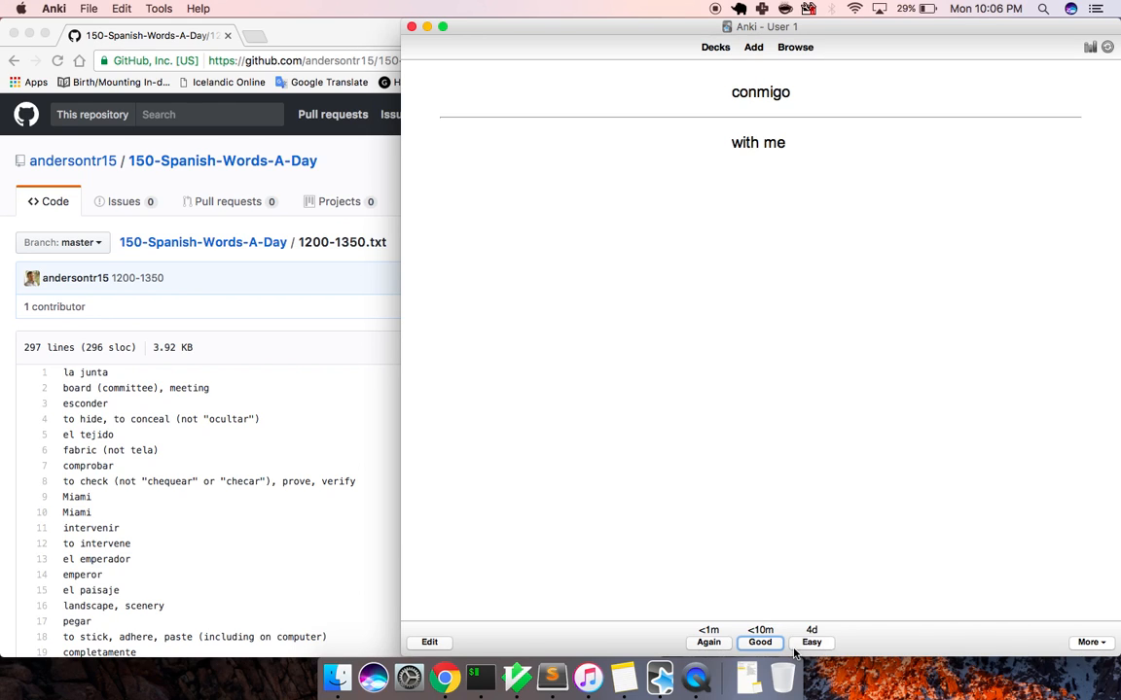
{"action": "key", "text": "space"}
{"action": "key", "text": "space"}
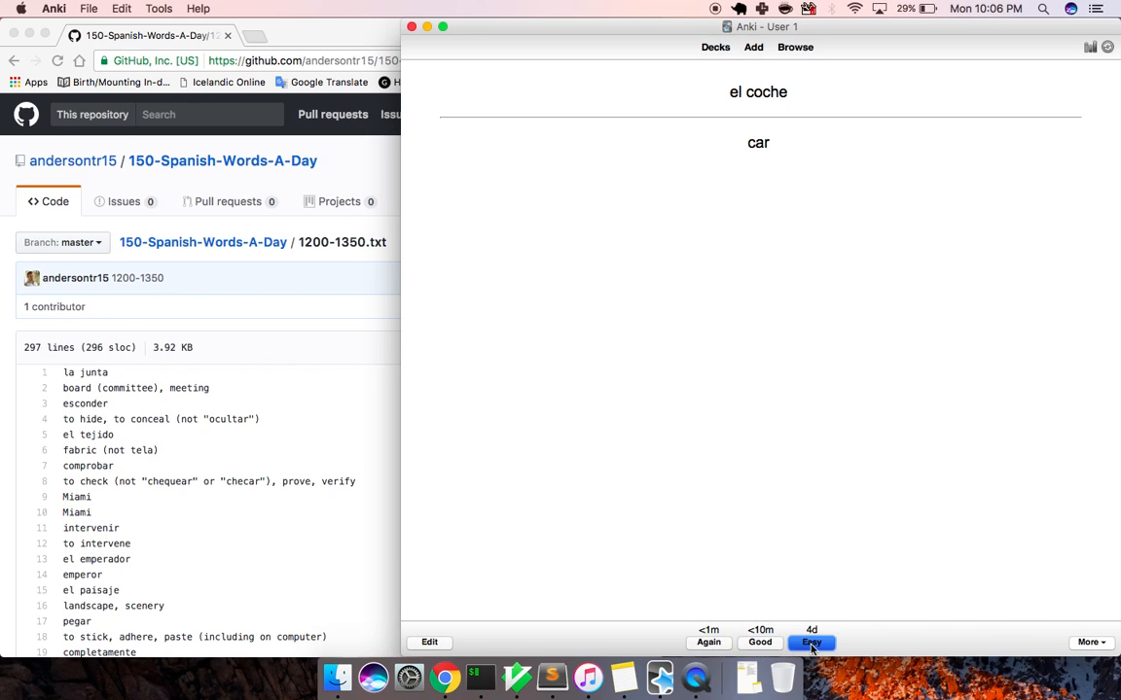
{"action": "key", "text": "space"}
Step: Review la proteína and temer, then reveal and grade aportar
{"action": "key", "text": "space"}
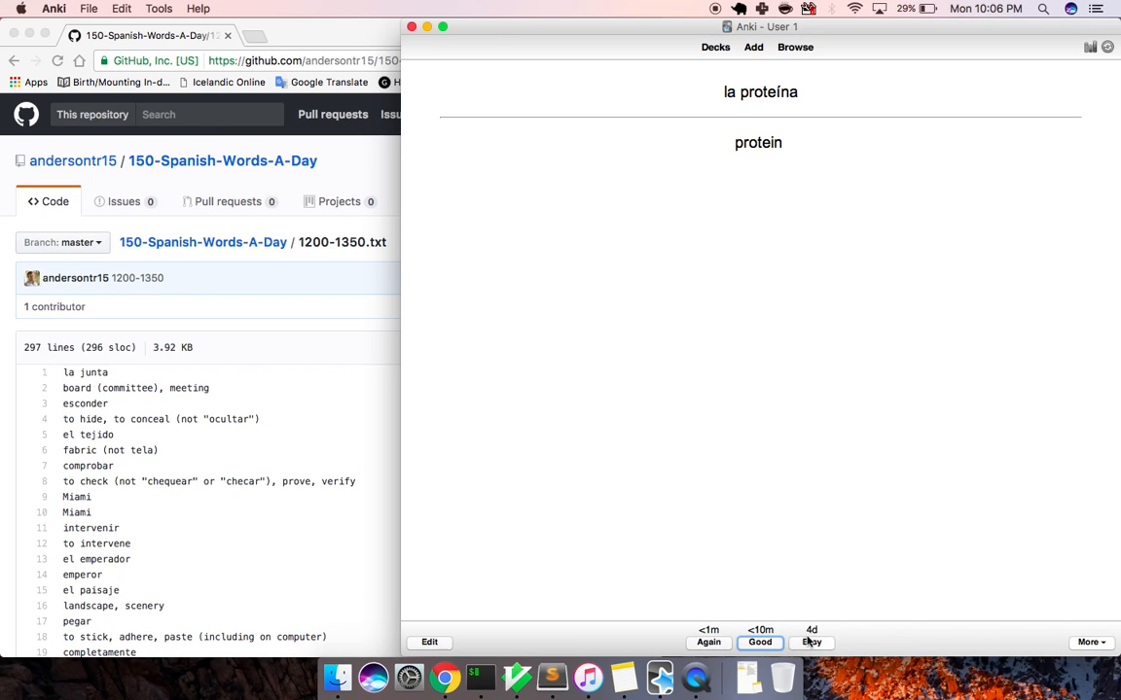
{"action": "key", "text": "space"}
{"action": "key", "text": "space"}
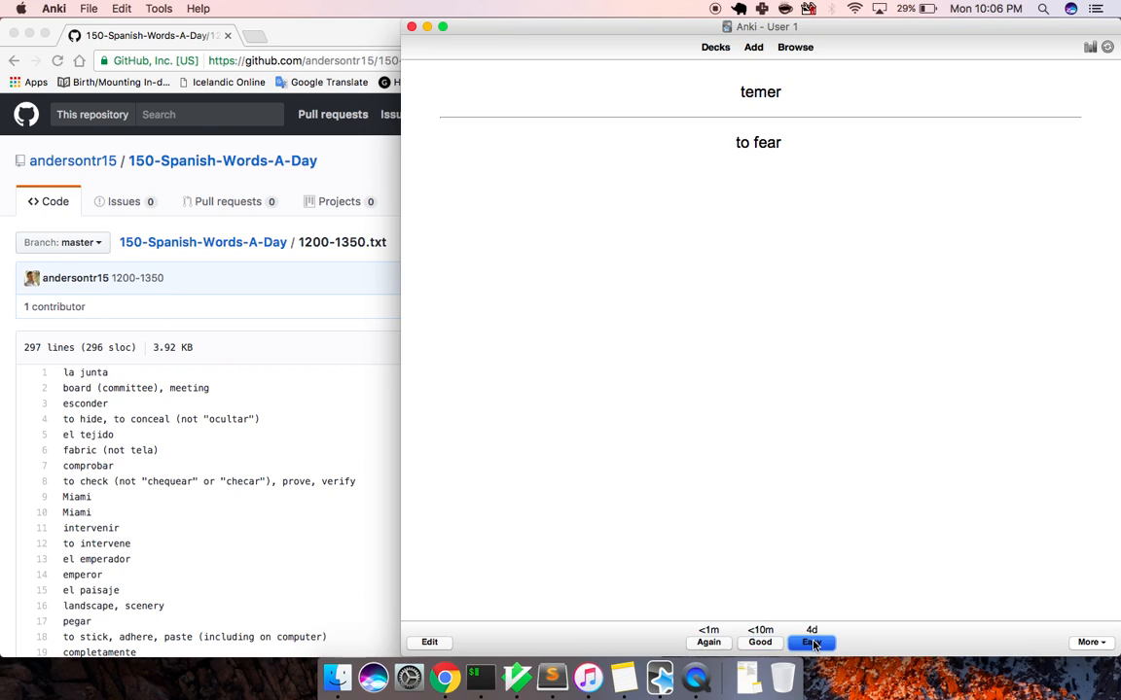
{"action": "key", "text": "space"}
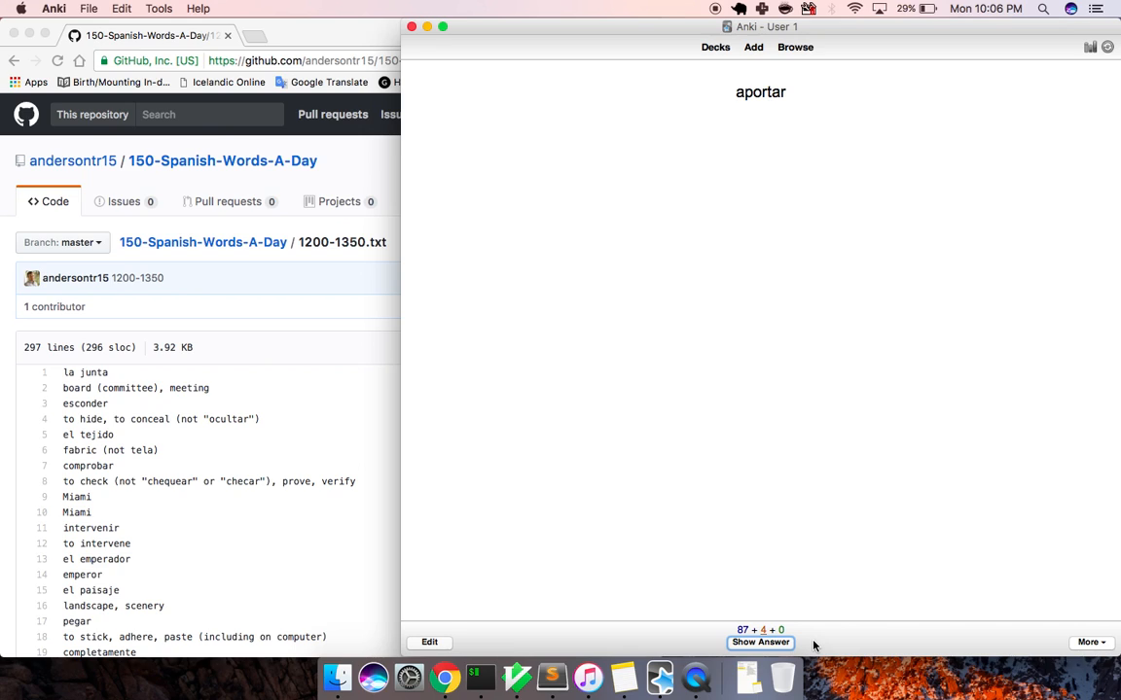
{"action": "left_click", "coordinate": [763, 643]}
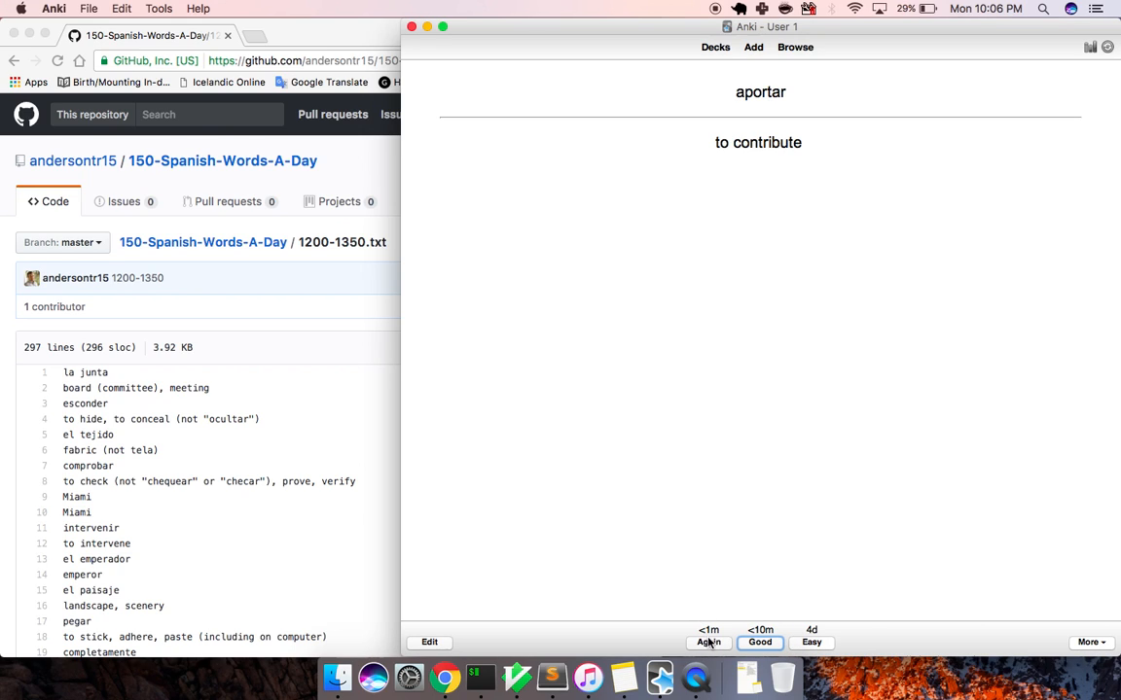
{"action": "left_click", "coordinate": [709, 643]}
Step: Review and rate la oferta, el puente, la facultad, activo, la punta, la iniciativa and marchar
{"action": "left_click", "coordinate": [780, 642]}
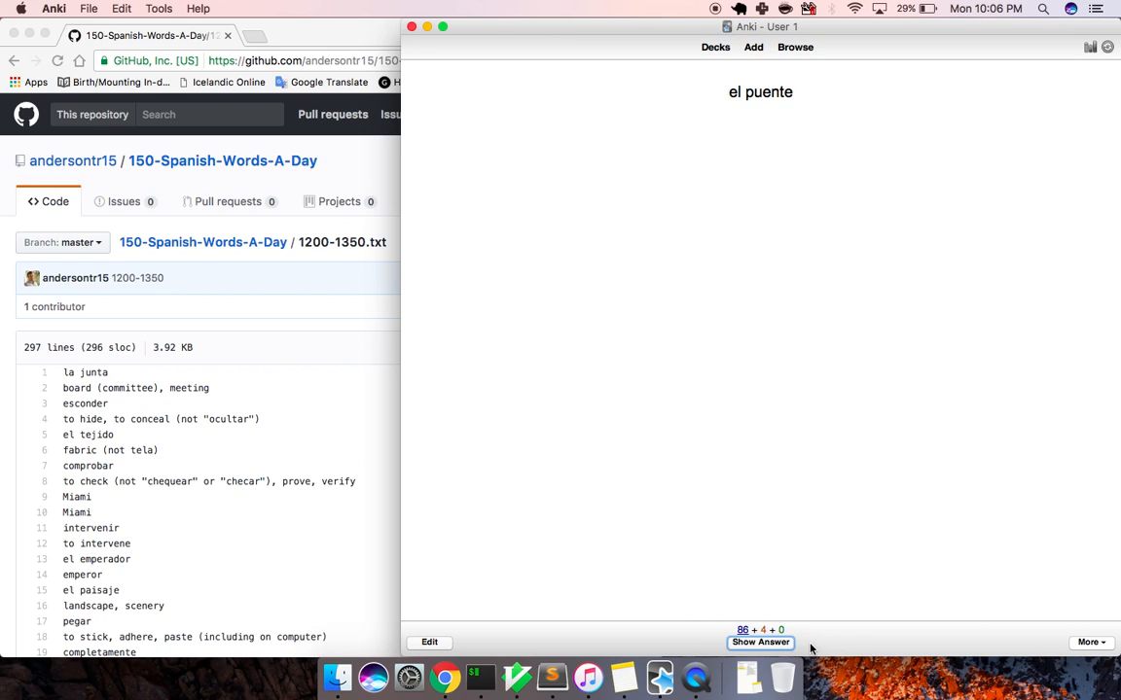
{"action": "key", "text": "space"}
{"action": "left_click", "coordinate": [814, 647]}
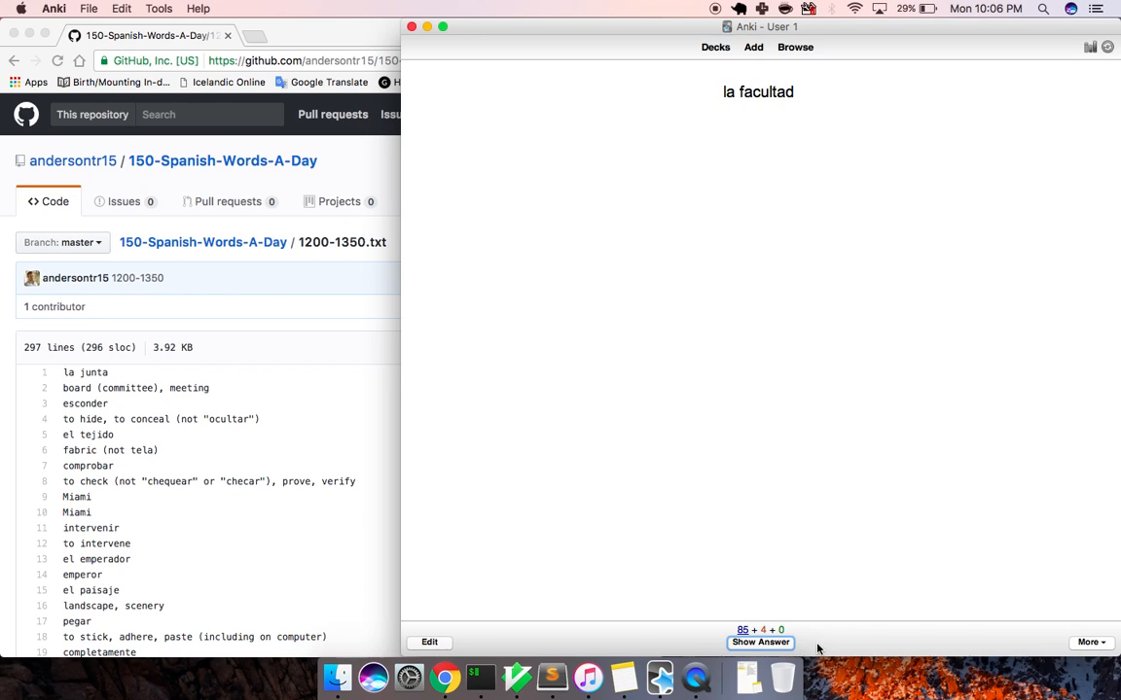
{"action": "key", "text": "space"}
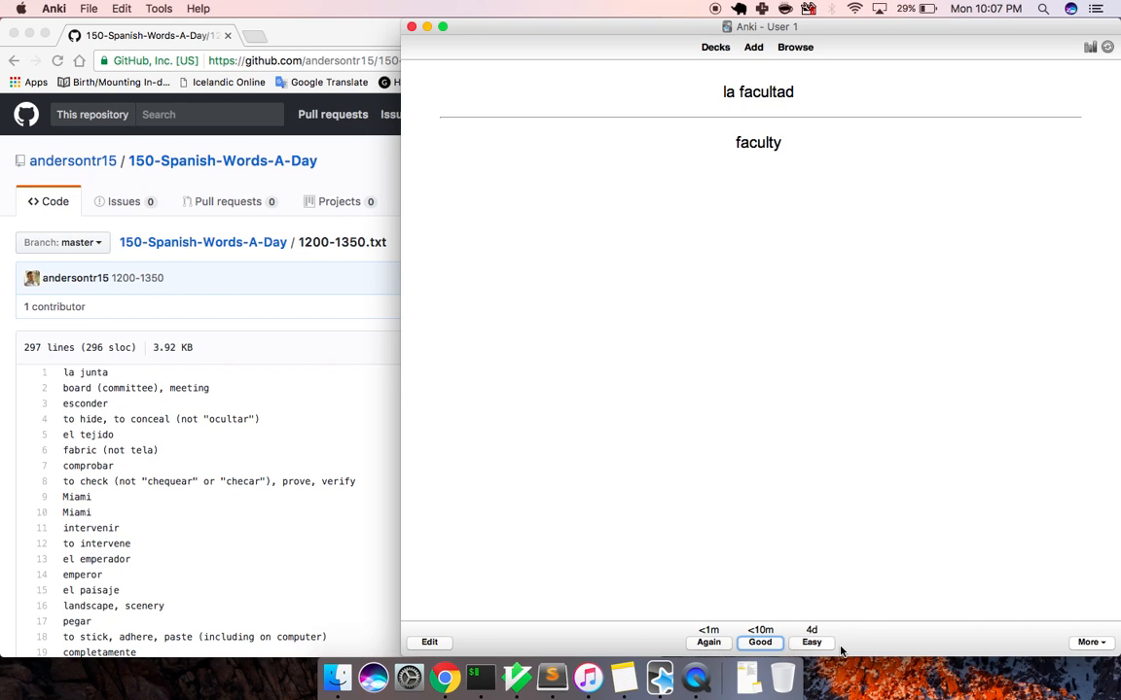
{"action": "left_click", "coordinate": [817, 647]}
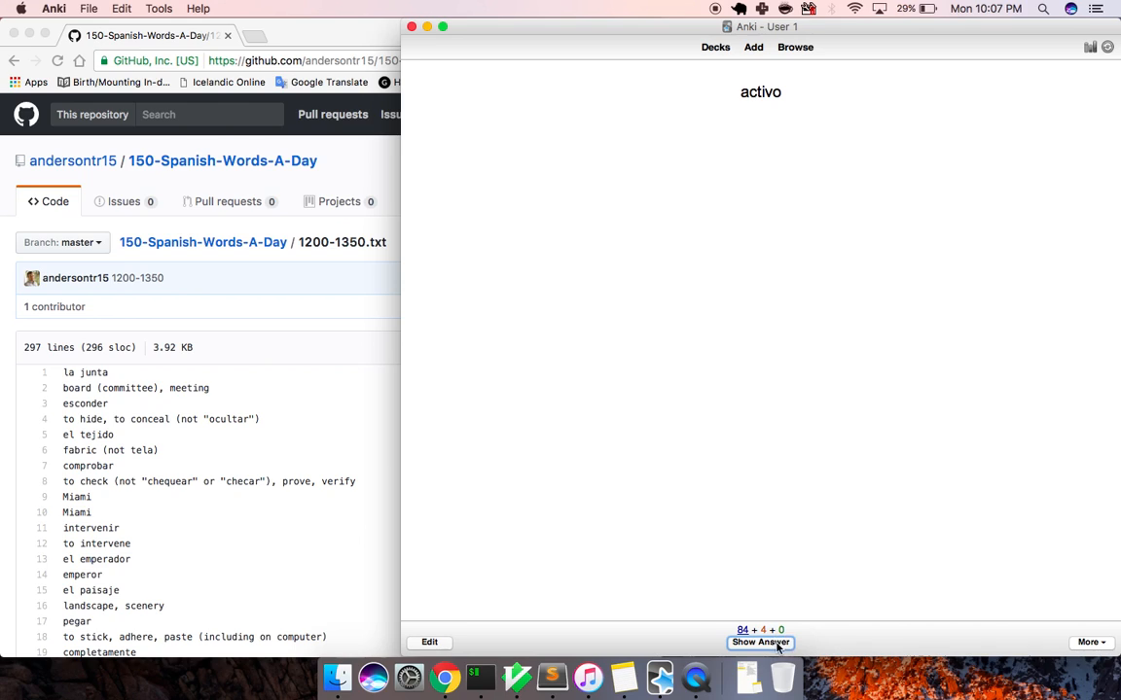
{"action": "key", "text": "space"}
{"action": "left_click", "coordinate": [814, 644]}
{"action": "key", "text": "space"}
{"action": "left_click", "coordinate": [809, 642]}
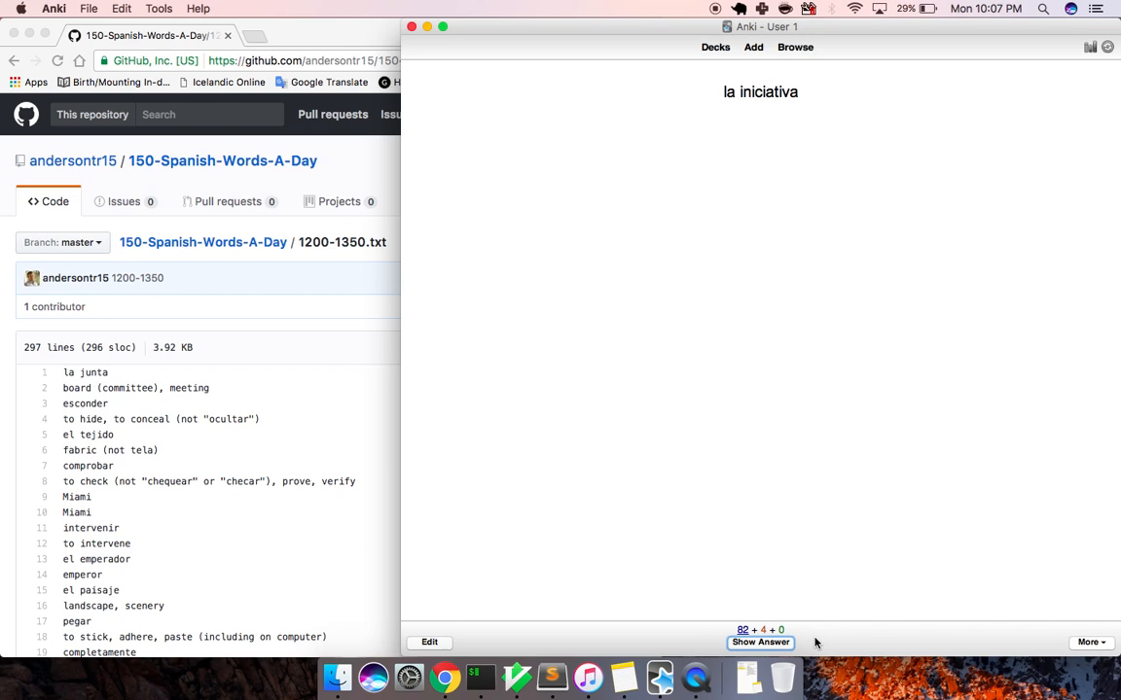
{"action": "key", "text": "space"}
{"action": "left_click", "coordinate": [808, 644]}
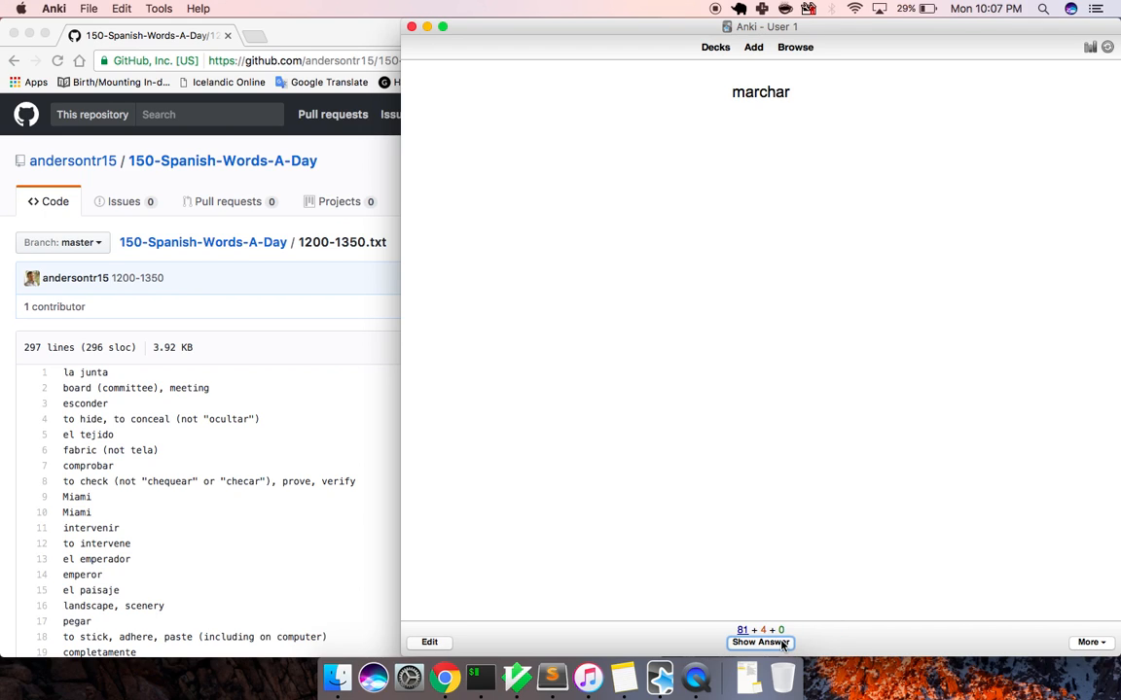
{"action": "key", "text": "space"}
{"action": "left_click", "coordinate": [809, 644]}
Step: Review and rate la banda, el vuelo, el distrito, el motor, mediano, rápidamente and el rayo
{"action": "key", "text": "space"}
{"action": "left_click", "coordinate": [810, 646]}
{"action": "key", "text": "space"}
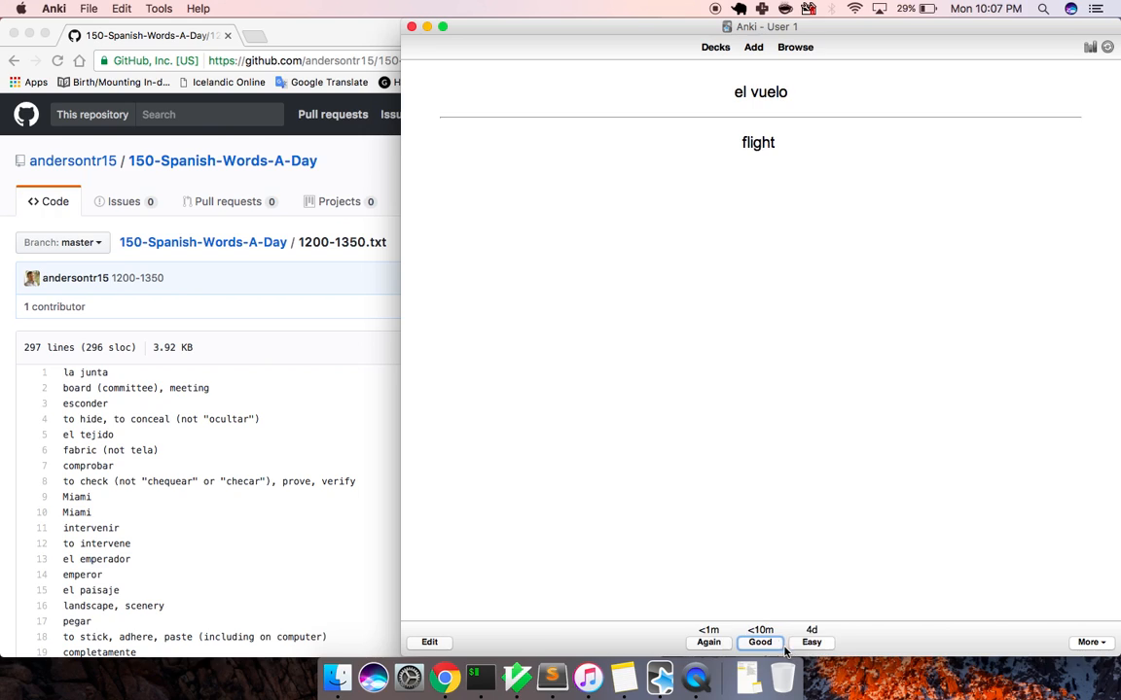
{"action": "left_click", "coordinate": [811, 647]}
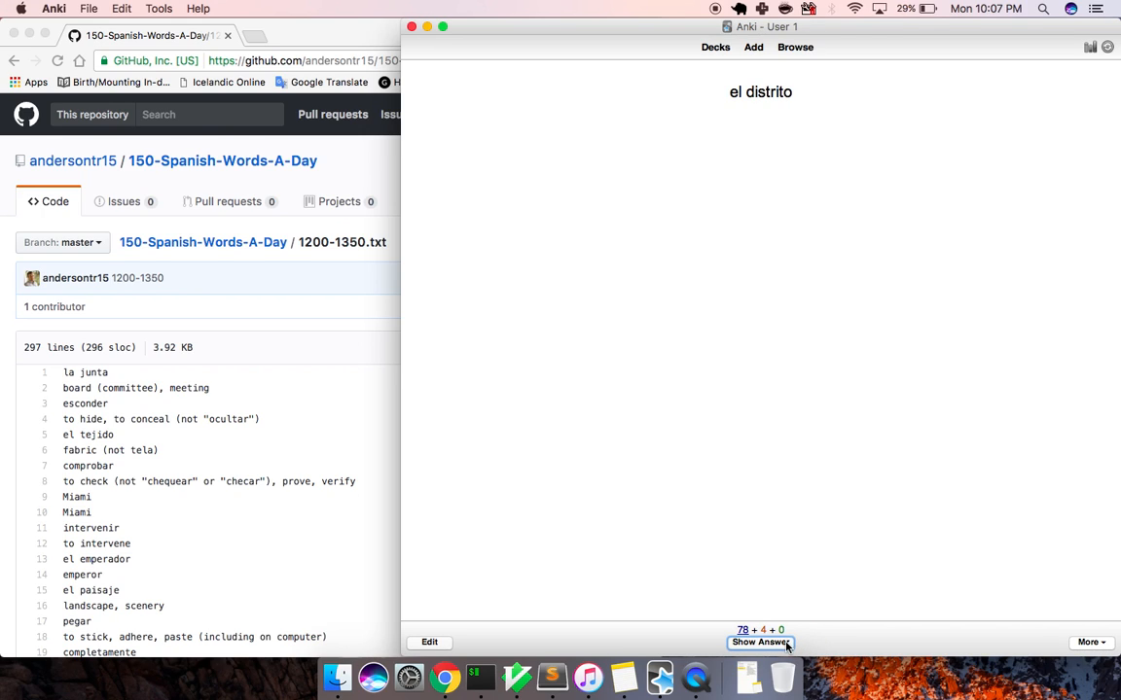
{"action": "left_click", "coordinate": [787, 646]}
{"action": "left_click", "coordinate": [781, 649]}
{"action": "left_click", "coordinate": [790, 646]}
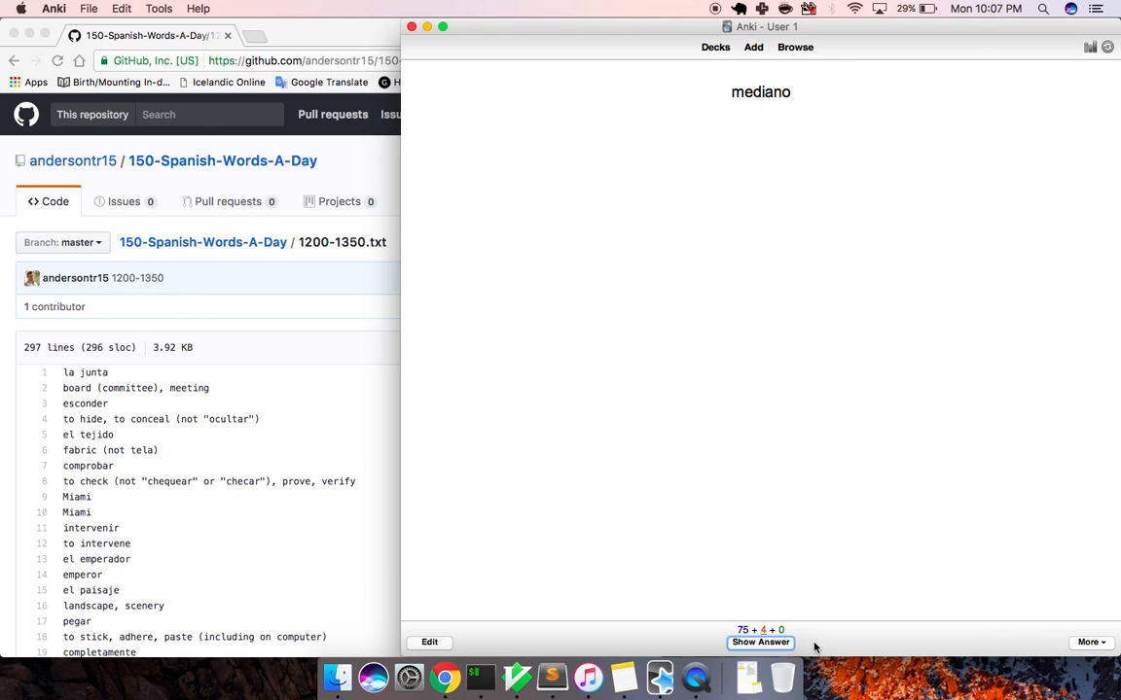
{"action": "left_click", "coordinate": [784, 647]}
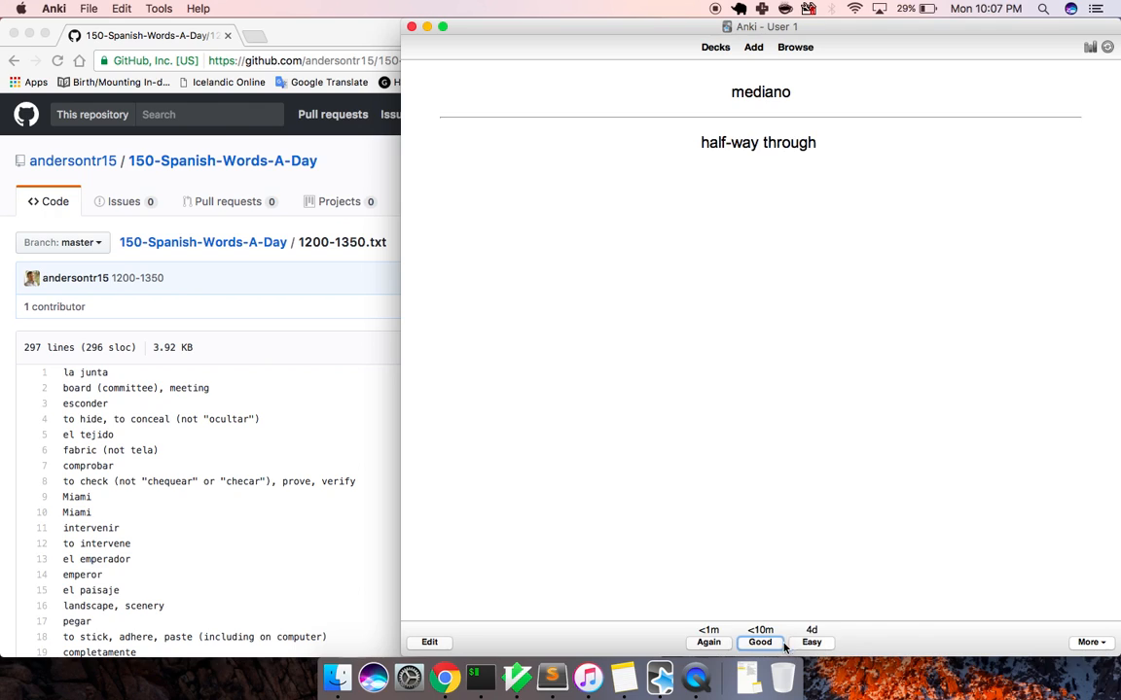
{"action": "left_click", "coordinate": [790, 644]}
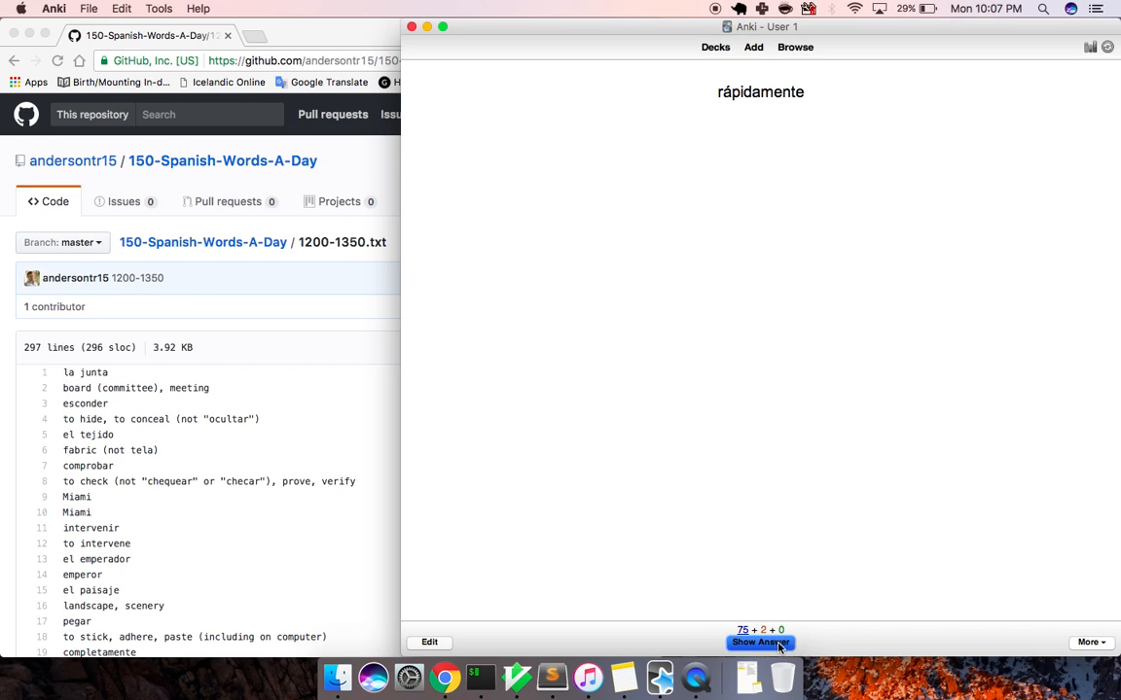
{"action": "left_click", "coordinate": [797, 646]}
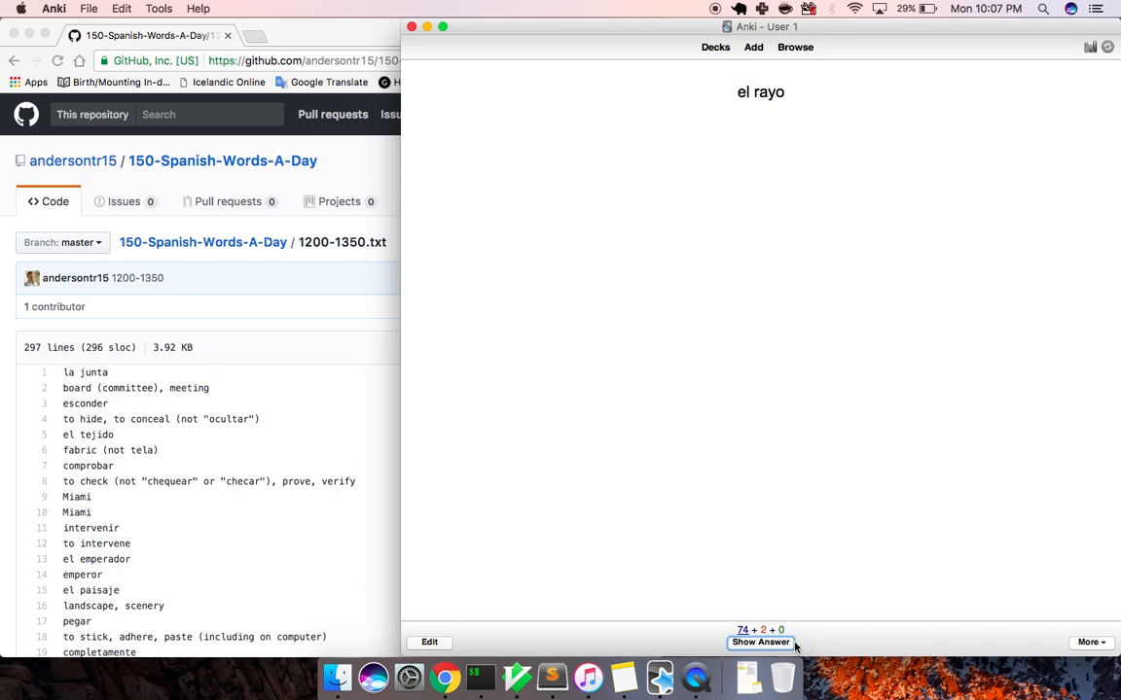
{"action": "left_click", "coordinate": [784, 647]}
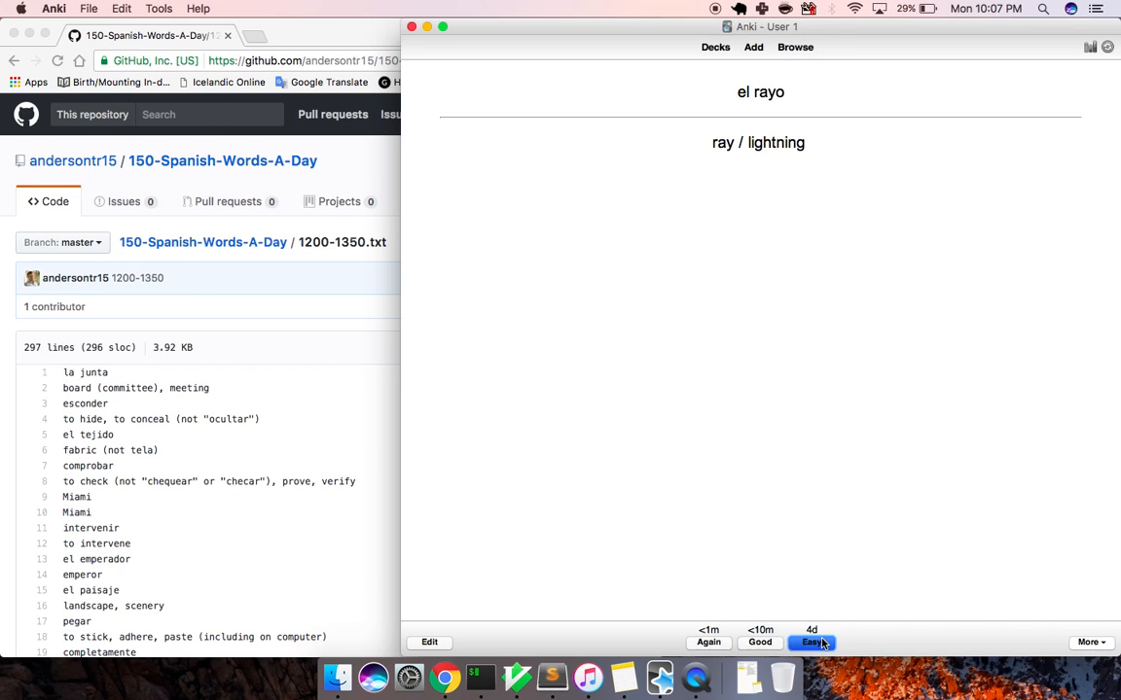
{"action": "left_click", "coordinate": [820, 643]}
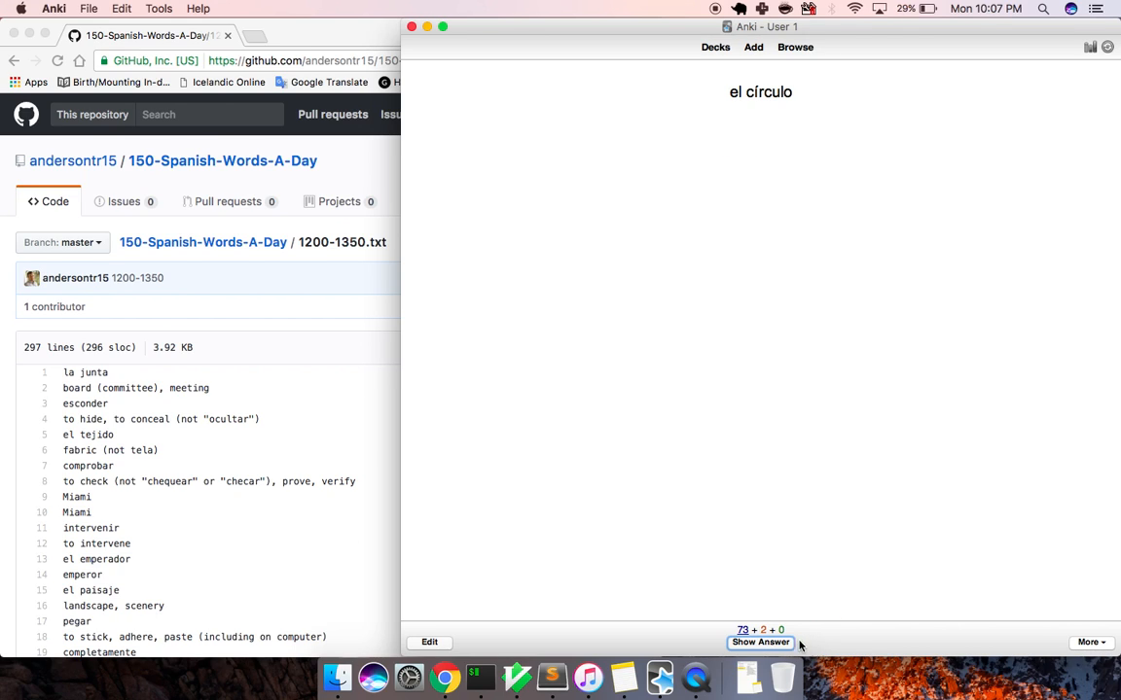
Step: Review and rate el círculo, amenazar, Sevilla, la silla, la llegada and la liga
{"action": "left_click", "coordinate": [785, 644]}
{"action": "left_click", "coordinate": [783, 645]}
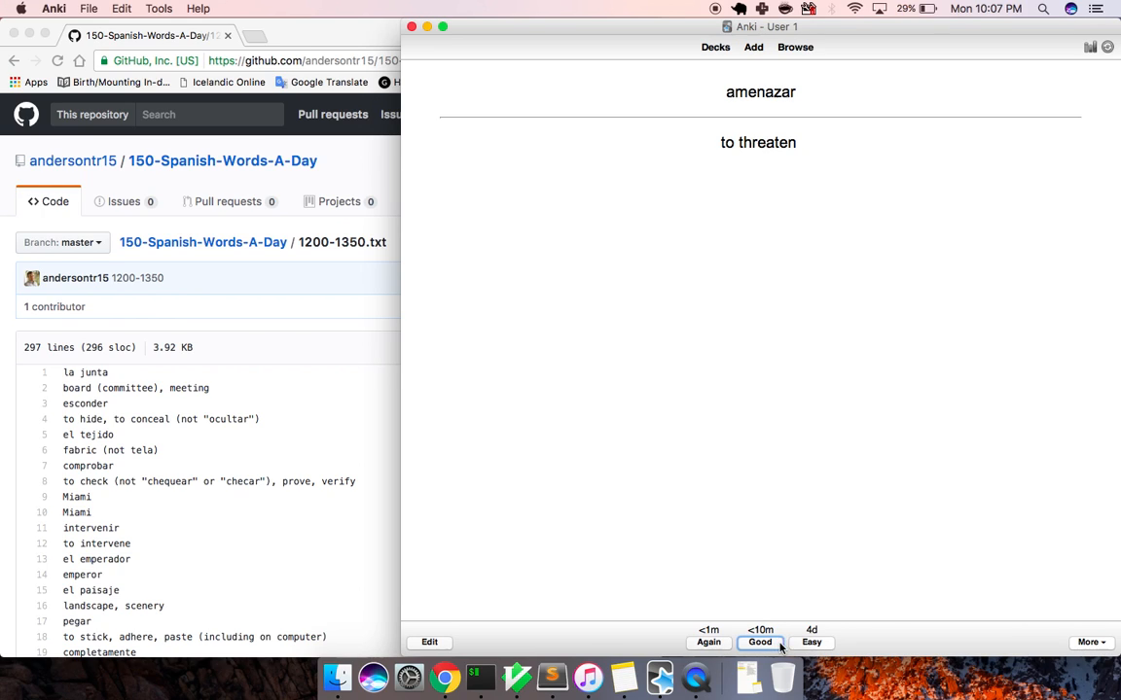
{"action": "key", "text": "space"}
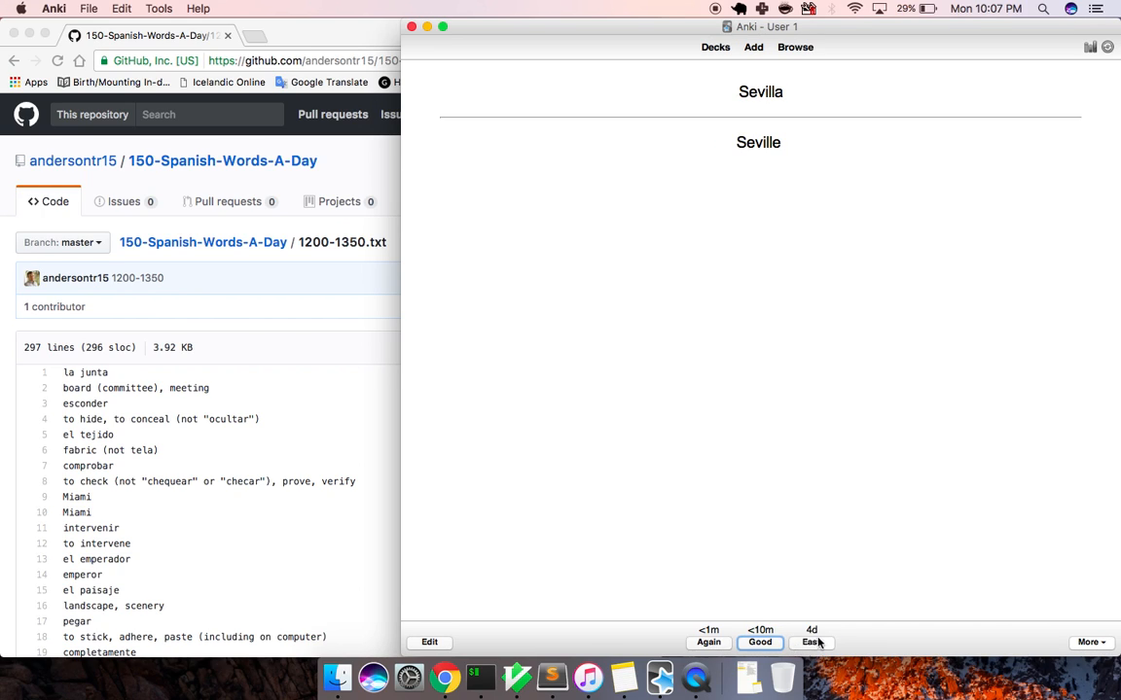
{"action": "left_click", "coordinate": [808, 645]}
{"action": "key", "text": "space"}
{"action": "left_click", "coordinate": [812, 642]}
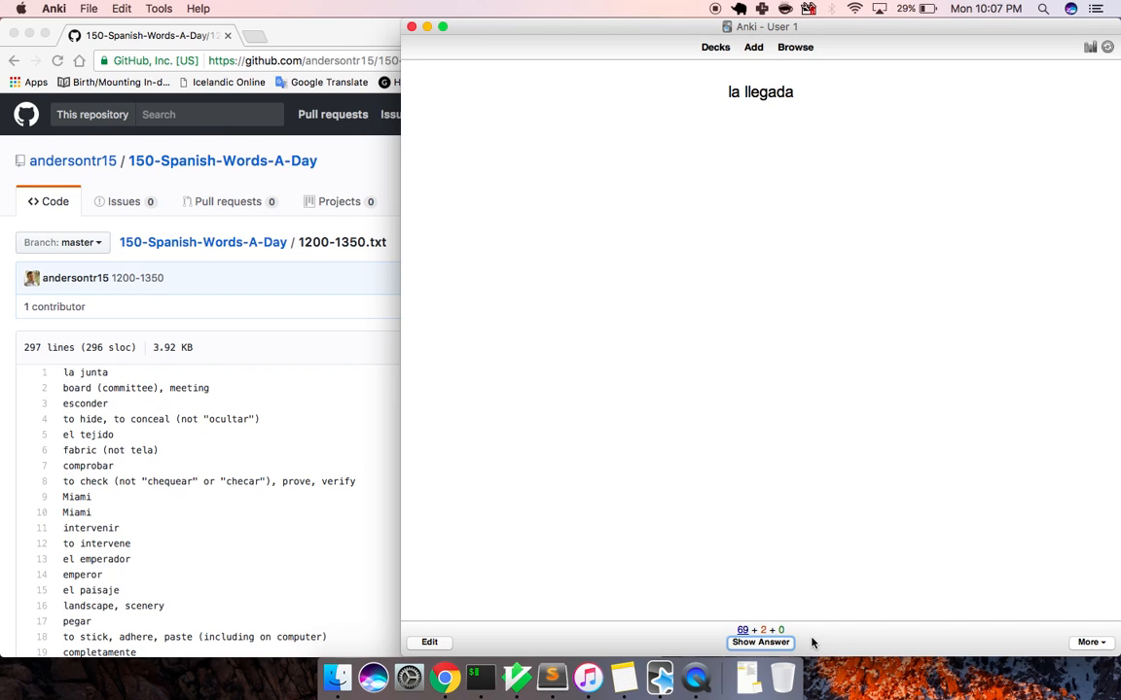
{"action": "key", "text": "space"}
{"action": "left_click", "coordinate": [812, 643]}
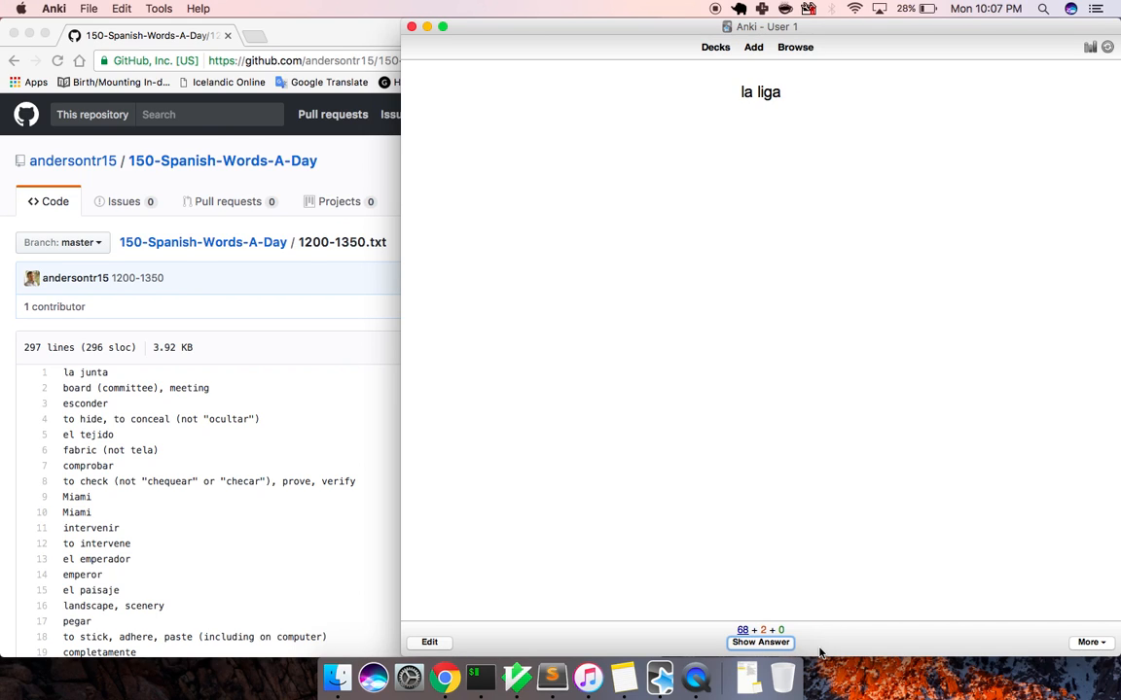
{"action": "key", "text": "space"}
{"action": "left_click", "coordinate": [812, 643]}
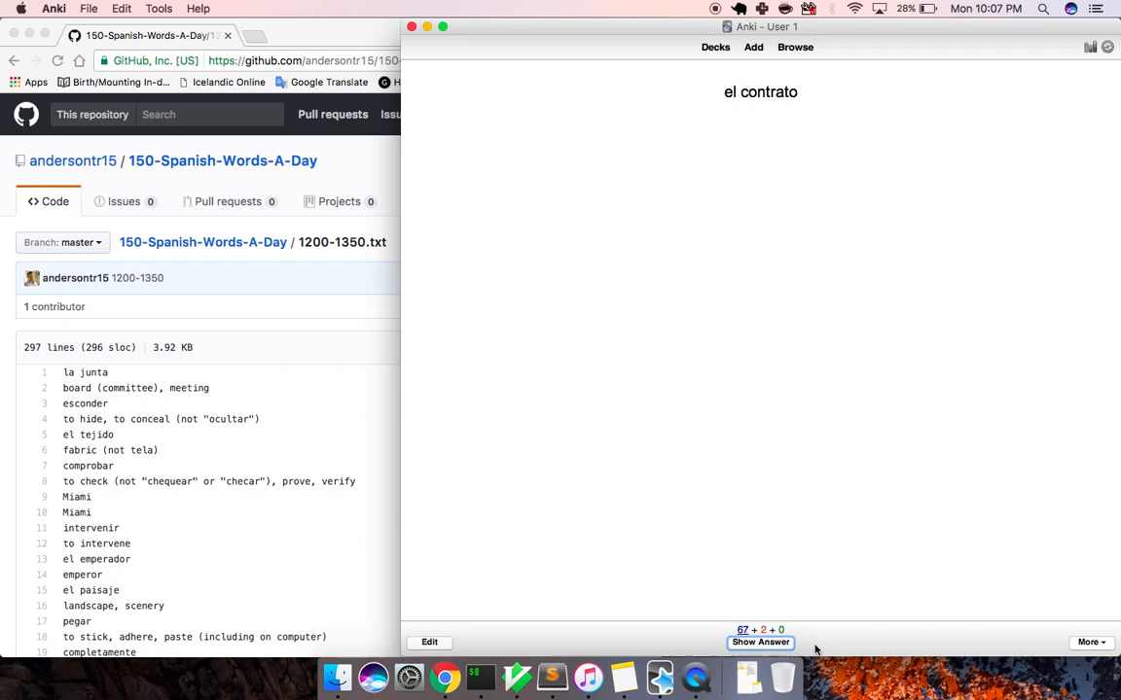
Step: Review and rate el contrato, feliz, el lago, la reserva, el espectáculo, terrible and la sorpresa, reaching 60 new
{"action": "key", "text": "space"}
{"action": "left_click", "coordinate": [813, 643]}
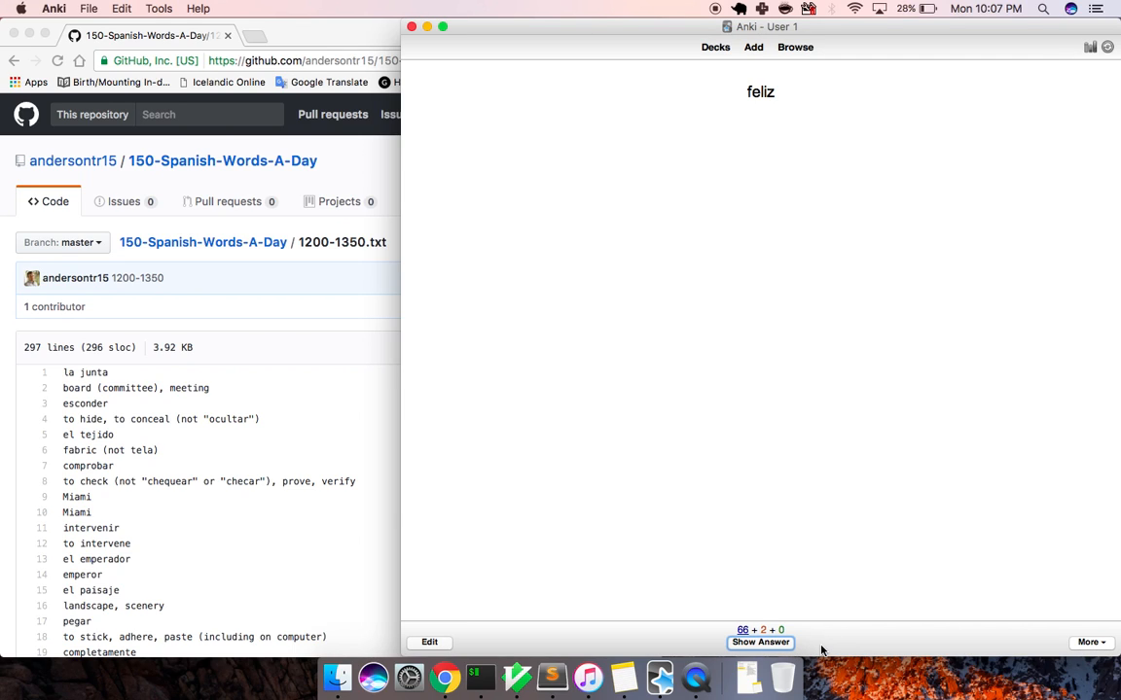
{"action": "key", "text": "space"}
{"action": "left_click", "coordinate": [812, 643]}
{"action": "left_click", "coordinate": [784, 648]}
{"action": "left_click", "coordinate": [781, 646]}
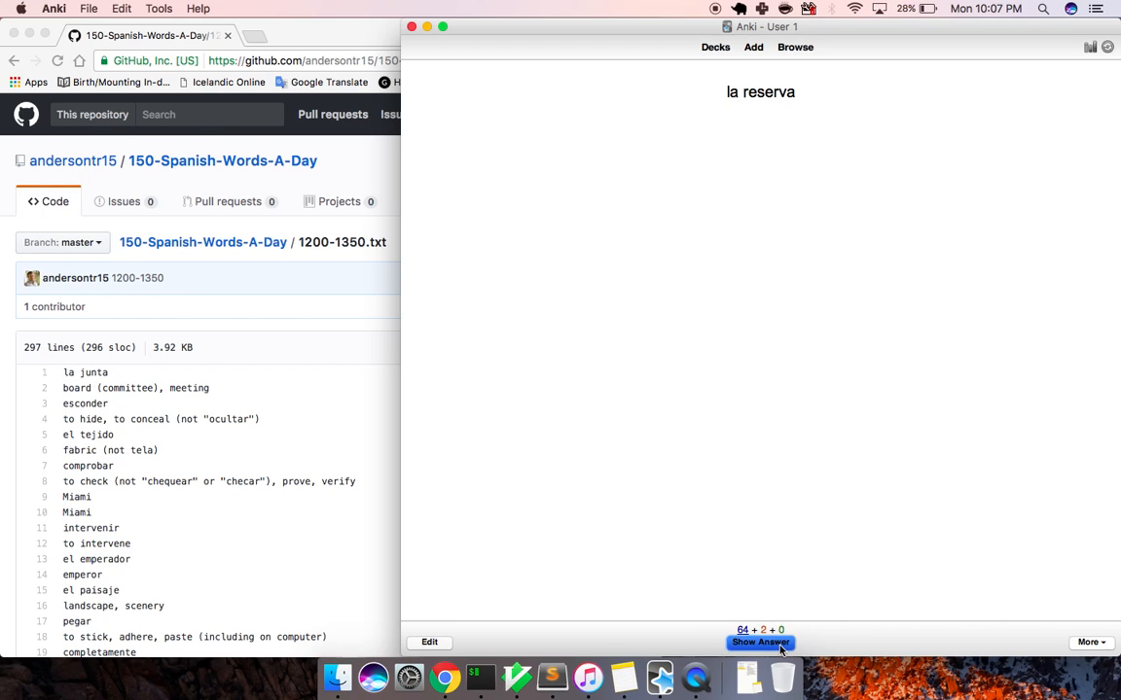
{"action": "left_click", "coordinate": [813, 643]}
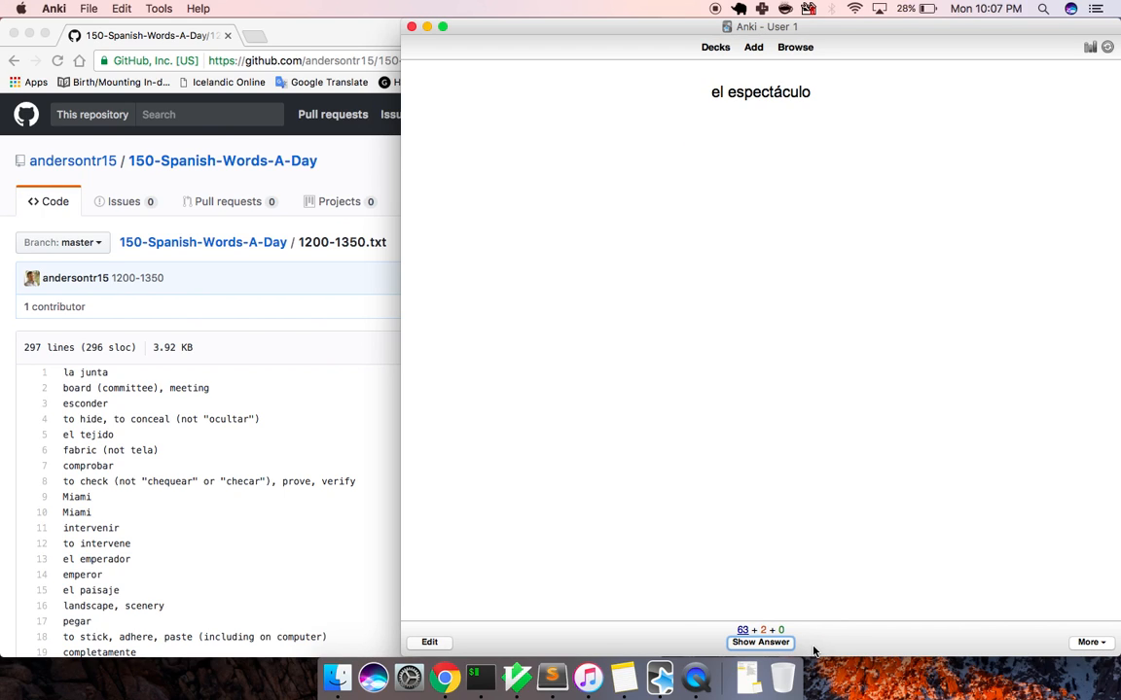
{"action": "key", "text": "space"}
{"action": "left_click", "coordinate": [813, 650]}
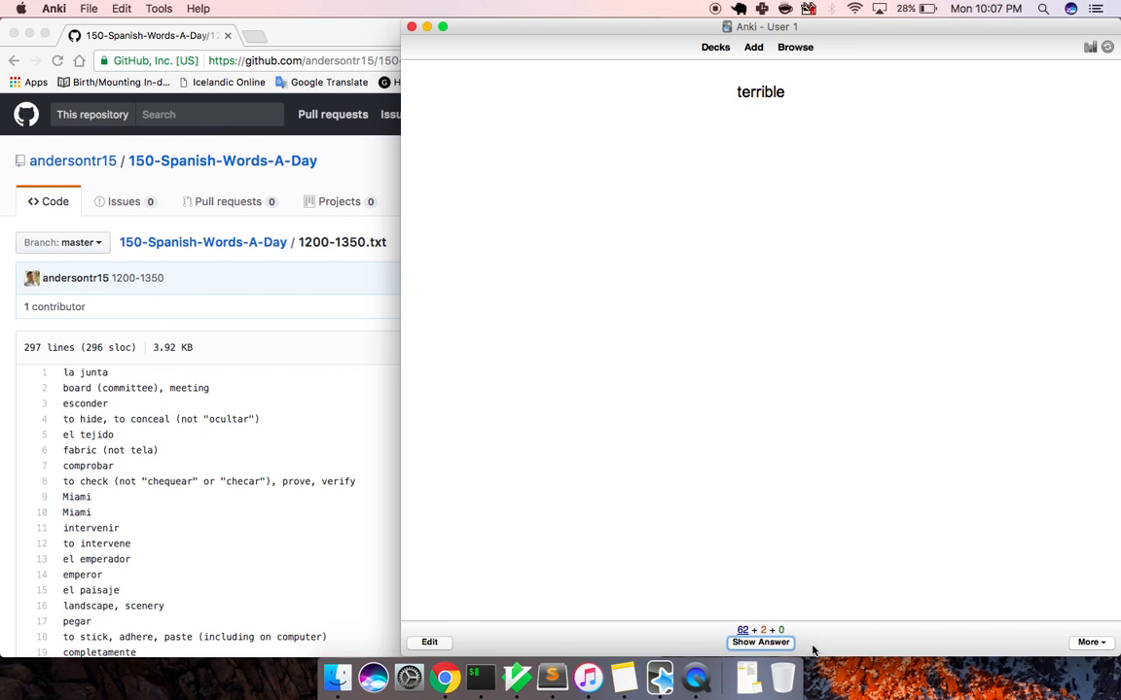
{"action": "key", "text": "space"}
{"action": "left_click", "coordinate": [783, 645]}
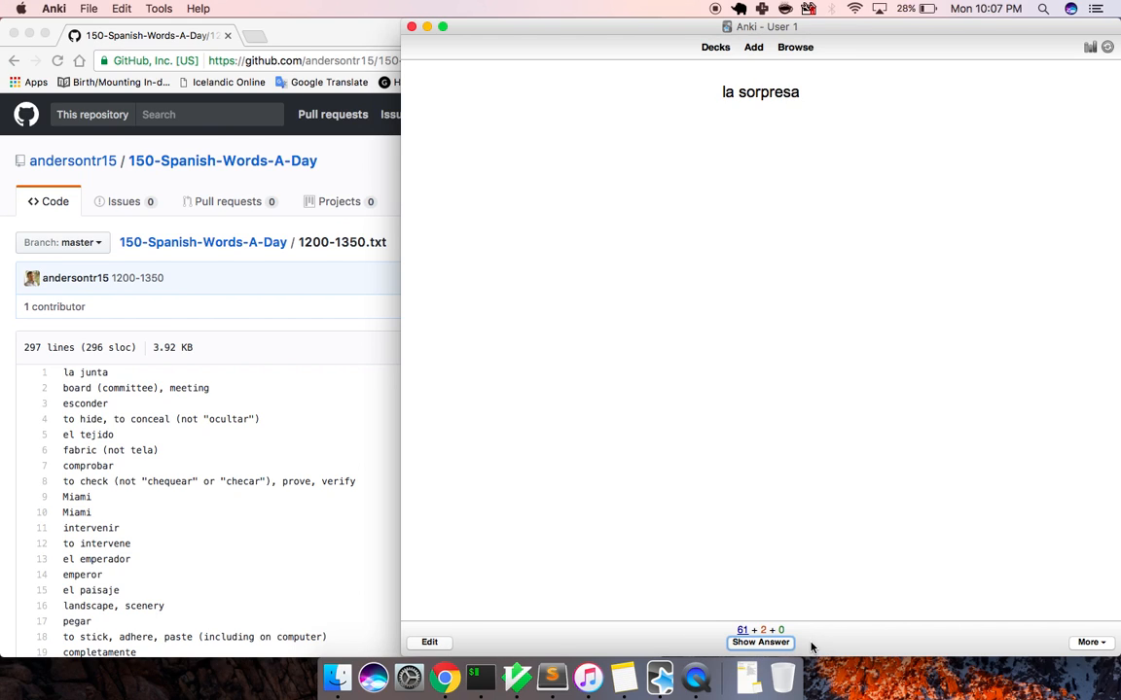
{"action": "key", "text": "space"}
{"action": "left_click", "coordinate": [807, 645]}
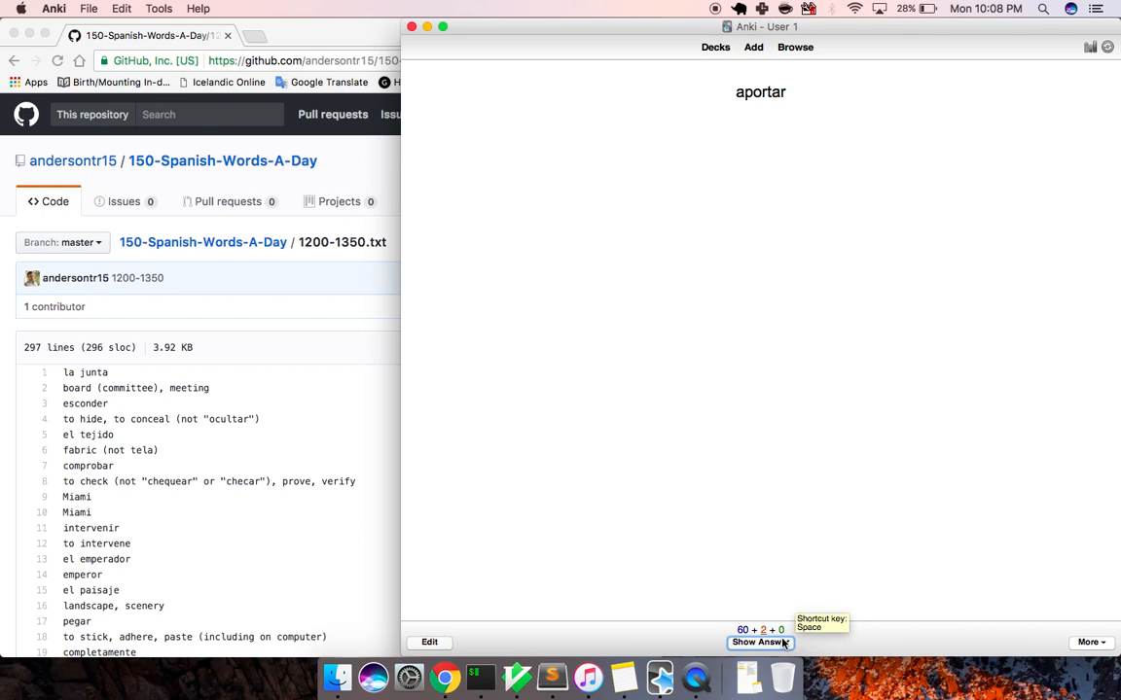
Step: Review and rate aportar, la personalidad, la belleza, el templo, el discurso, huir and nervioso
{"action": "left_click", "coordinate": [777, 646]}
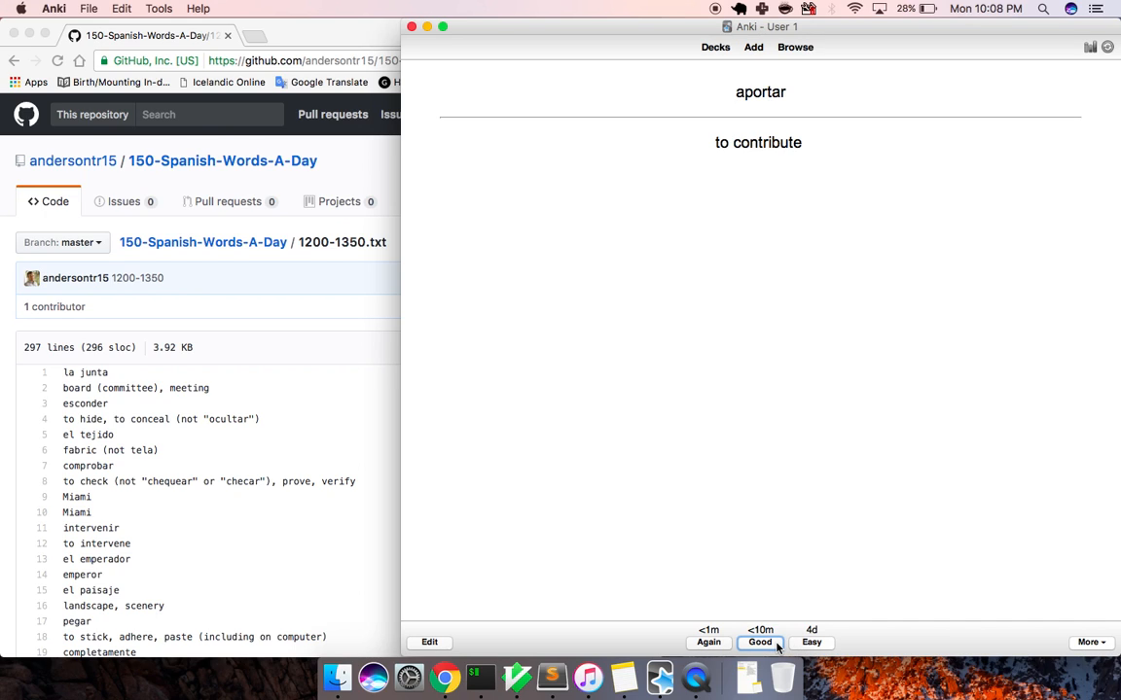
{"action": "key", "text": "1"}
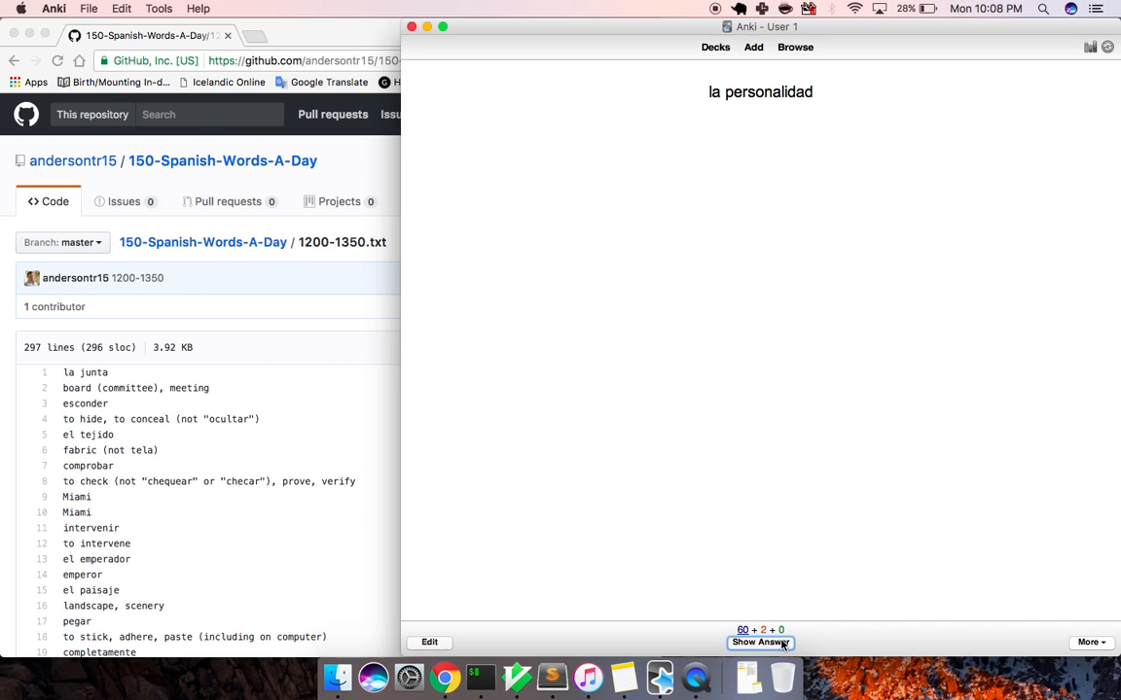
{"action": "left_click", "coordinate": [784, 644]}
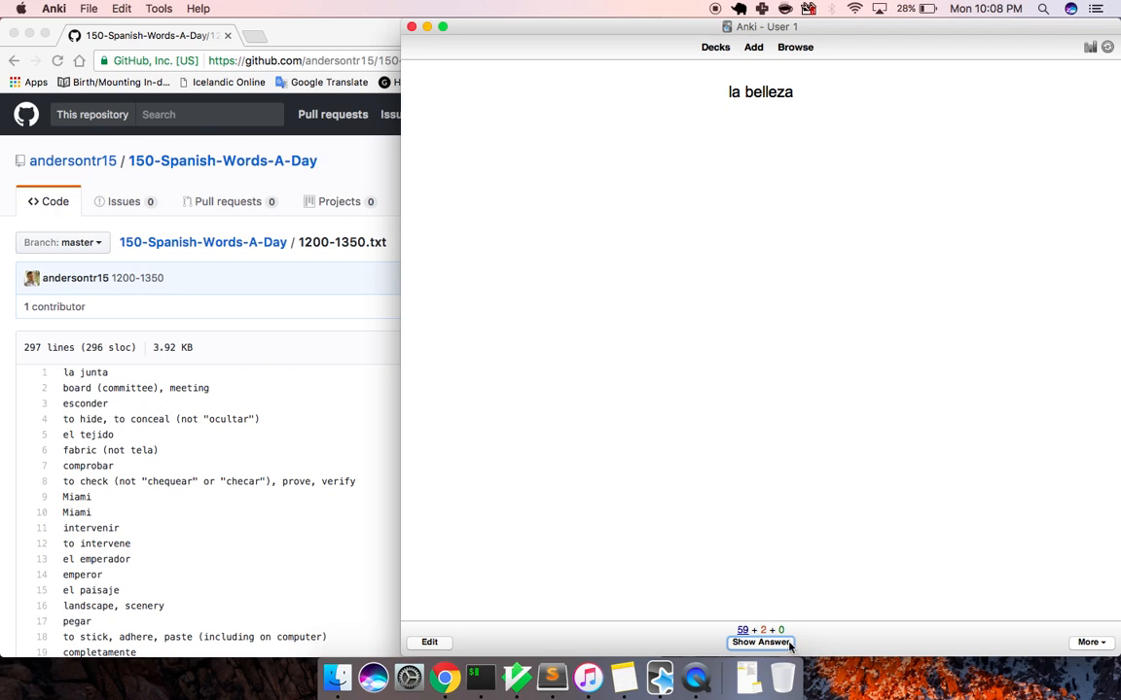
{"action": "left_click", "coordinate": [790, 642]}
{"action": "key", "text": "space"}
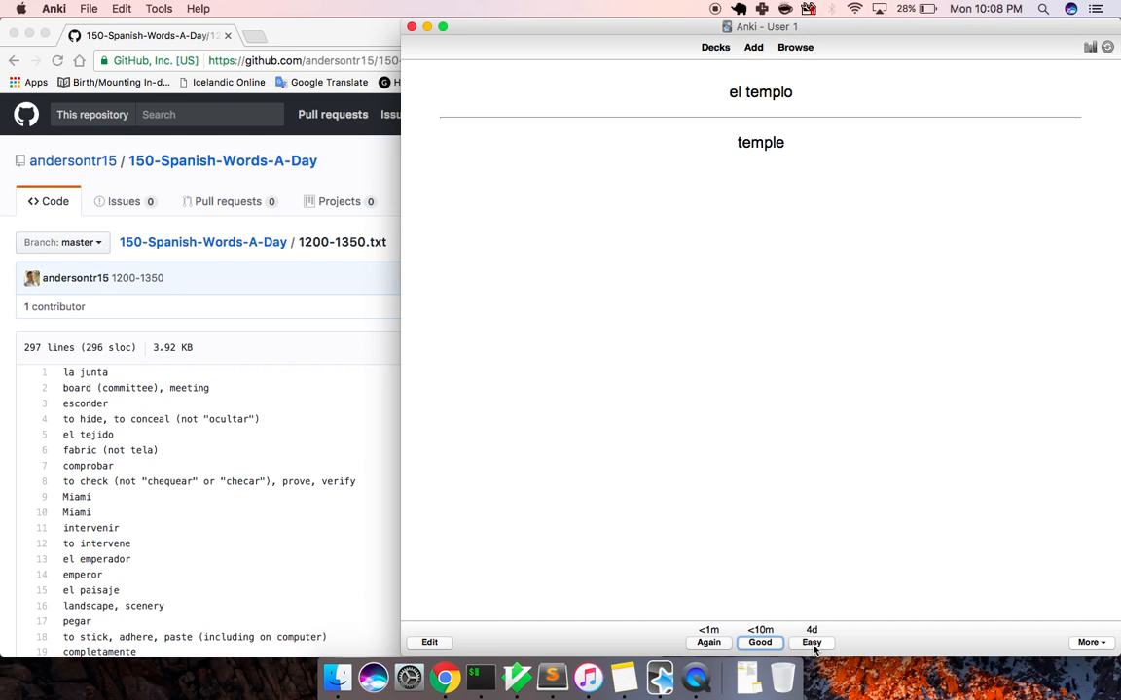
{"action": "left_click", "coordinate": [811, 643]}
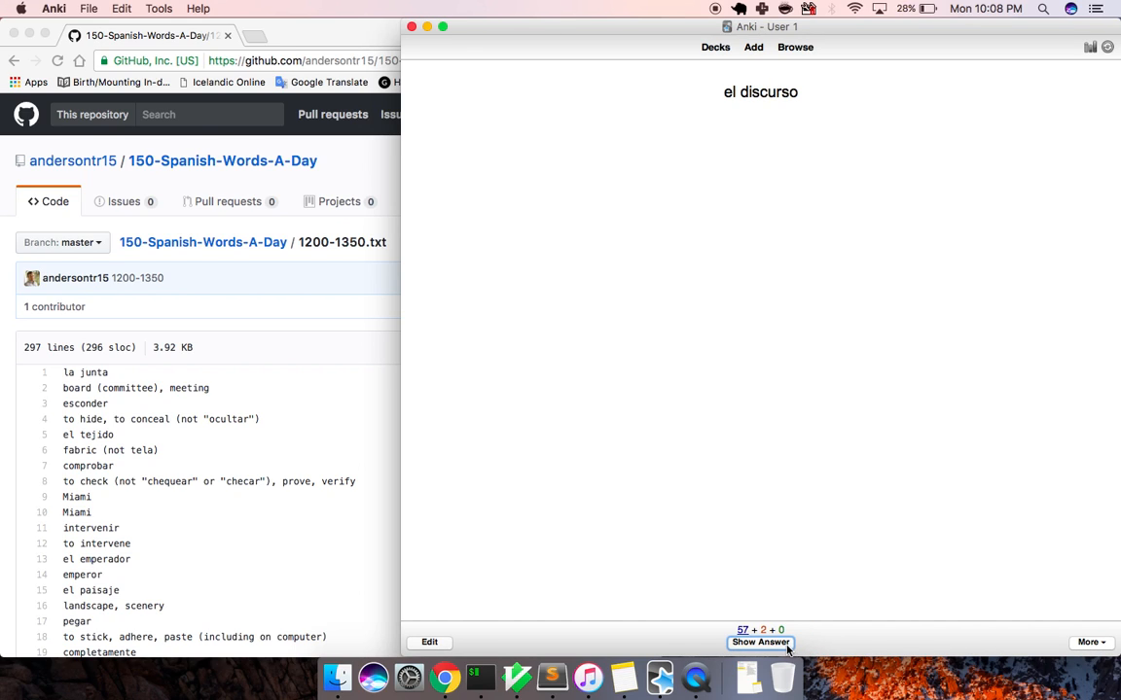
{"action": "key", "text": "space"}
{"action": "left_click", "coordinate": [814, 645]}
{"action": "key", "text": "space"}
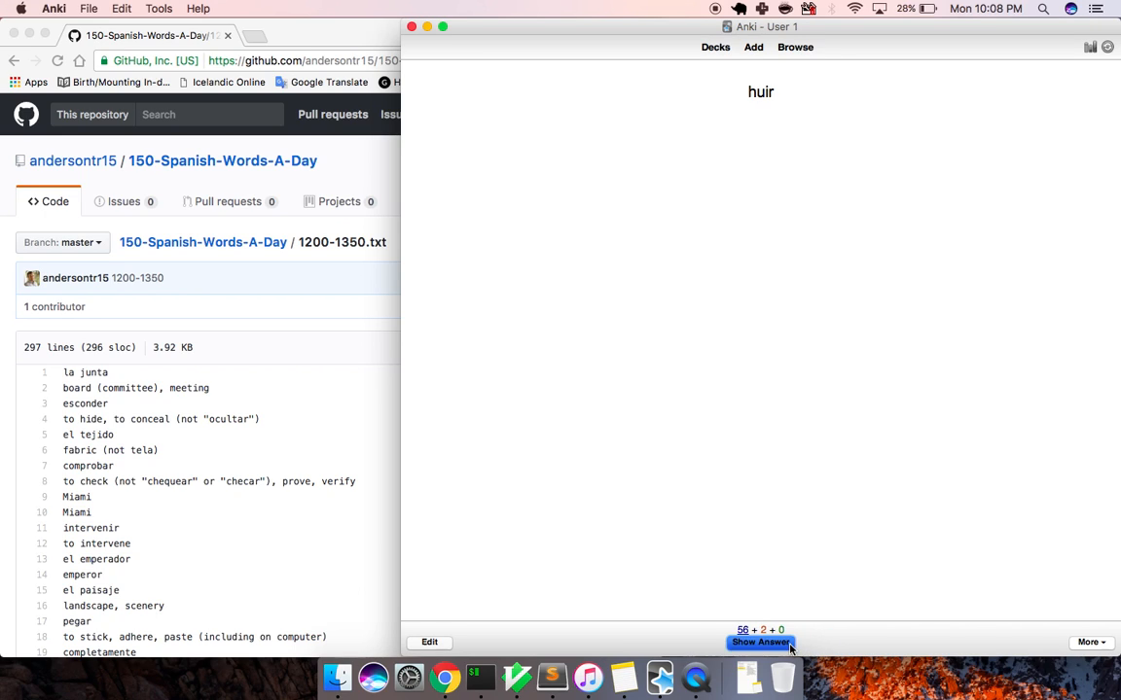
{"action": "left_click", "coordinate": [813, 647]}
{"action": "key", "text": "space"}
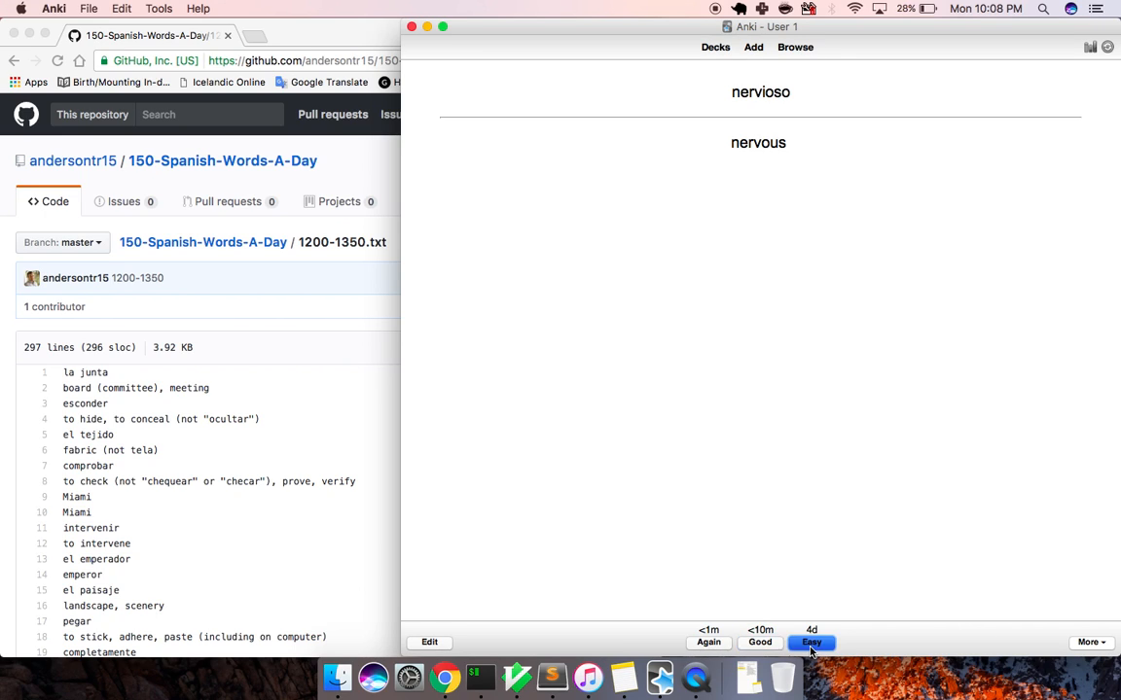
{"action": "left_click", "coordinate": [812, 648]}
Step: Review and rate fijo, combinar, notable, la misión, la referencia and la instalación, reaching 48 new
{"action": "key", "text": "space"}
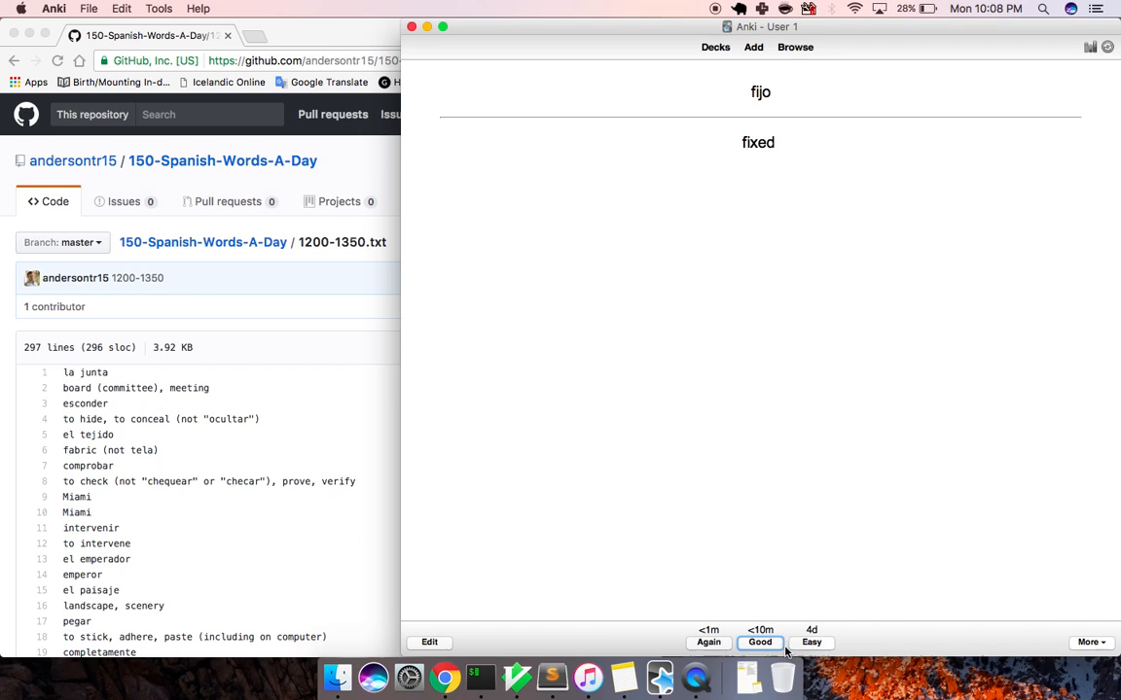
{"action": "left_click", "coordinate": [815, 648]}
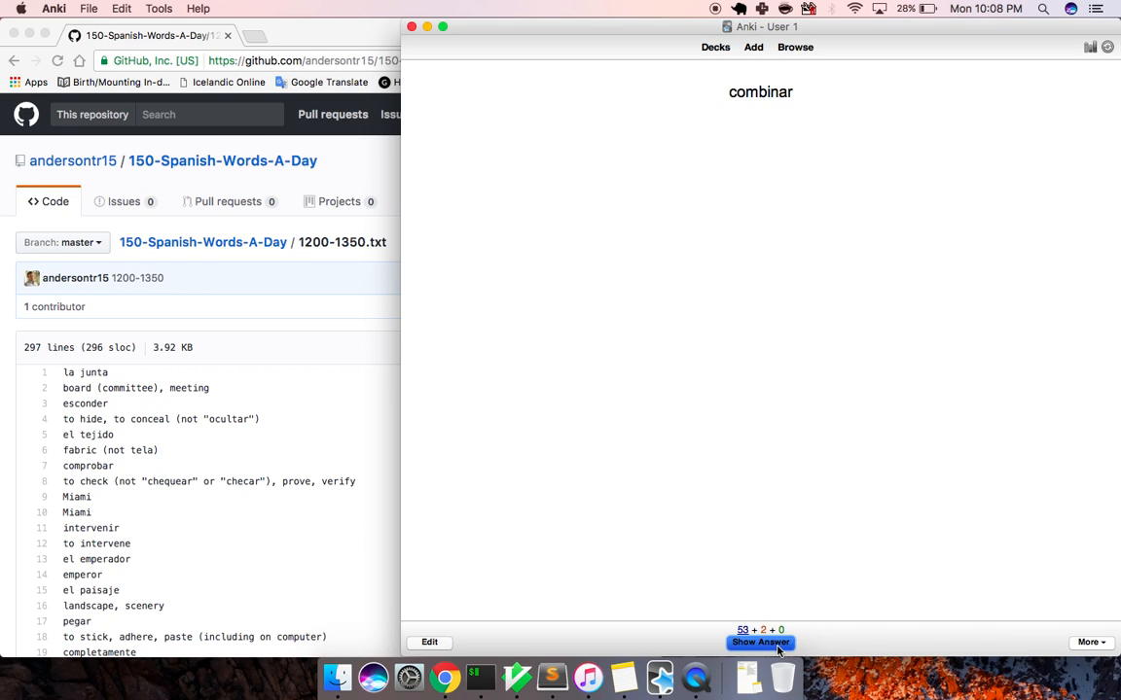
{"action": "key", "text": "space"}
{"action": "left_click", "coordinate": [810, 648]}
{"action": "key", "text": "space"}
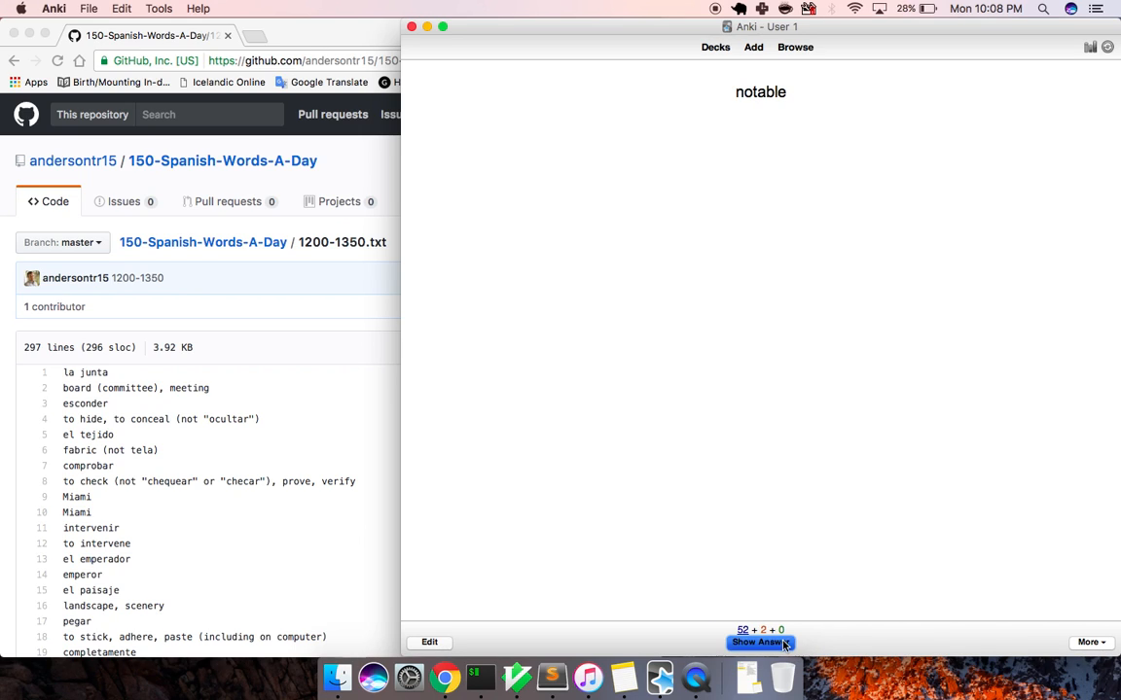
{"action": "left_click", "coordinate": [812, 647]}
{"action": "key", "text": "space"}
{"action": "left_click", "coordinate": [812, 648]}
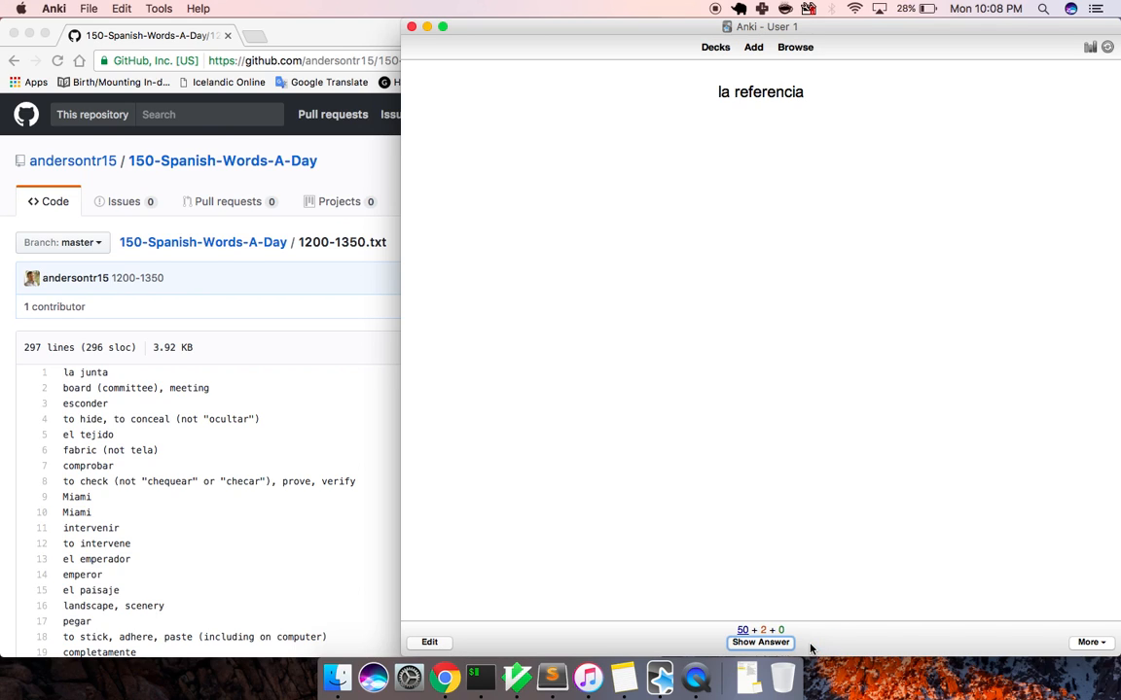
{"action": "key", "text": "space"}
{"action": "left_click", "coordinate": [811, 648]}
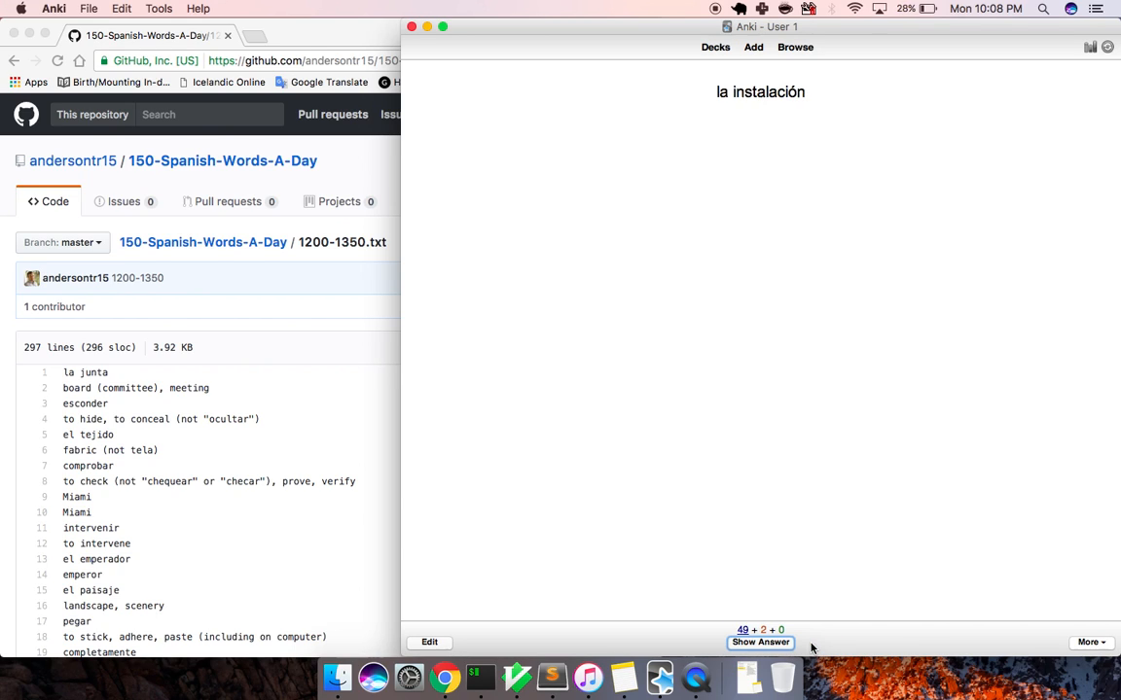
{"action": "key", "text": "space"}
{"action": "left_click", "coordinate": [811, 648]}
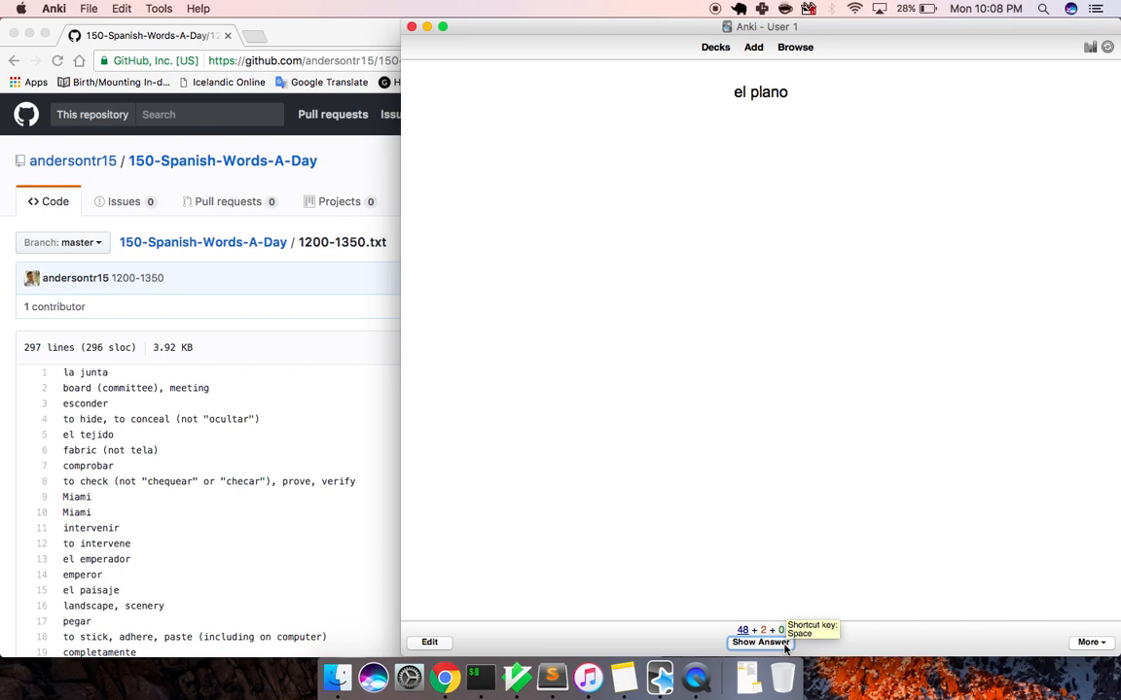
Step: Review and rate el plano, golpear, el comportamiento, votar, permanente and la sede
{"action": "left_click", "coordinate": [786, 648]}
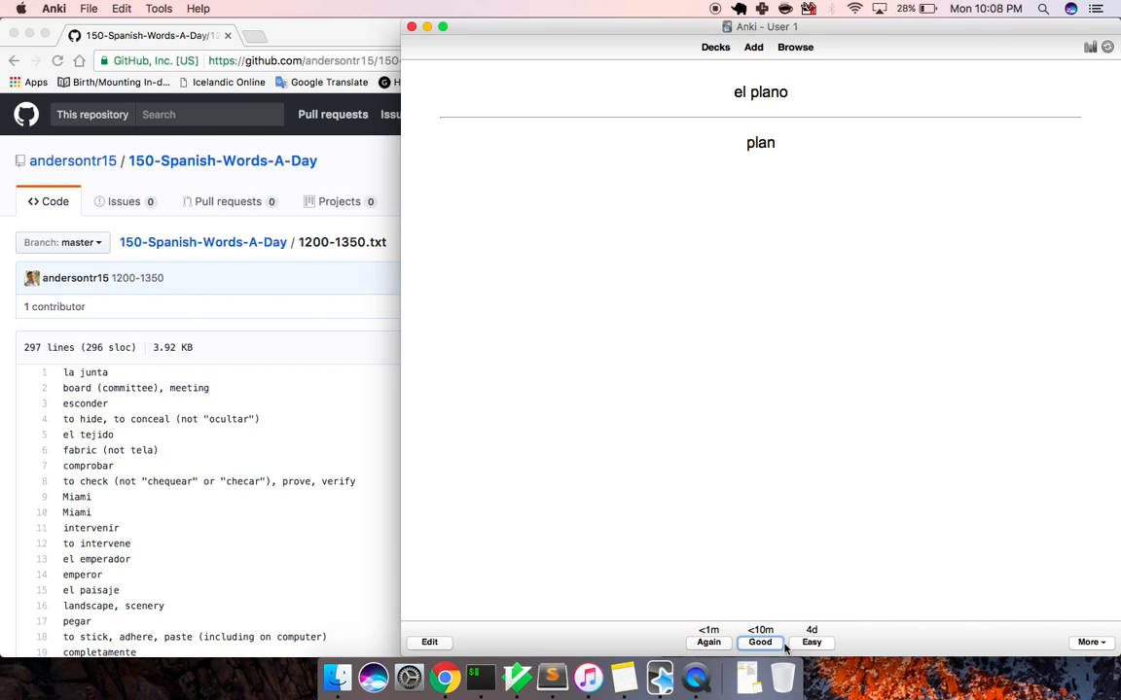
{"action": "left_click", "coordinate": [708, 645]}
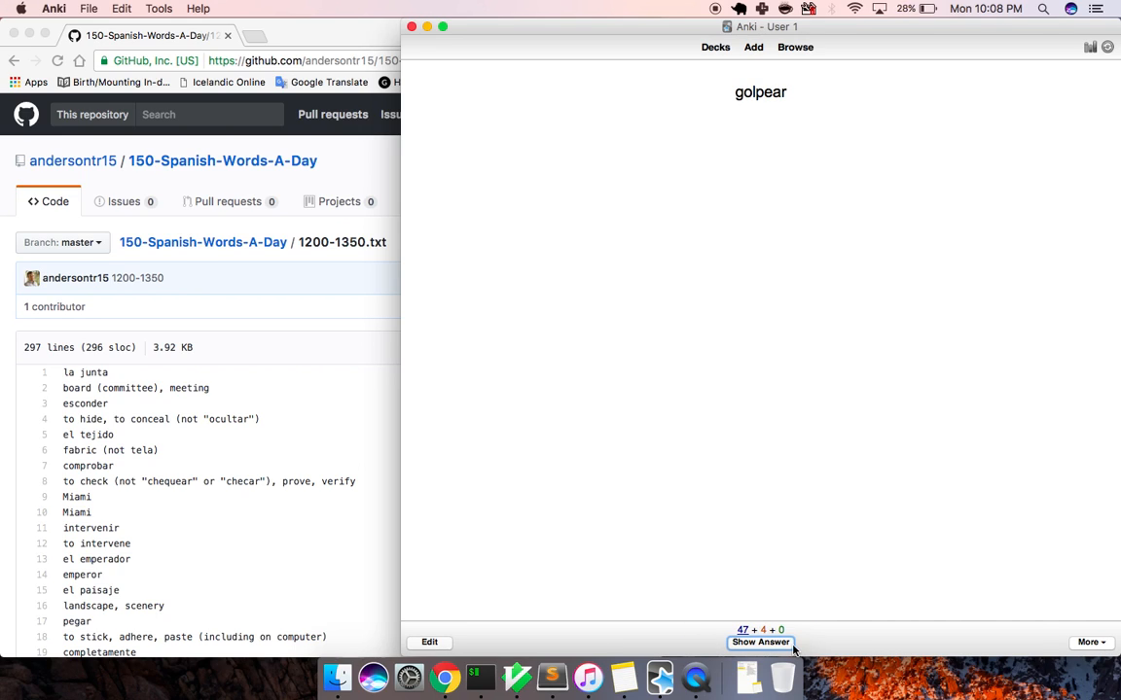
{"action": "left_click", "coordinate": [759, 643]}
{"action": "left_click", "coordinate": [816, 650]}
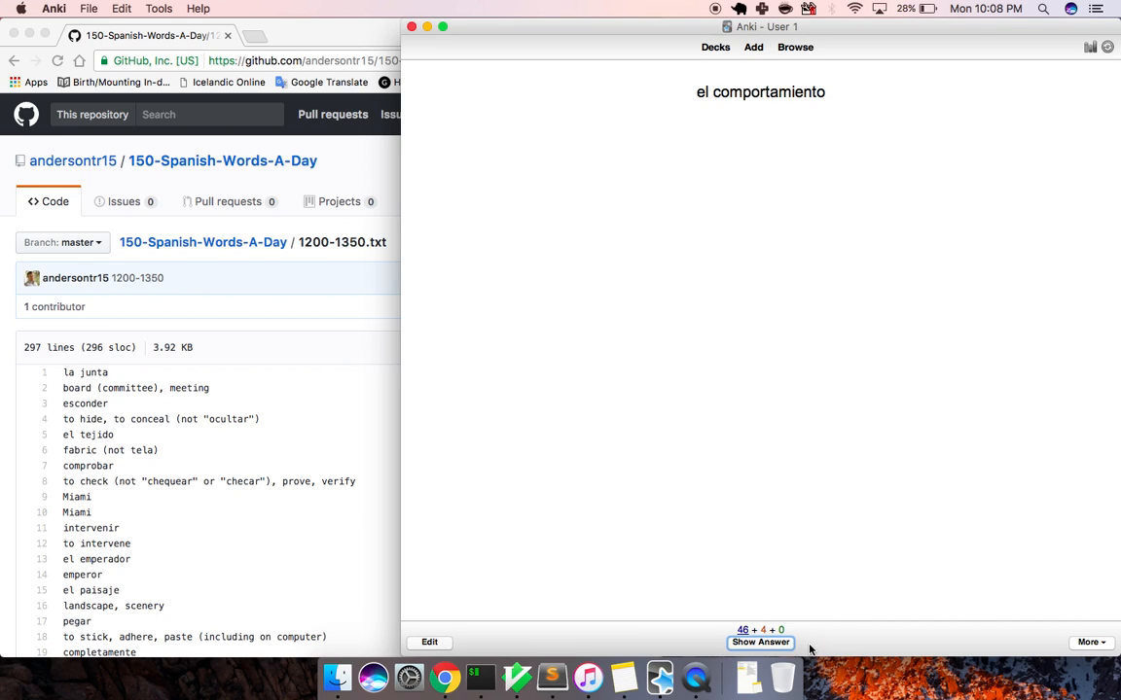
{"action": "key", "text": "space"}
{"action": "left_click", "coordinate": [813, 649]}
{"action": "key", "text": "space"}
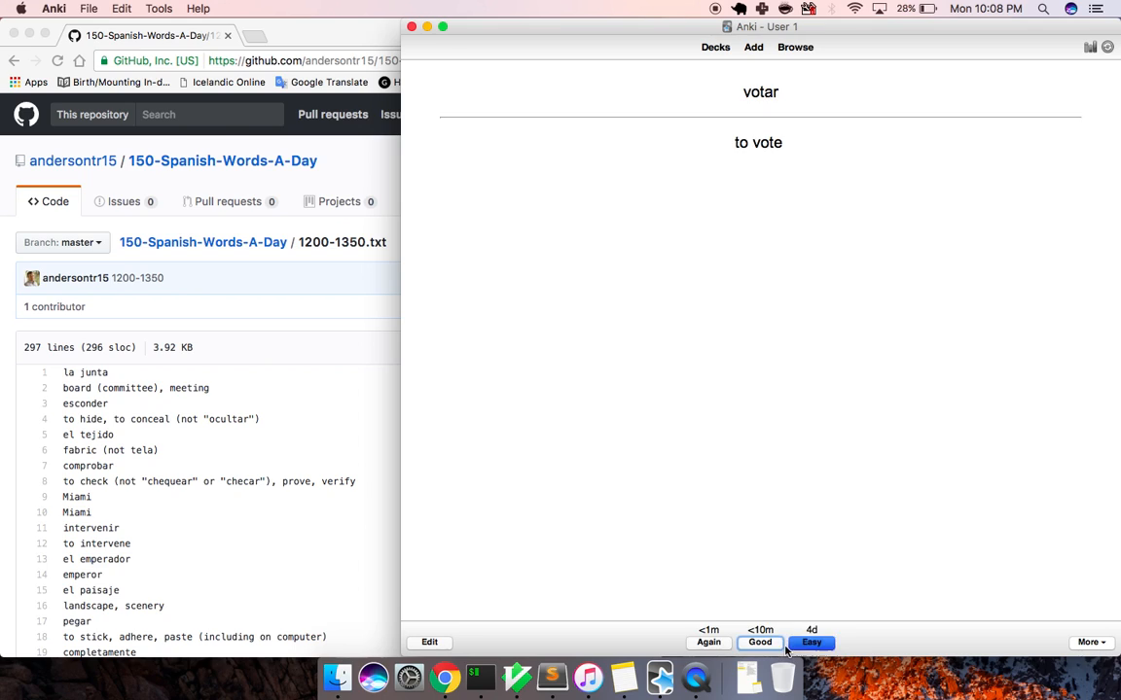
{"action": "left_click", "coordinate": [811, 649]}
{"action": "key", "text": "space"}
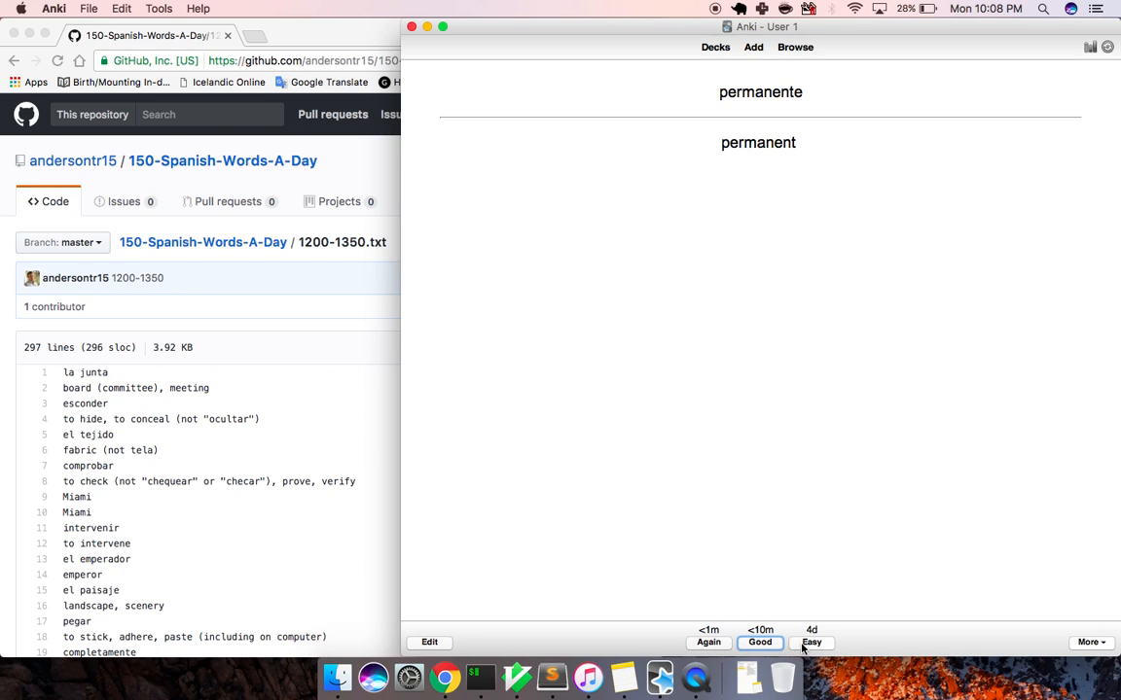
{"action": "left_click", "coordinate": [814, 648]}
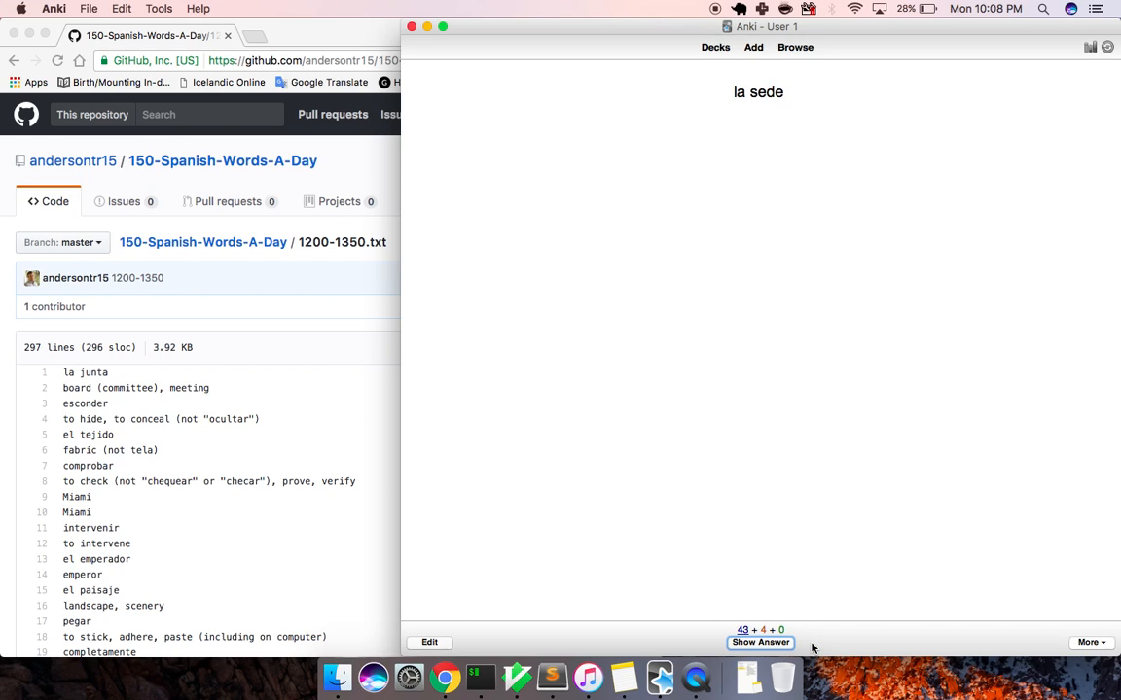
{"action": "key", "text": "space"}
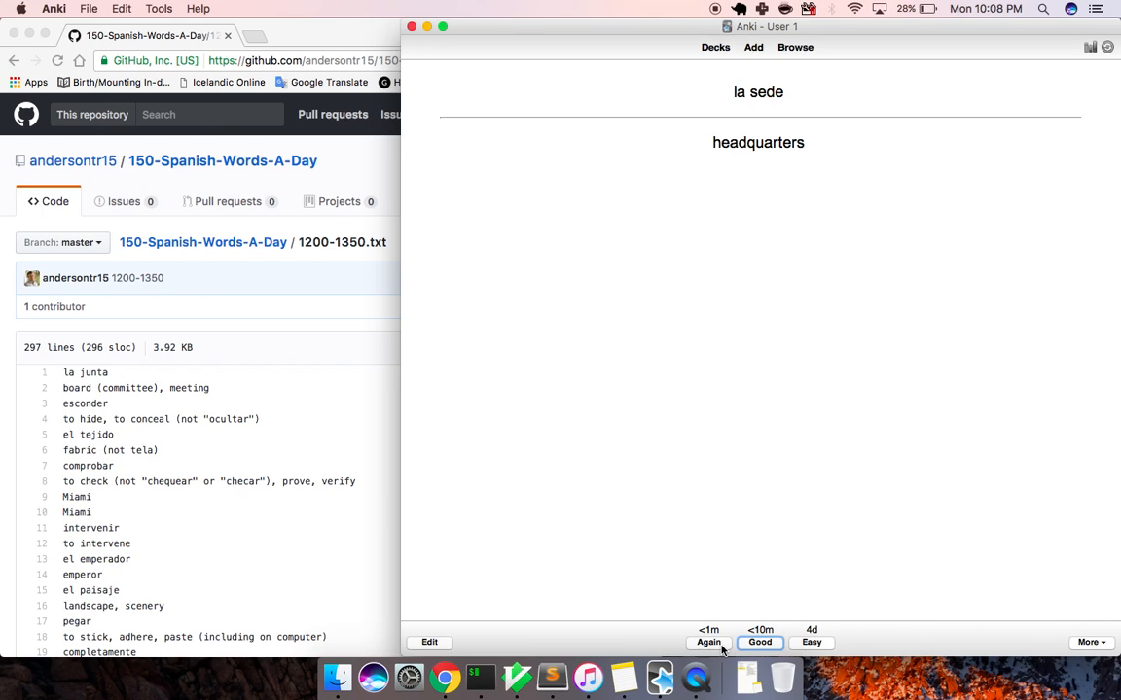
{"action": "left_click", "coordinate": [718, 646]}
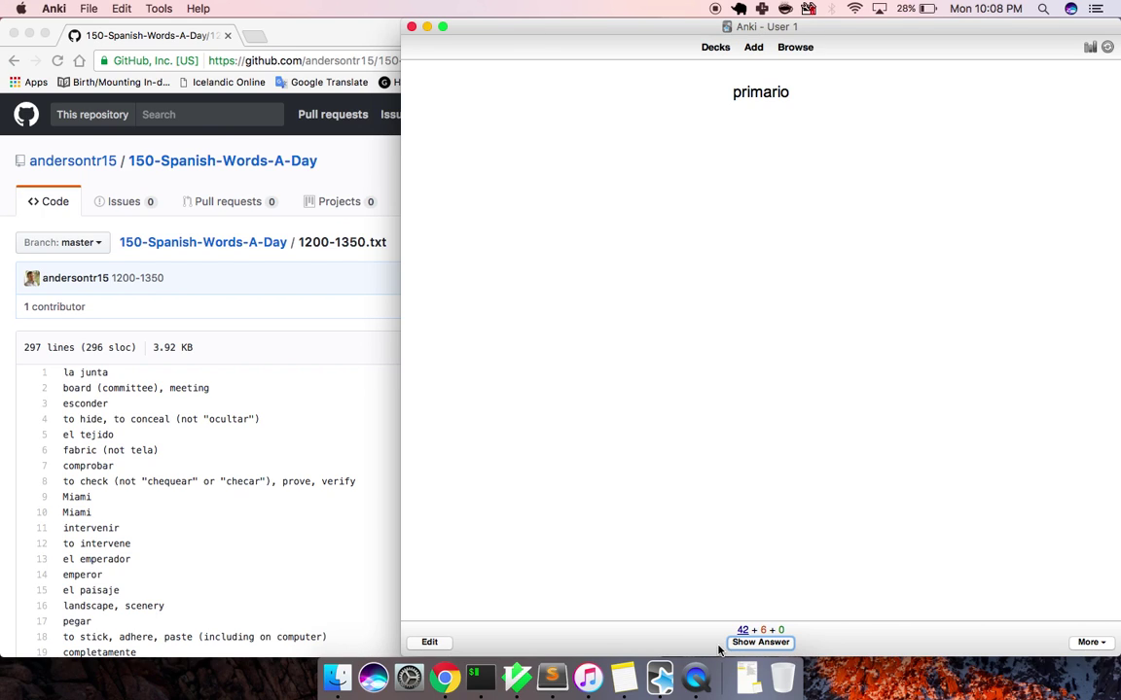
Step: Review and rate primario, el mayor, la categoría, atacar, operar and relative
{"action": "left_click", "coordinate": [786, 645]}
{"action": "left_click", "coordinate": [822, 649]}
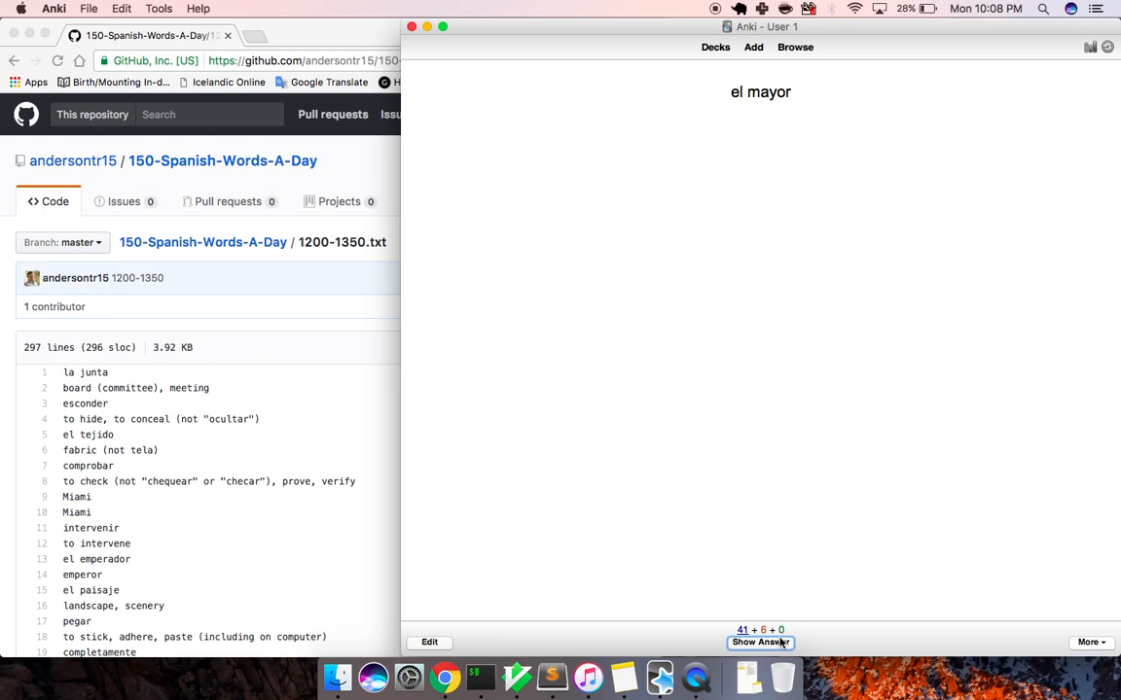
{"action": "left_click", "coordinate": [781, 648]}
{"action": "left_click", "coordinate": [821, 649]}
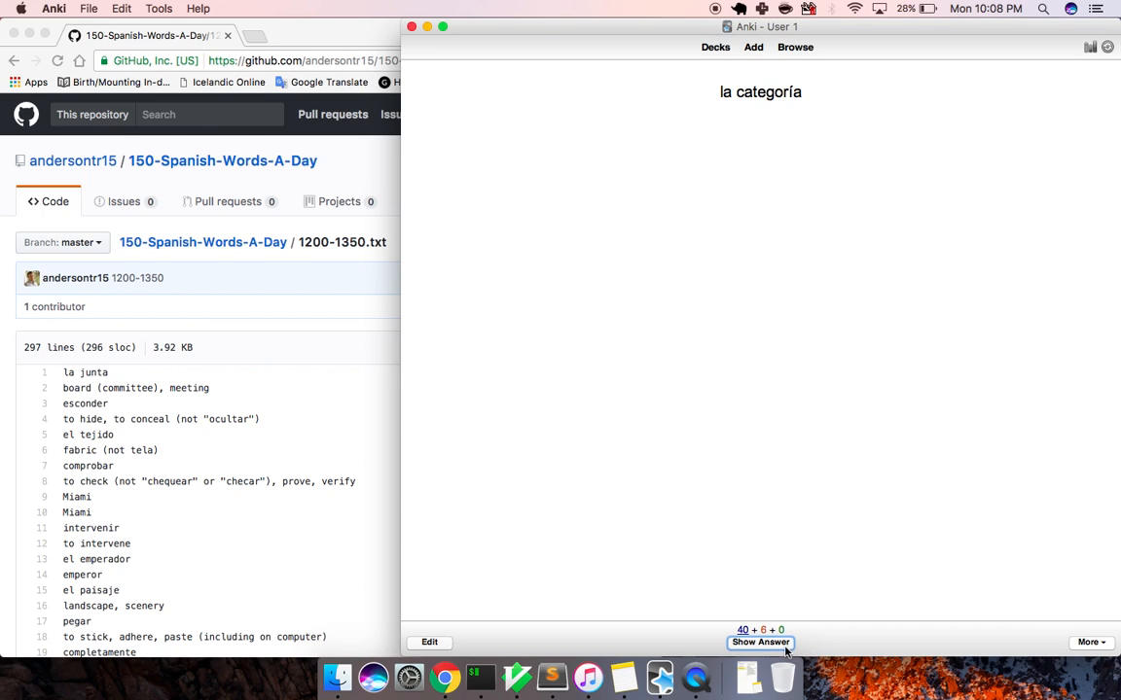
{"action": "left_click", "coordinate": [786, 645]}
{"action": "key", "text": "space"}
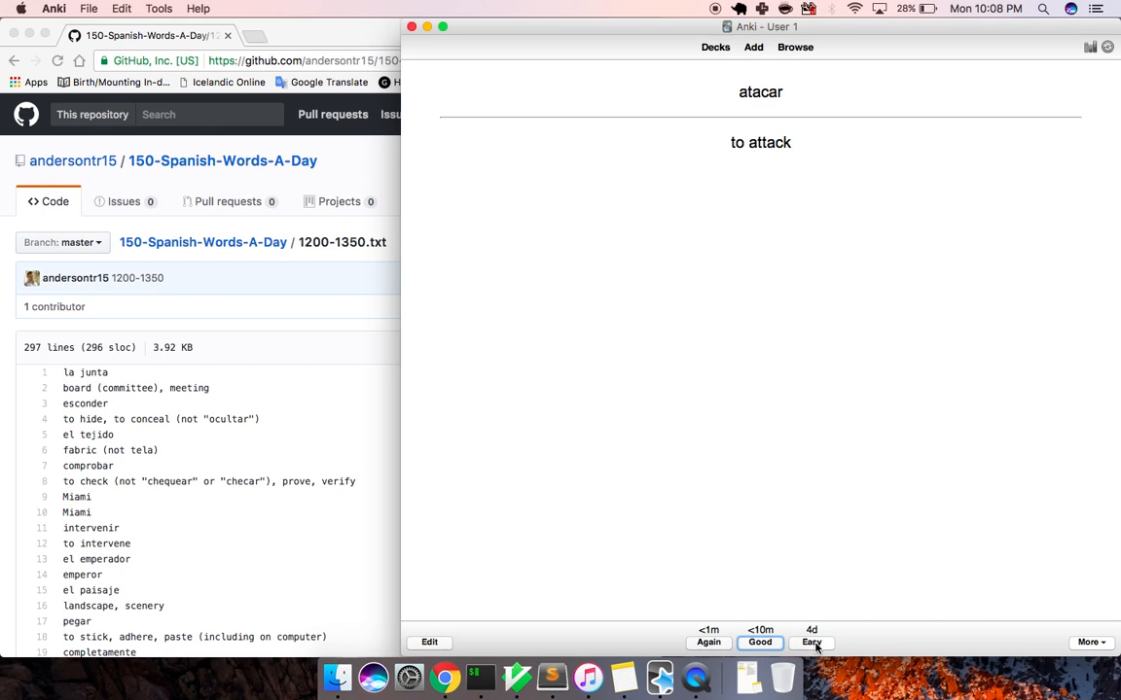
{"action": "left_click", "coordinate": [815, 643]}
{"action": "key", "text": "space"}
{"action": "left_click", "coordinate": [816, 643]}
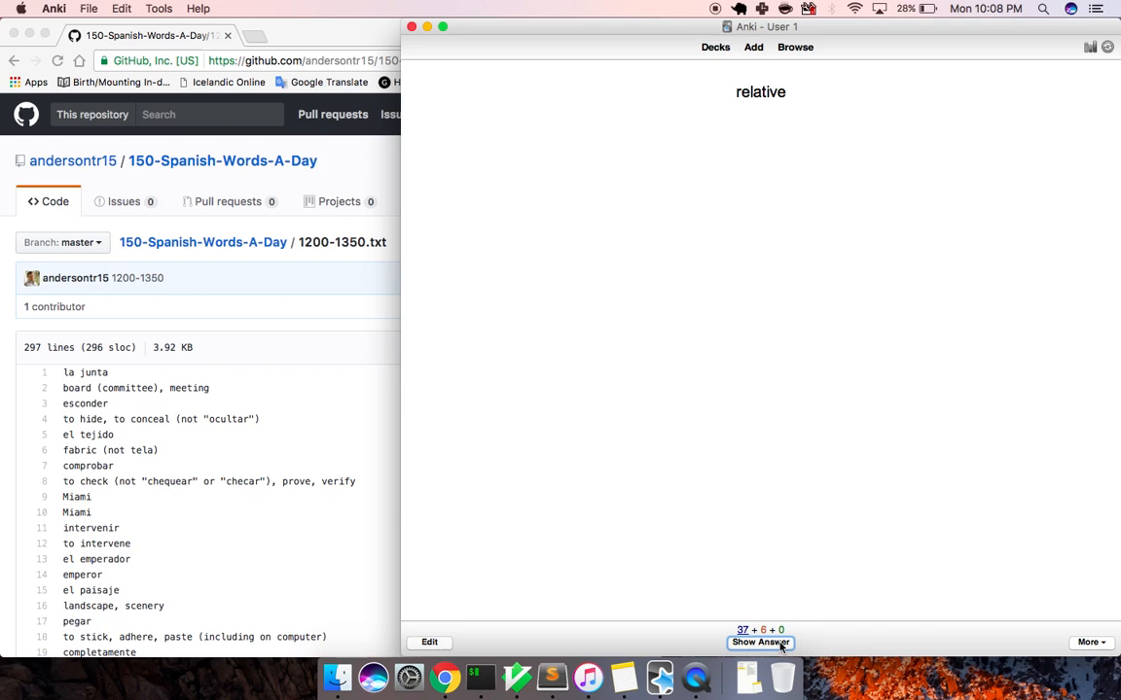
{"action": "left_click", "coordinate": [788, 643]}
{"action": "left_click", "coordinate": [825, 644]}
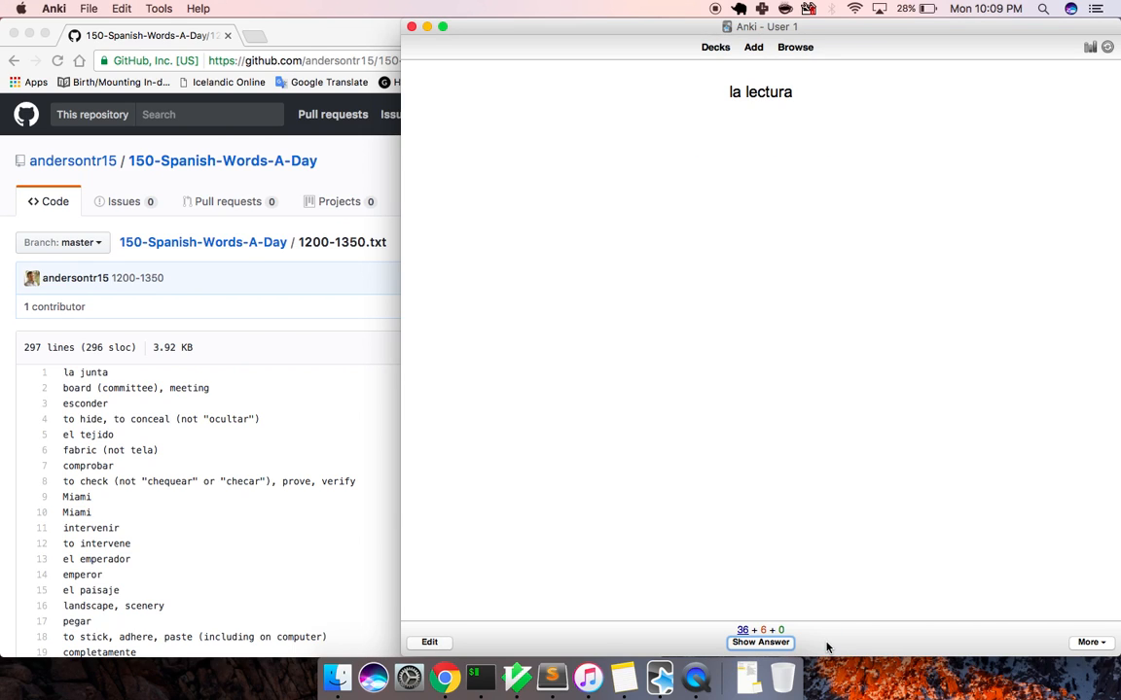
Step: Review and rate la lectura, la cocina, la intervención, el gol, municipal, aportar, el parlamento and prohibir
{"action": "left_click", "coordinate": [788, 643]}
{"action": "left_click", "coordinate": [784, 643]}
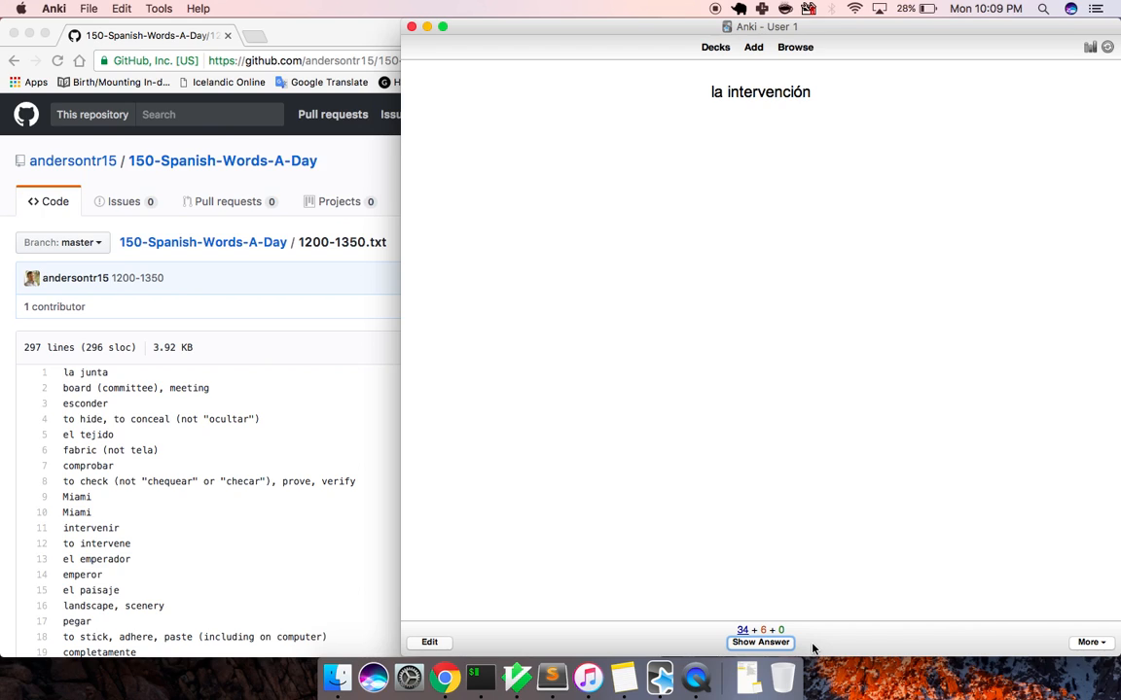
{"action": "left_click", "coordinate": [788, 643]}
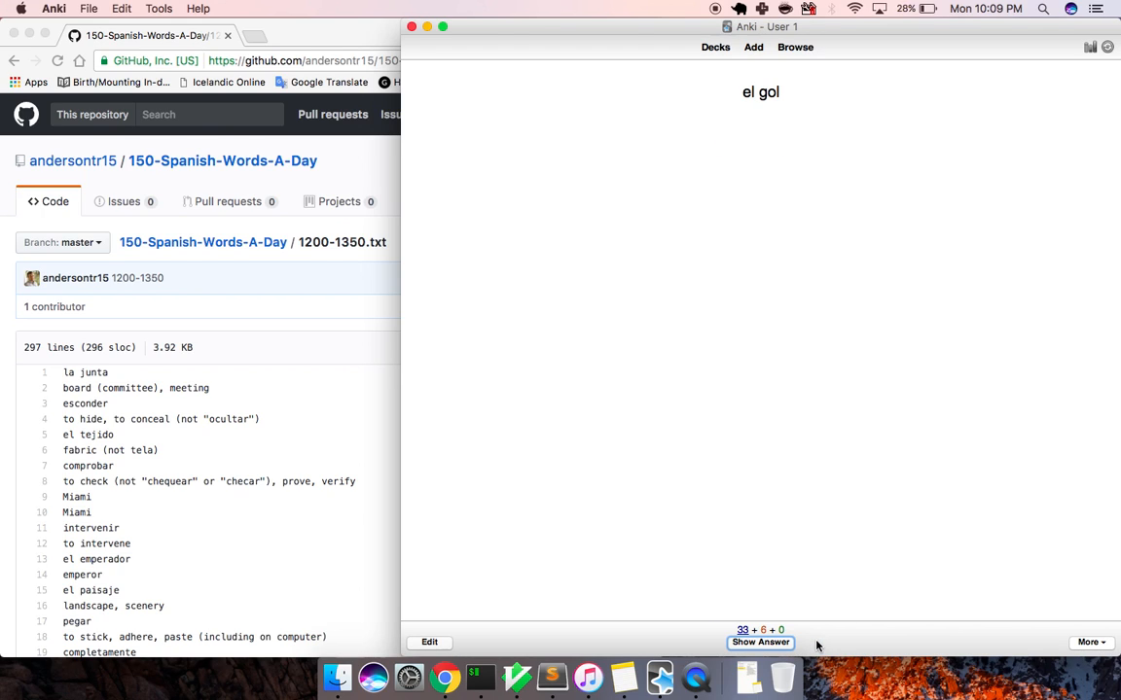
{"action": "left_click", "coordinate": [789, 643]}
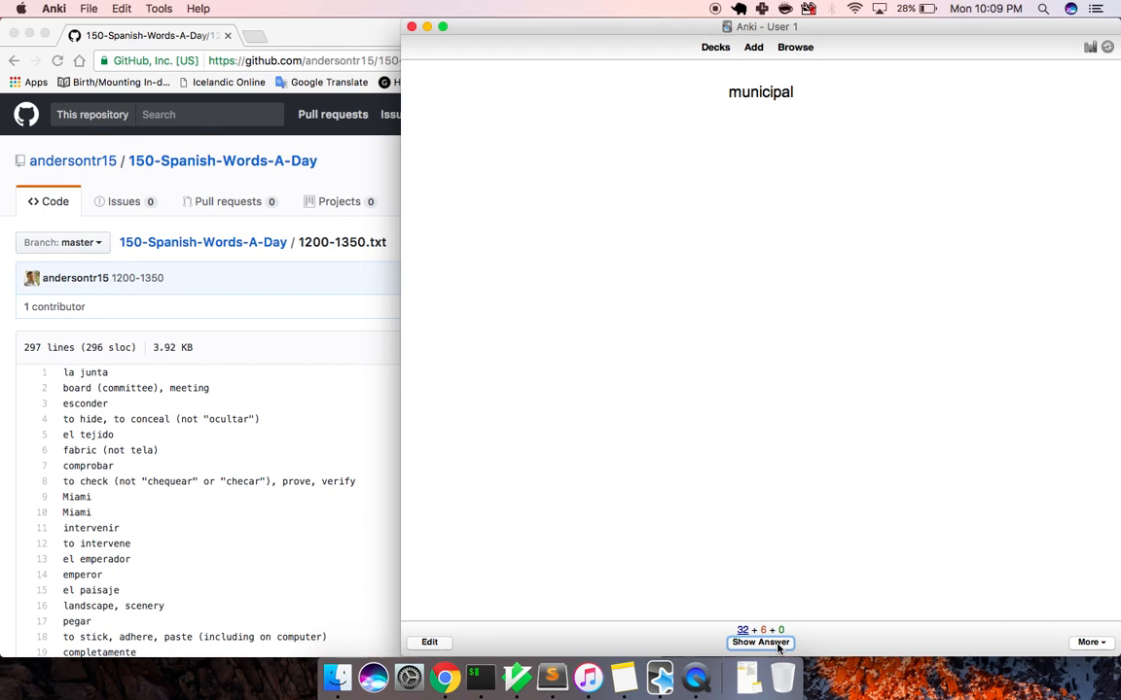
{"action": "left_click", "coordinate": [790, 643]}
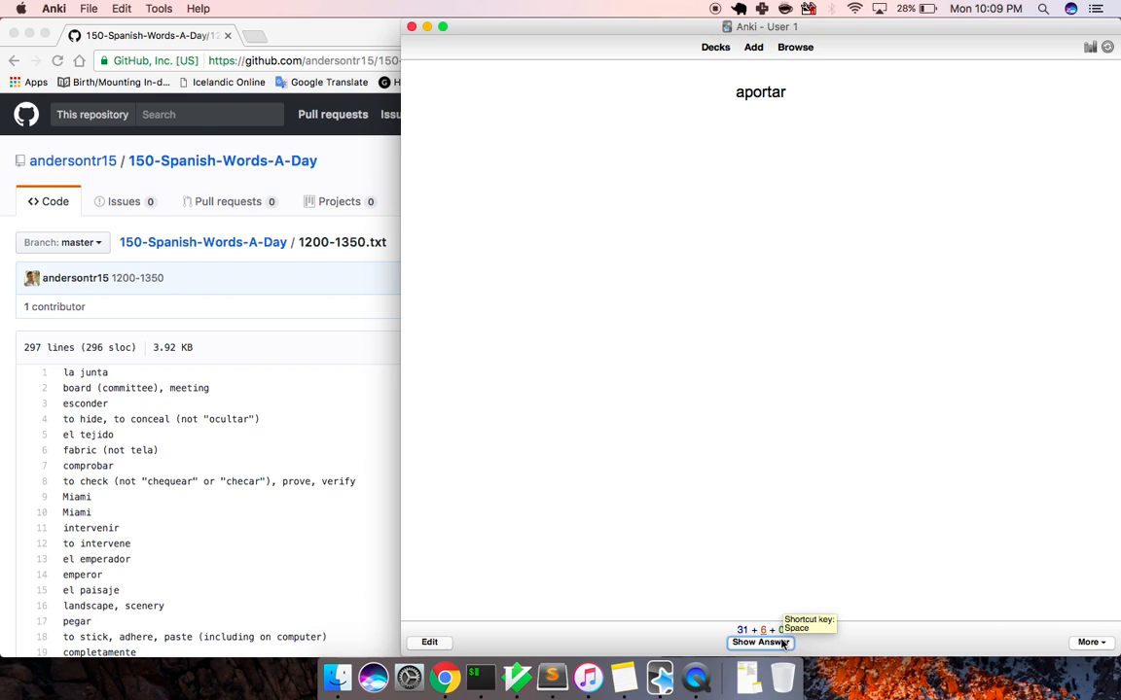
{"action": "left_click", "coordinate": [783, 643]}
{"action": "left_click", "coordinate": [708, 642]}
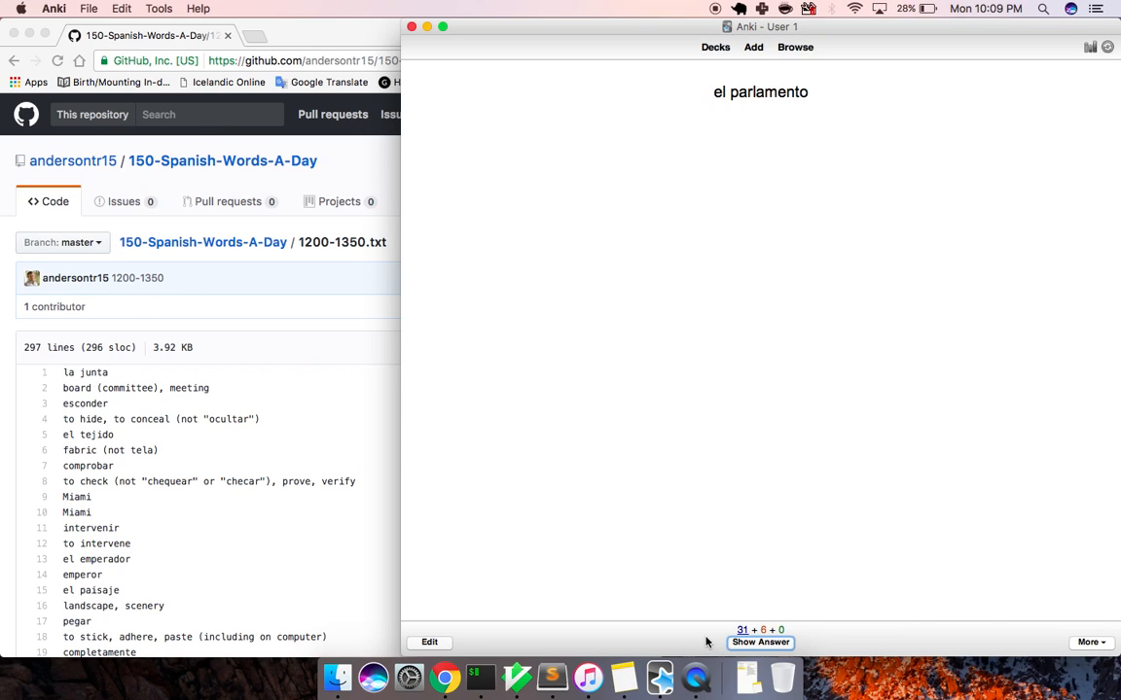
{"action": "key", "text": "space"}
{"action": "left_click", "coordinate": [819, 643]}
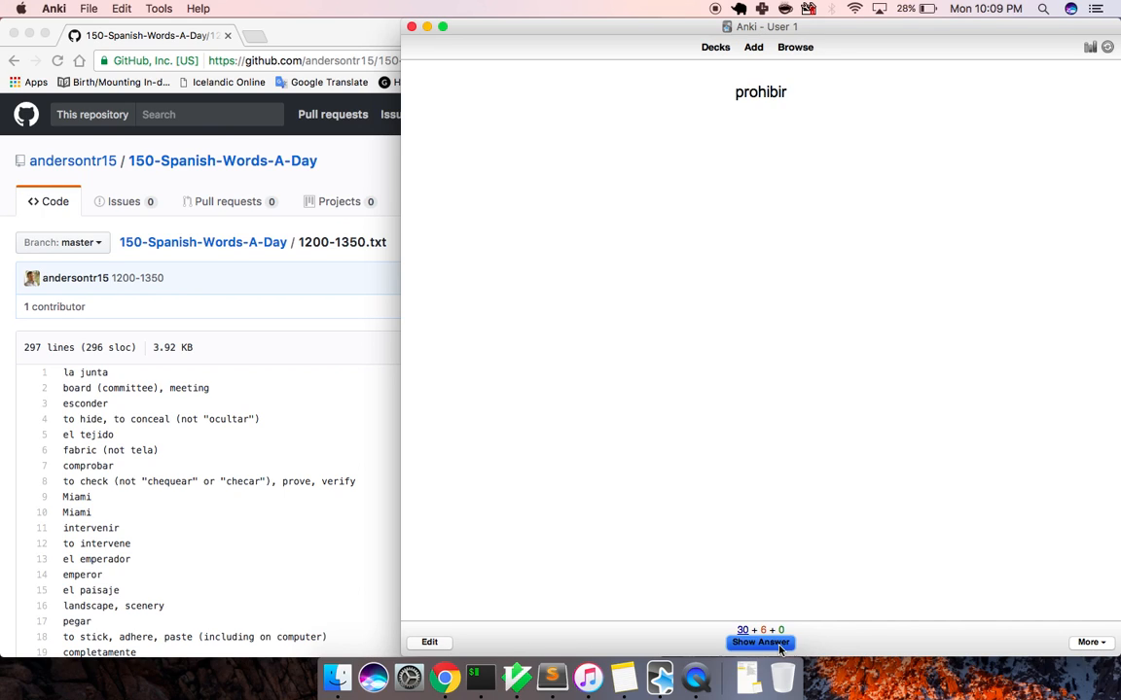
{"action": "key", "text": "space"}
{"action": "left_click", "coordinate": [822, 643]}
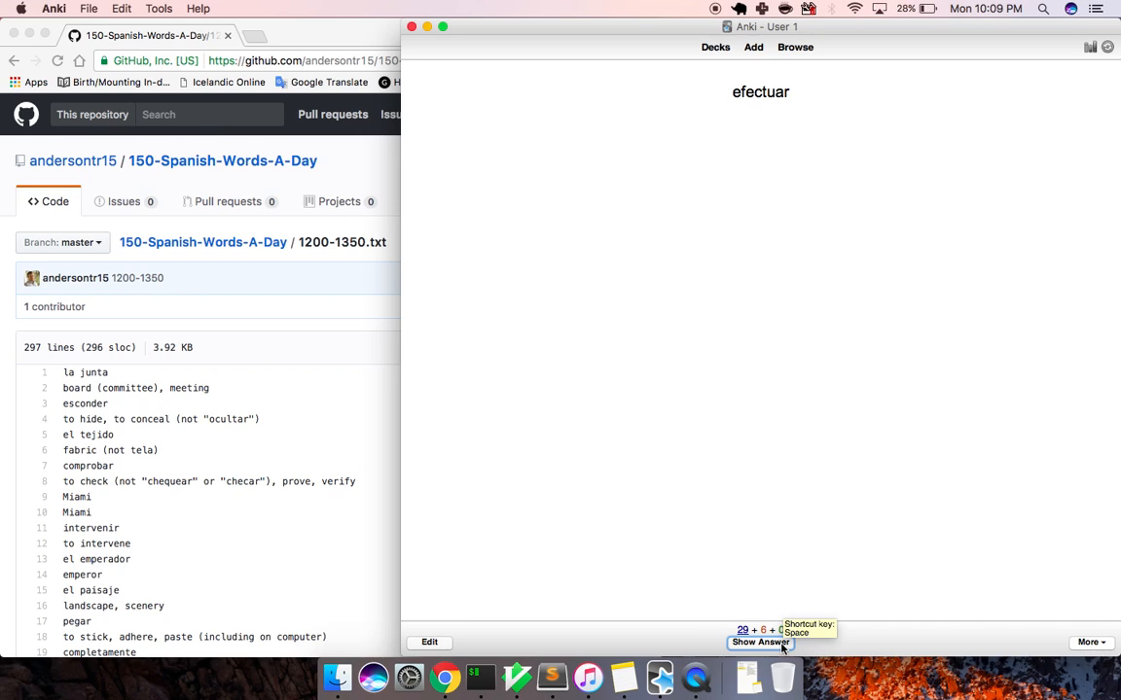
Step: Review and rate efectuar, el dueño, femenino, la mente, el inicio, sugerir, el comentario and enterar, reaching 21 new
{"action": "left_click", "coordinate": [783, 643]}
{"action": "left_click", "coordinate": [813, 645]}
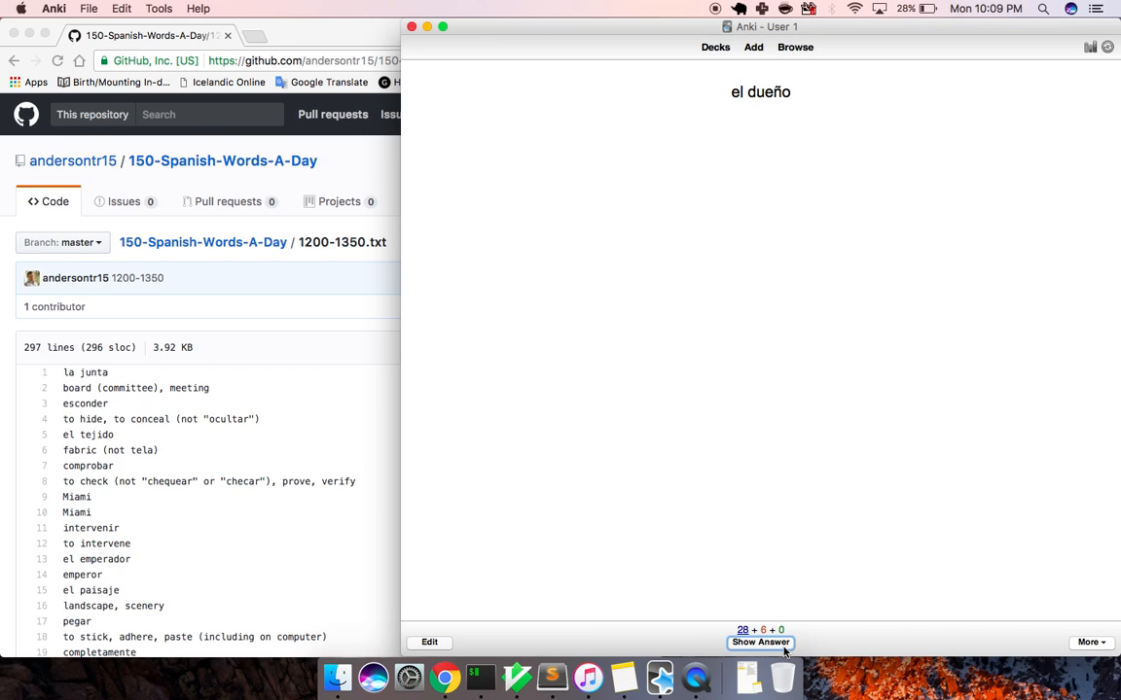
{"action": "key", "text": "space"}
{"action": "left_click", "coordinate": [822, 643]}
{"action": "left_click", "coordinate": [786, 643]}
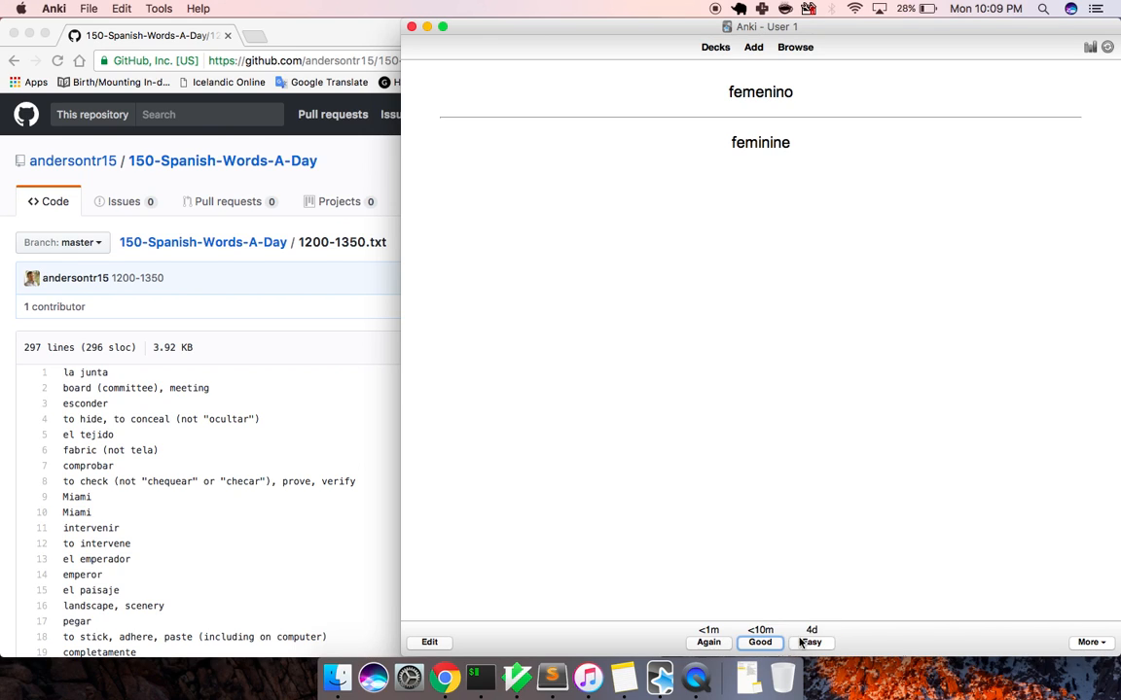
{"action": "left_click", "coordinate": [788, 643]}
{"action": "left_click", "coordinate": [818, 643]}
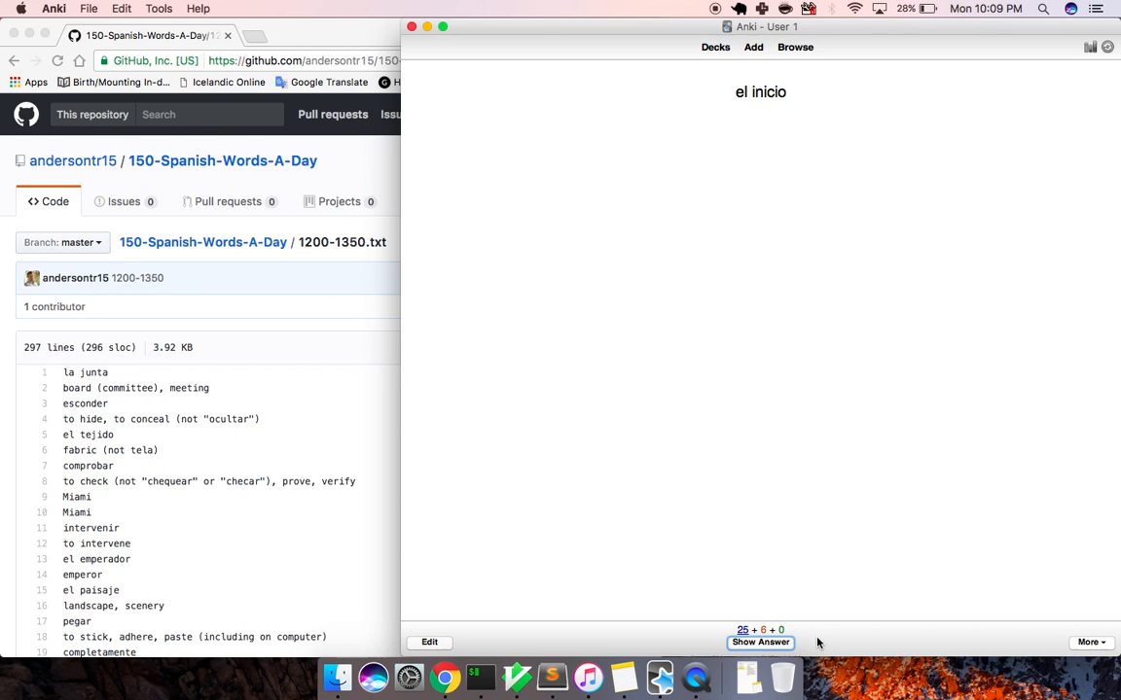
{"action": "left_click", "coordinate": [789, 643]}
{"action": "left_click", "coordinate": [789, 643]}
{"action": "left_click", "coordinate": [804, 643]}
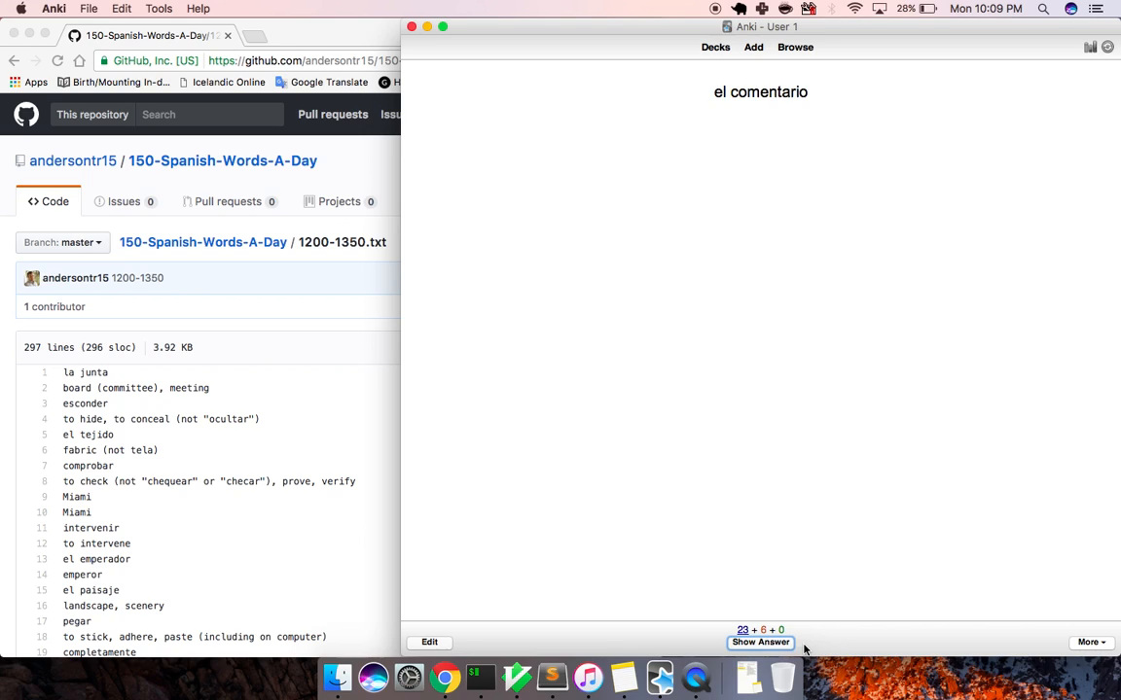
{"action": "left_click", "coordinate": [790, 643]}
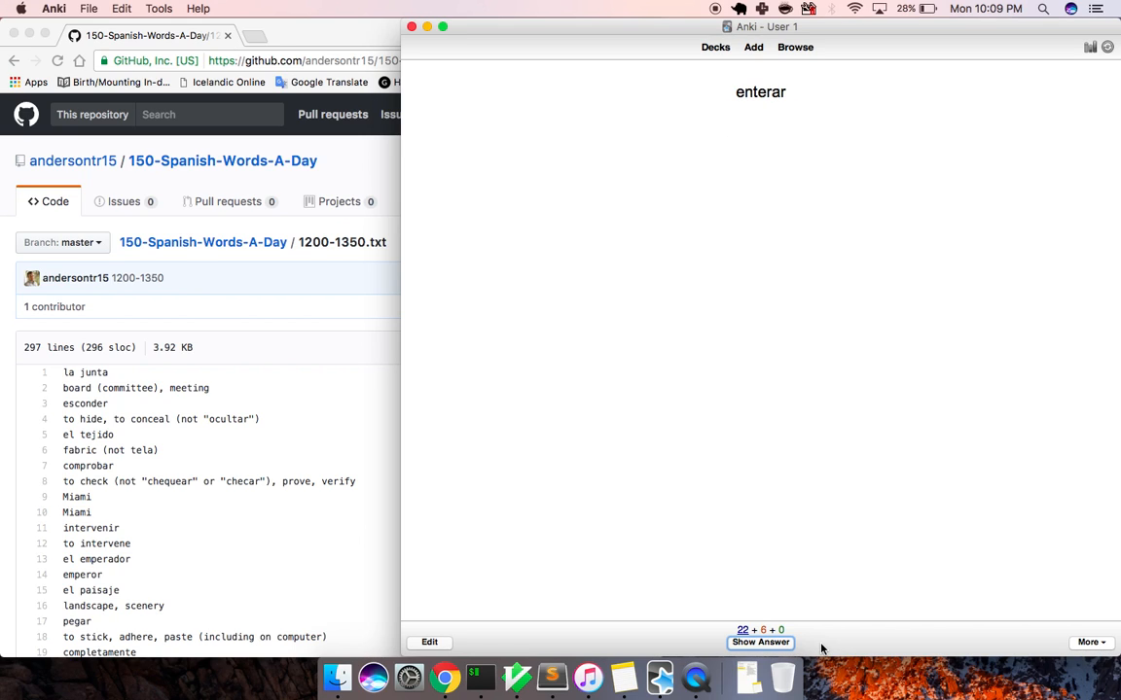
{"action": "left_click", "coordinate": [790, 643]}
Step: Review and rate el plano, el cuello, fabricar, la sede, exacto, la disposición, la deuda and la onda
{"action": "left_click", "coordinate": [790, 643]}
{"action": "left_click", "coordinate": [790, 644]}
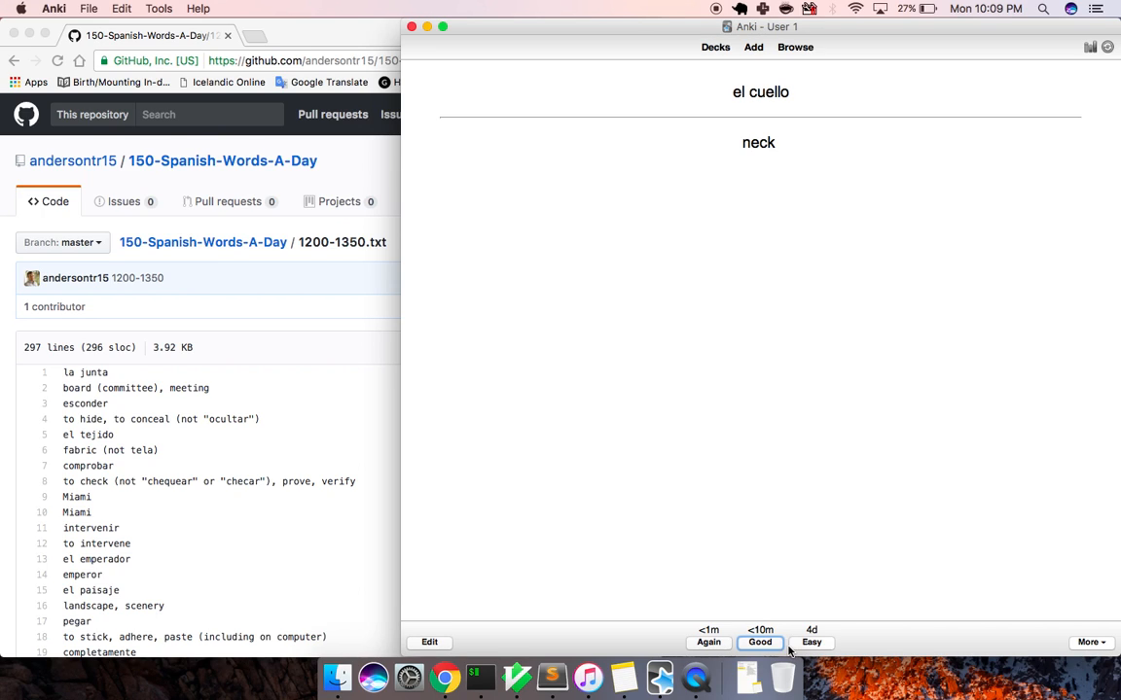
{"action": "left_click", "coordinate": [818, 647]}
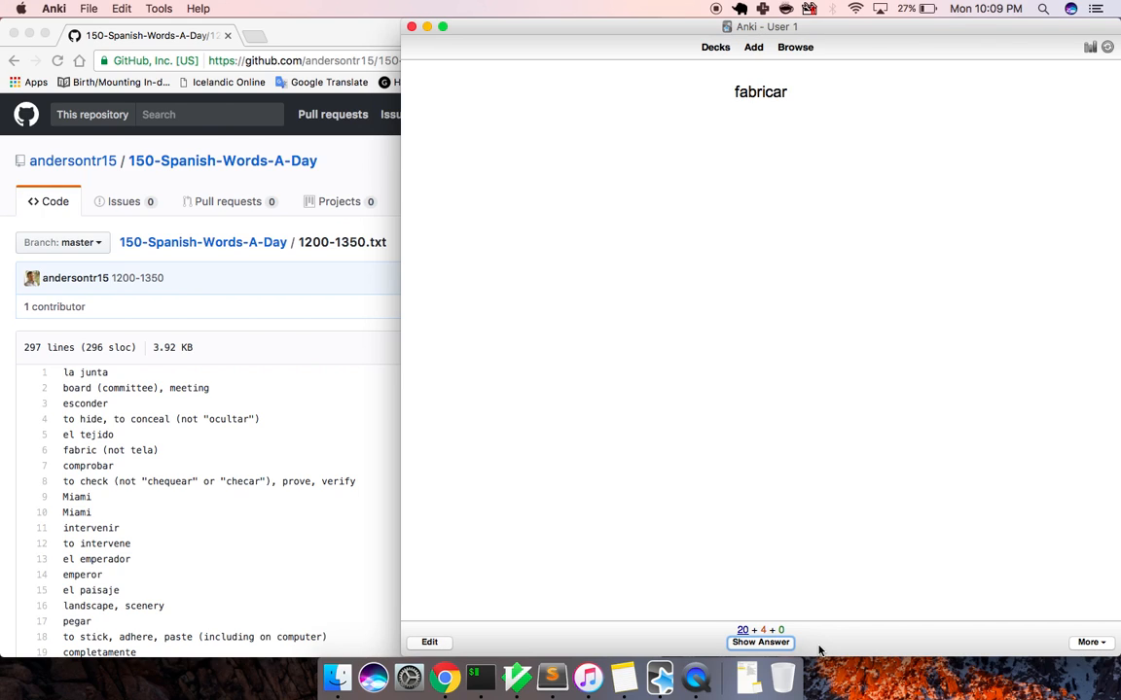
{"action": "left_click", "coordinate": [790, 643]}
{"action": "left_click", "coordinate": [790, 641]}
{"action": "left_click", "coordinate": [790, 643]}
{"action": "left_click", "coordinate": [813, 648]}
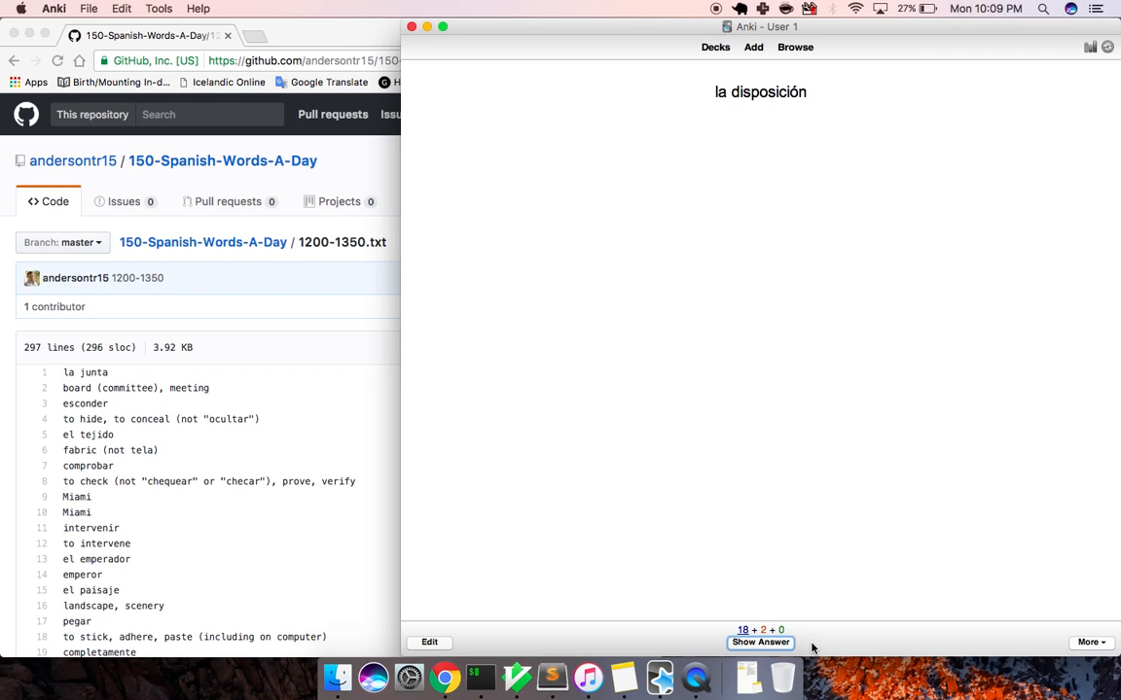
{"action": "left_click", "coordinate": [790, 643]}
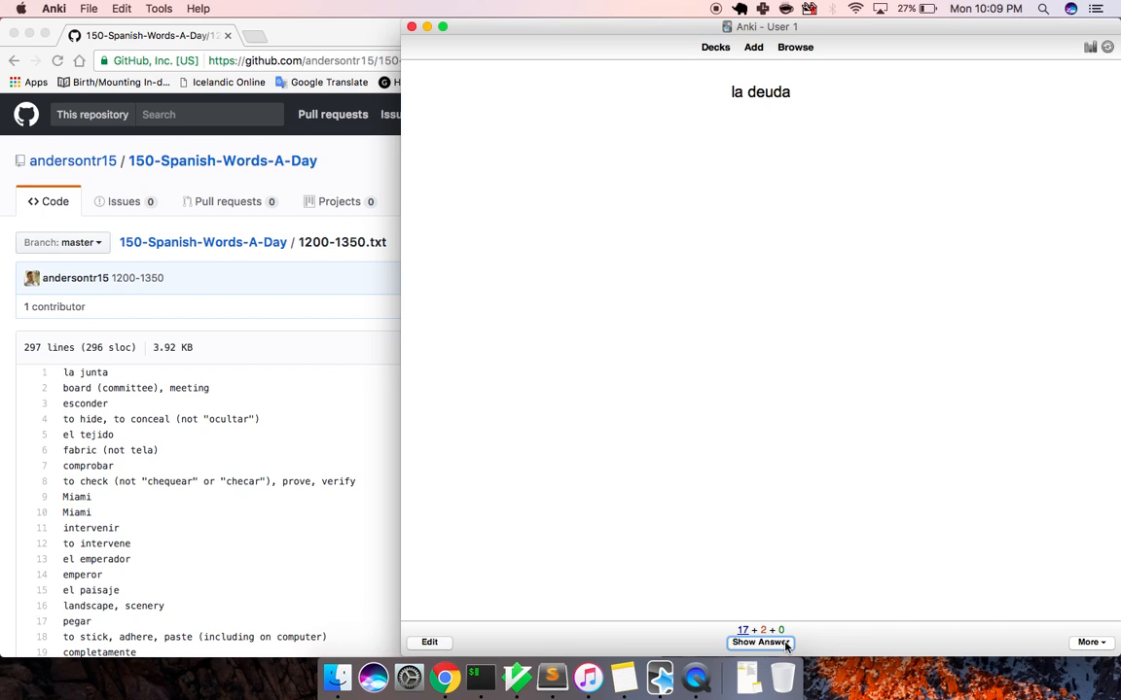
{"action": "left_click", "coordinate": [786, 643]}
{"action": "left_click", "coordinate": [790, 644]}
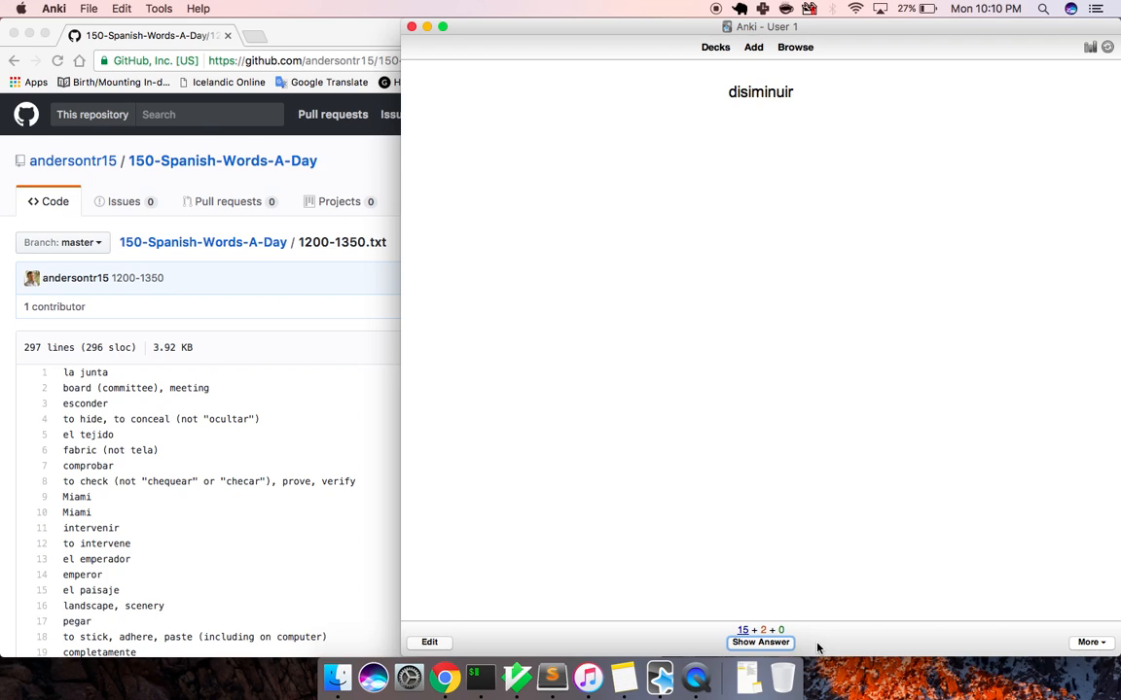
Step: Rate disminuir, el consumo, quinto, disfrutar, el aparato and revolucionario as easy, reaching 9 new
{"action": "key", "text": "space"}
{"action": "left_click", "coordinate": [809, 647]}
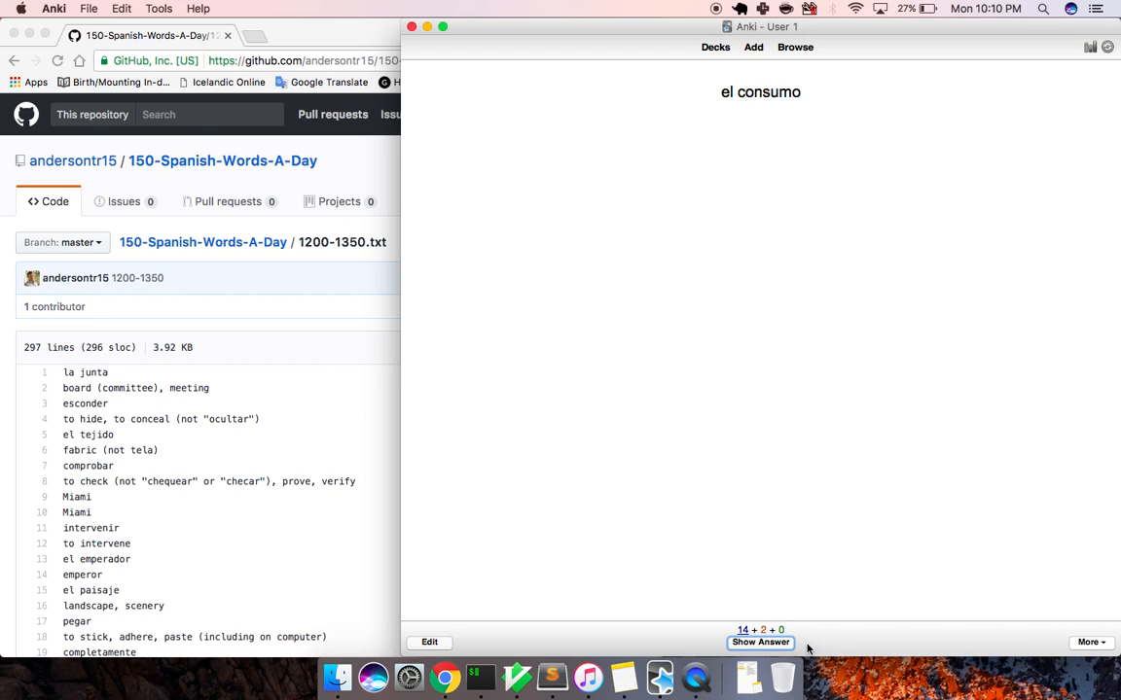
{"action": "key", "text": "space"}
{"action": "left_click", "coordinate": [816, 648]}
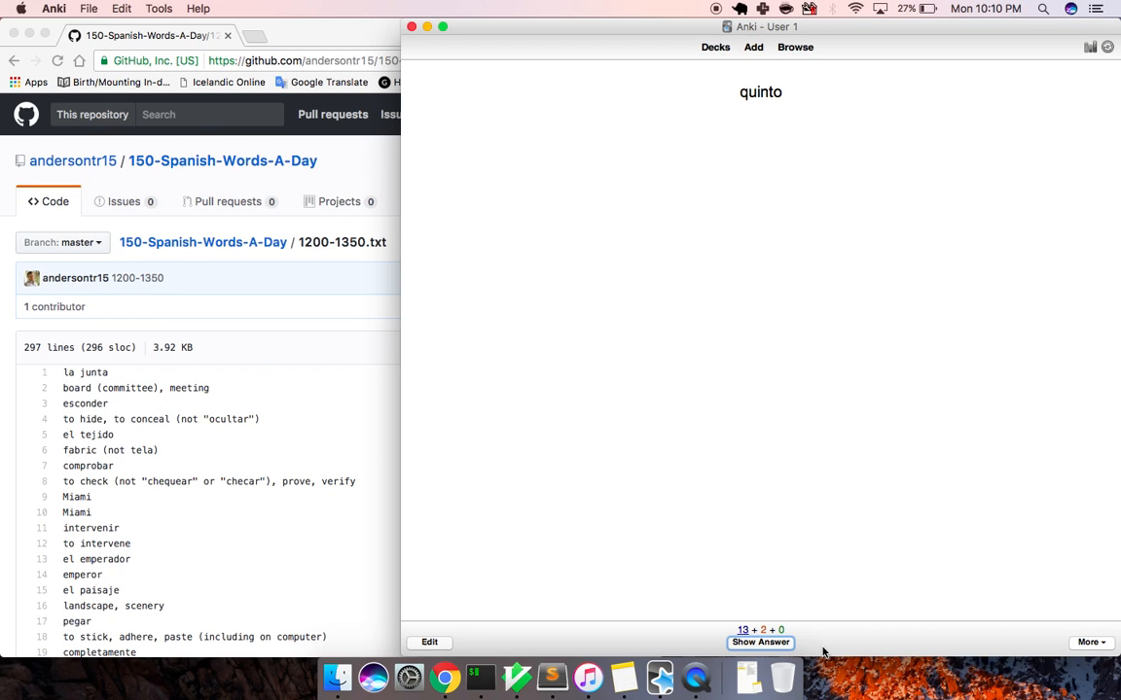
{"action": "key", "text": "space"}
{"action": "left_click", "coordinate": [818, 647]}
{"action": "key", "text": "space"}
{"action": "left_click", "coordinate": [813, 649]}
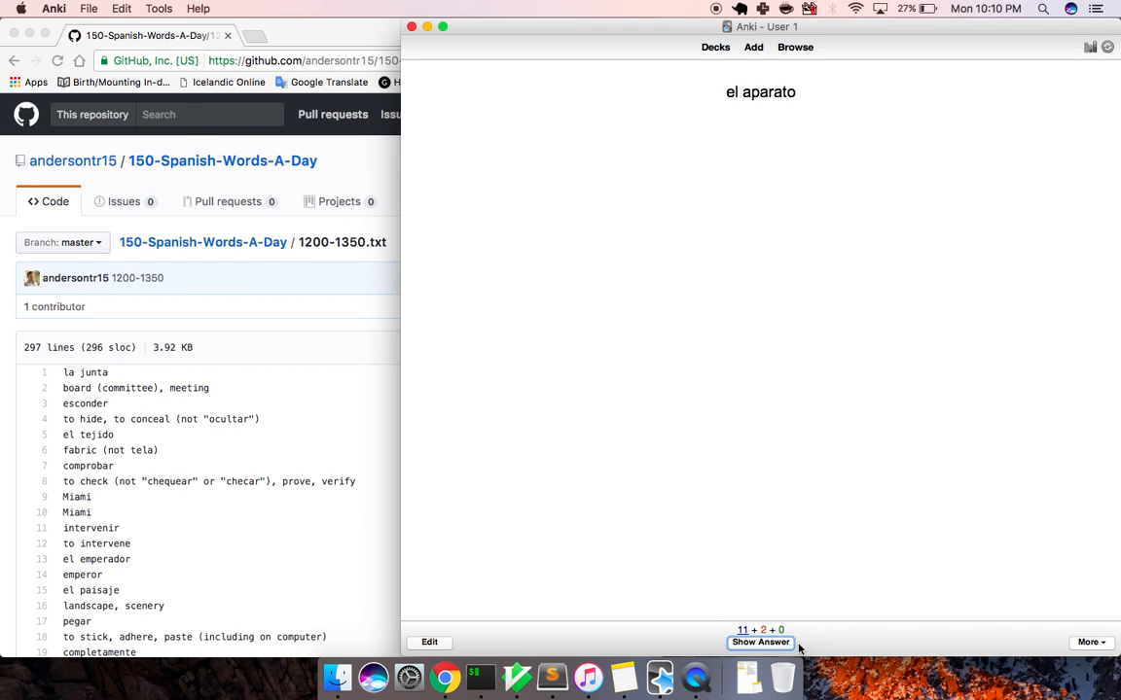
{"action": "key", "text": "space"}
{"action": "left_click", "coordinate": [813, 649]}
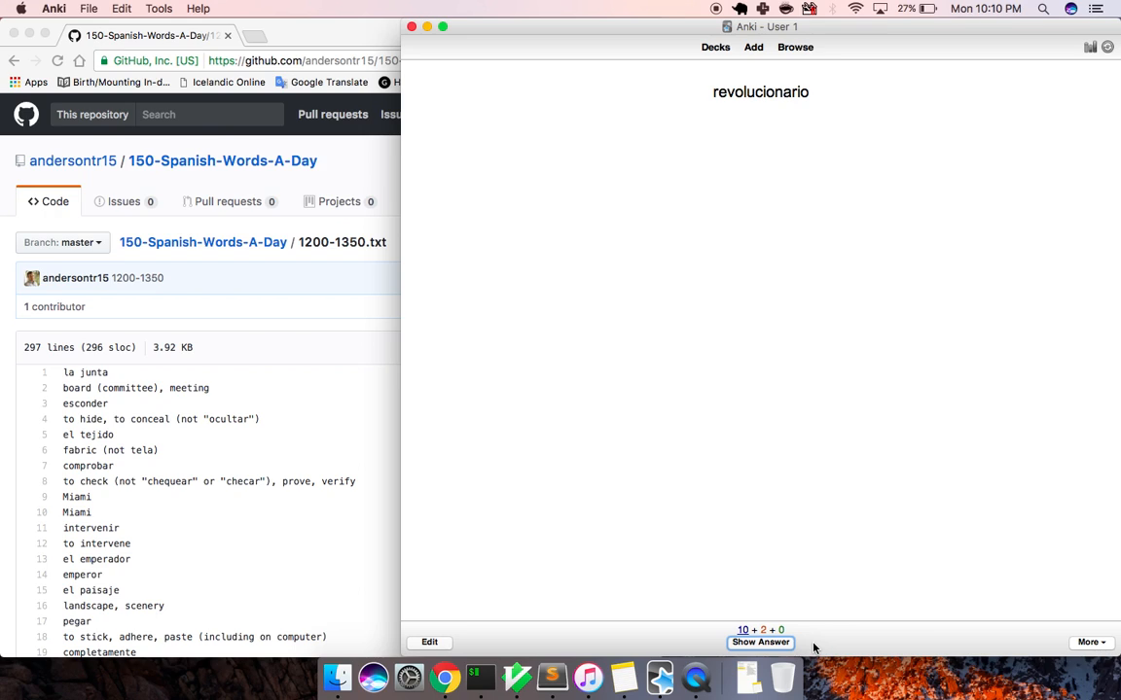
{"action": "key", "text": "space"}
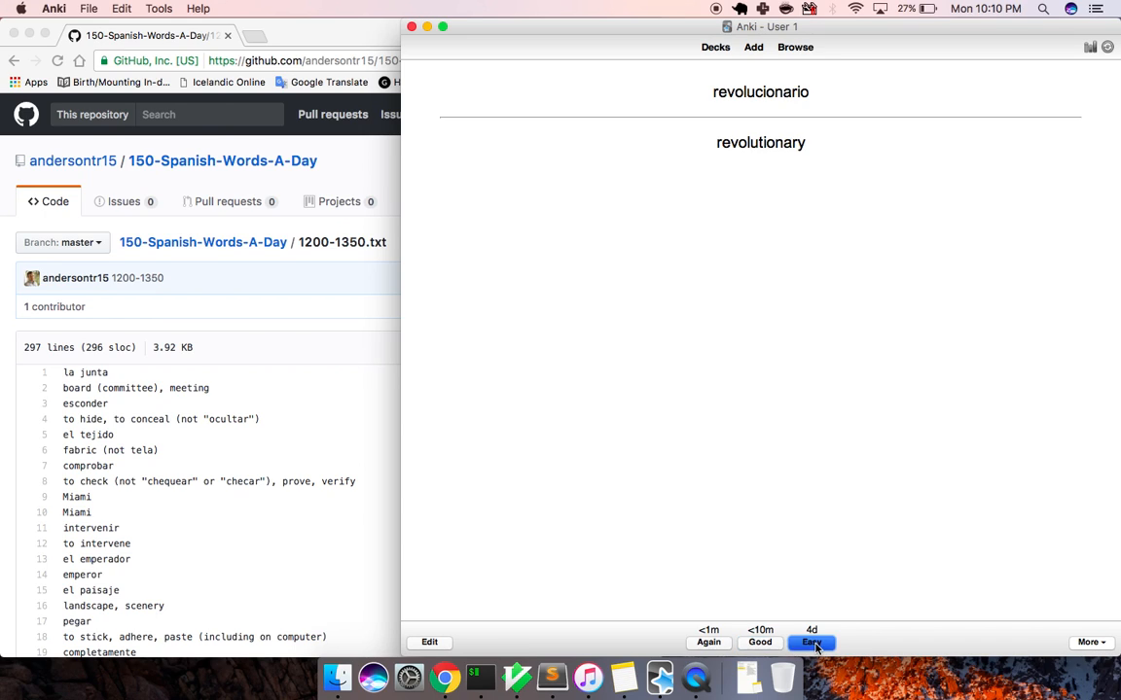
{"action": "left_click", "coordinate": [813, 647]}
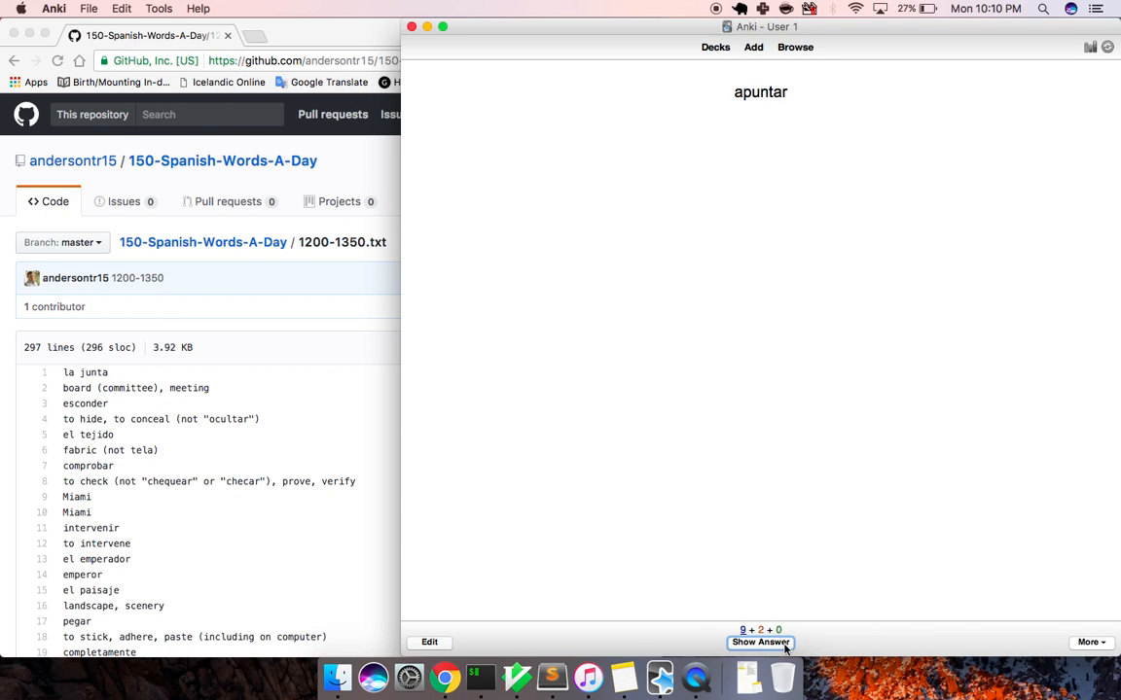
Step: Review and rate the apuntar, el ave, devolver and el indio cards as easy
{"action": "left_click", "coordinate": [785, 643]}
{"action": "key", "text": "space"}
{"action": "left_click", "coordinate": [817, 647]}
{"action": "key", "text": "space"}
{"action": "left_click", "coordinate": [817, 647]}
{"action": "key", "text": "space"}
{"action": "left_click", "coordinate": [819, 647]}
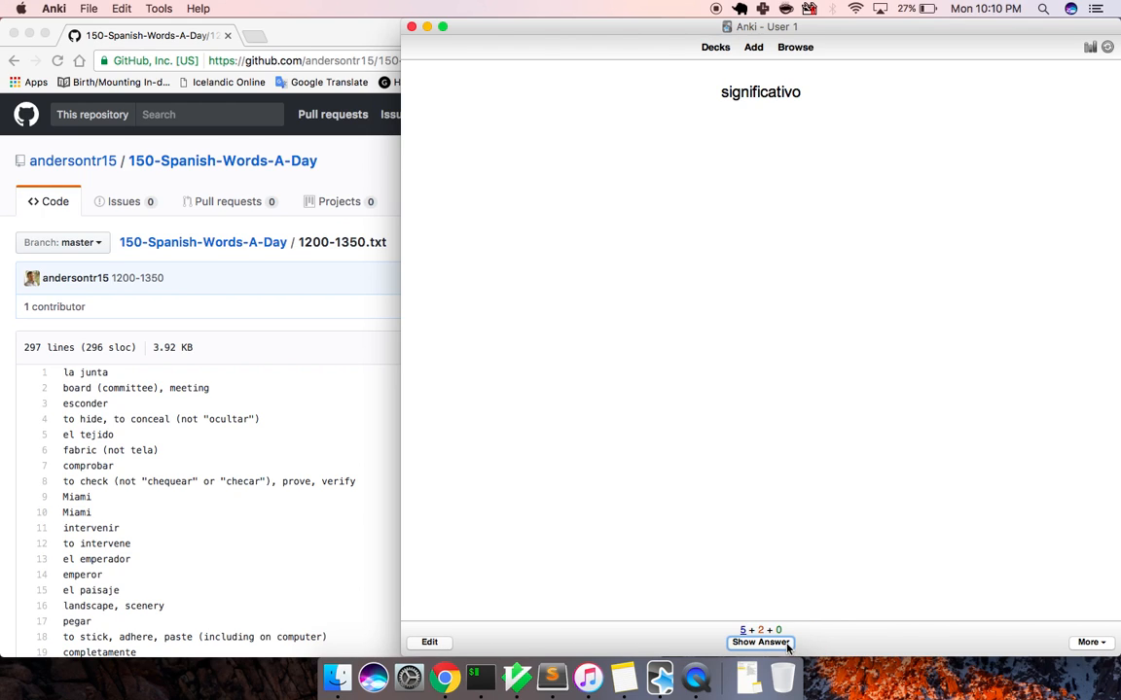
Step: Review and rate significativo, perfecto, el acceso, aportar and convocar
{"action": "left_click", "coordinate": [788, 643]}
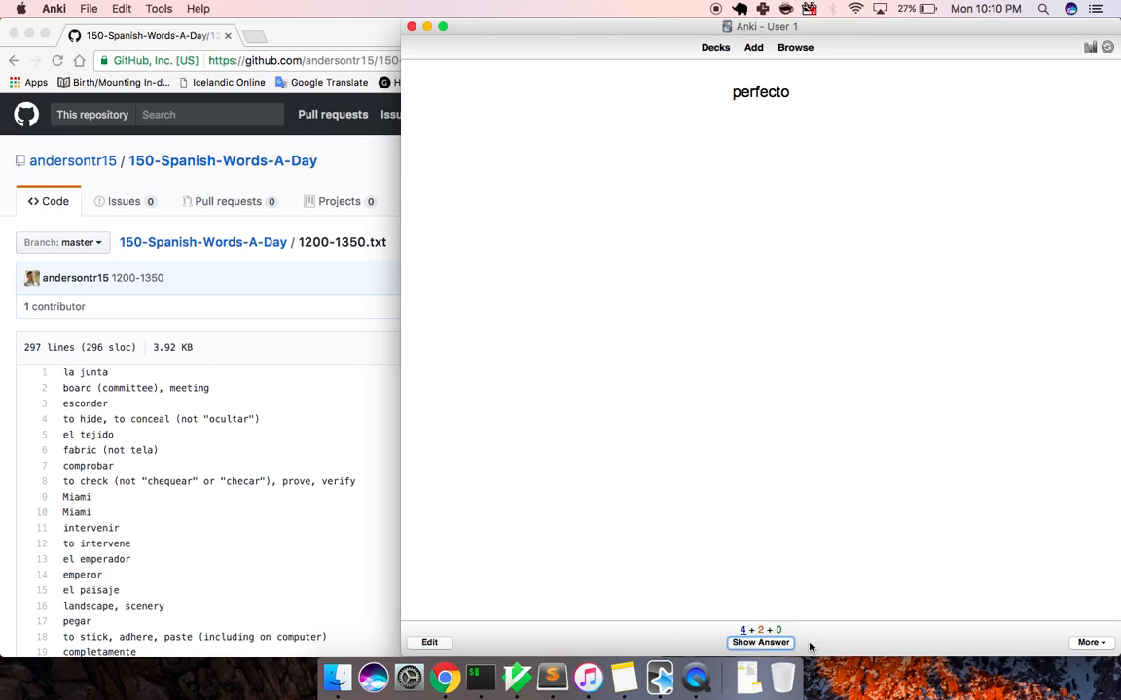
{"action": "key", "text": "space"}
{"action": "left_click", "coordinate": [810, 645]}
{"action": "key", "text": "space"}
{"action": "left_click", "coordinate": [812, 644]}
{"action": "left_click", "coordinate": [784, 646]}
{"action": "key", "text": "space"}
{"action": "key", "text": "space"}
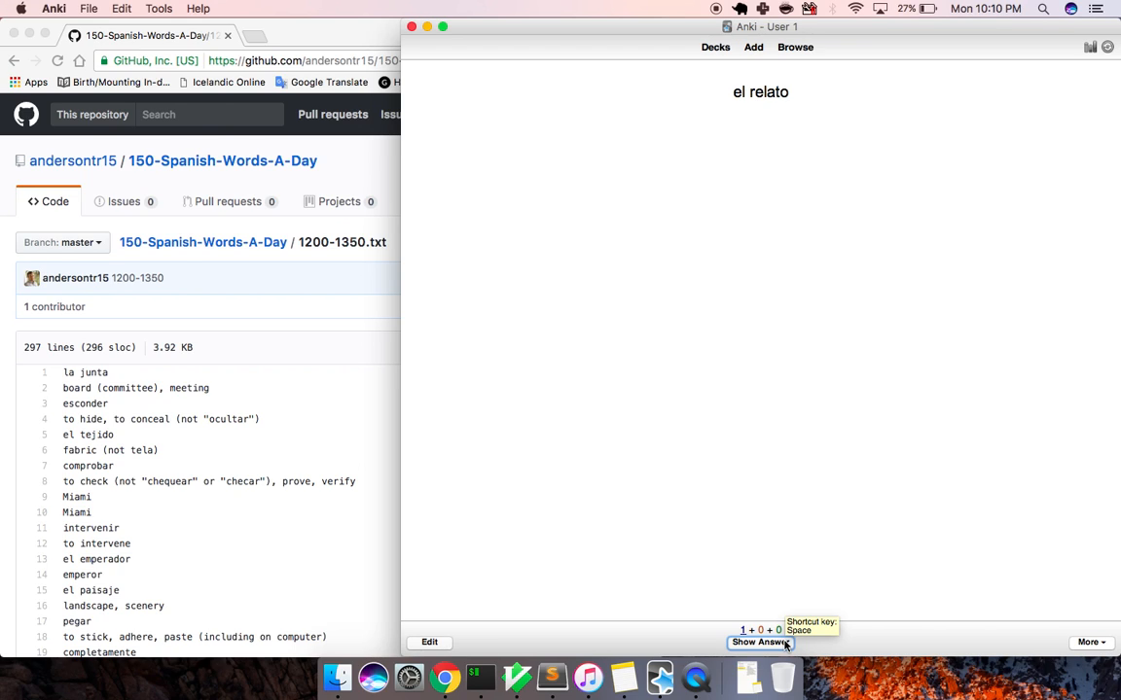
Step: Rate the final card 'el relato', reaching the 'finished this deck for now' screen
{"action": "left_click", "coordinate": [785, 642]}
{"action": "left_click", "coordinate": [819, 643]}
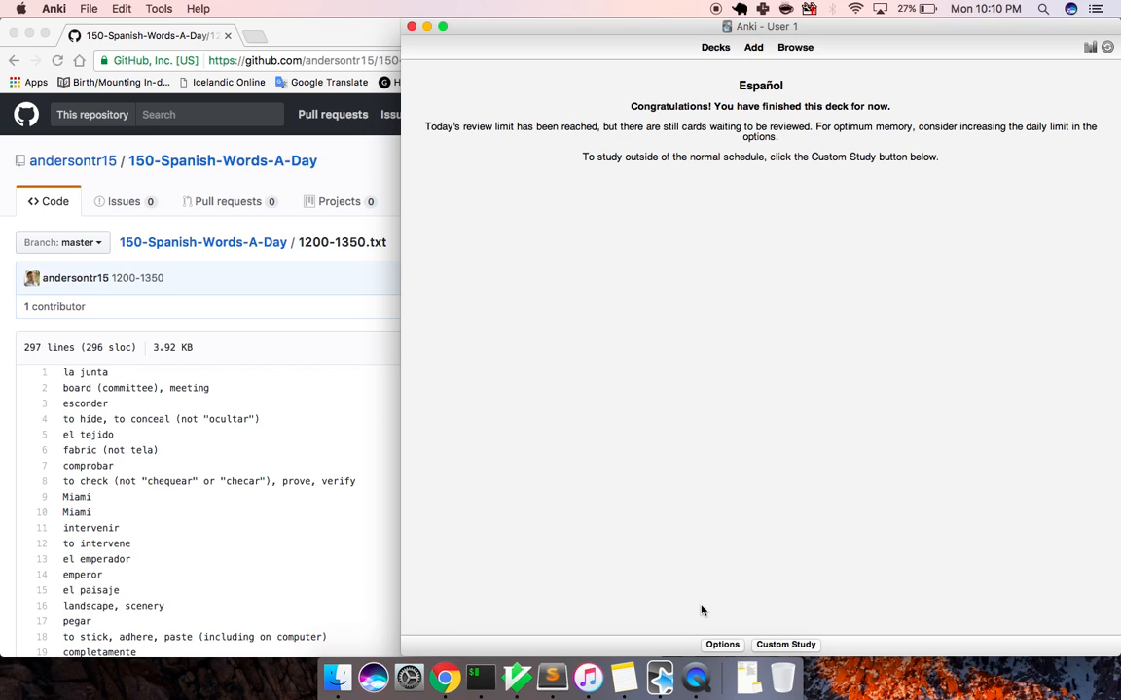
{"action": "right_click", "coordinate": [695, 676]}
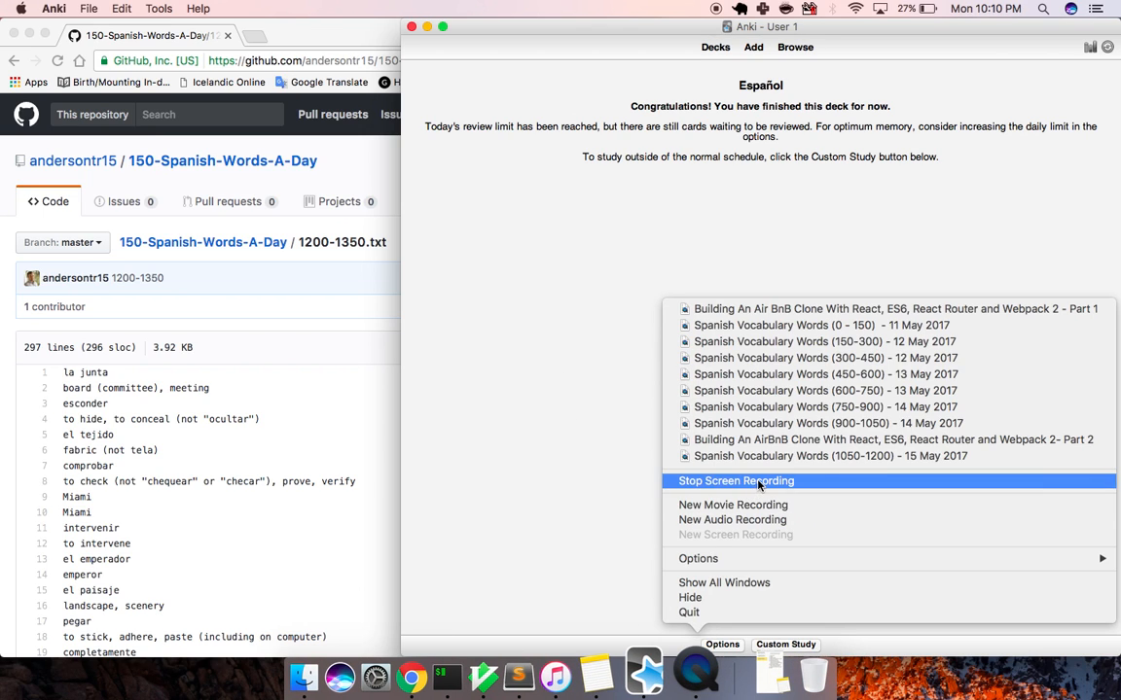